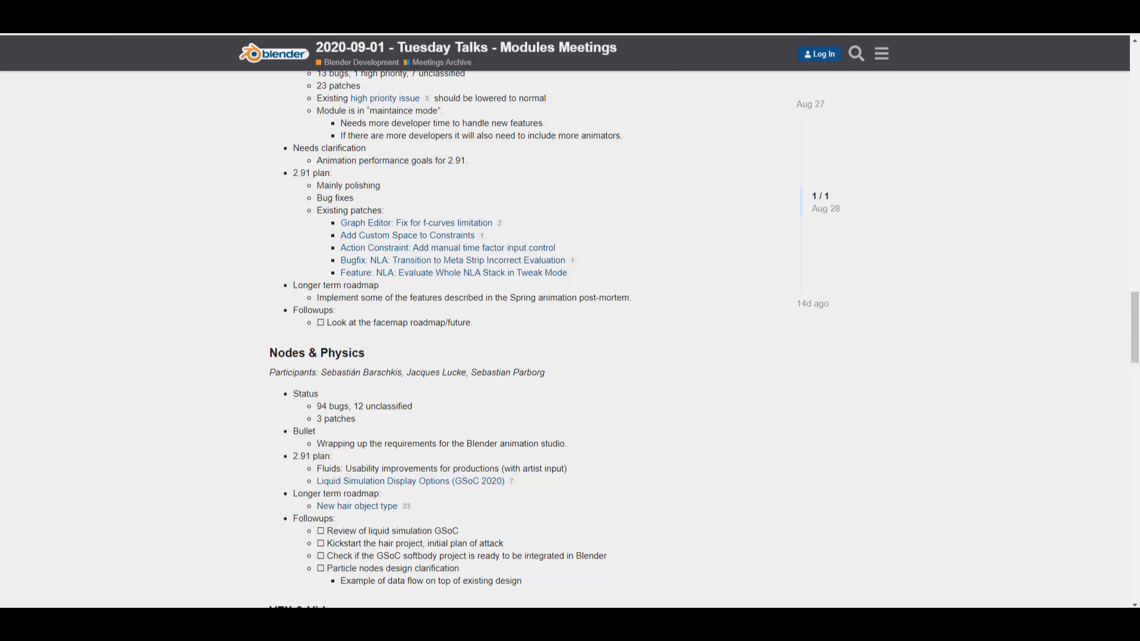
# Read the General Topics and User Interface sections at the beginning of the 2020-09-01 Tuesday Talks module meeting notes.
pyautogui.hotkey('alt', 'Left')
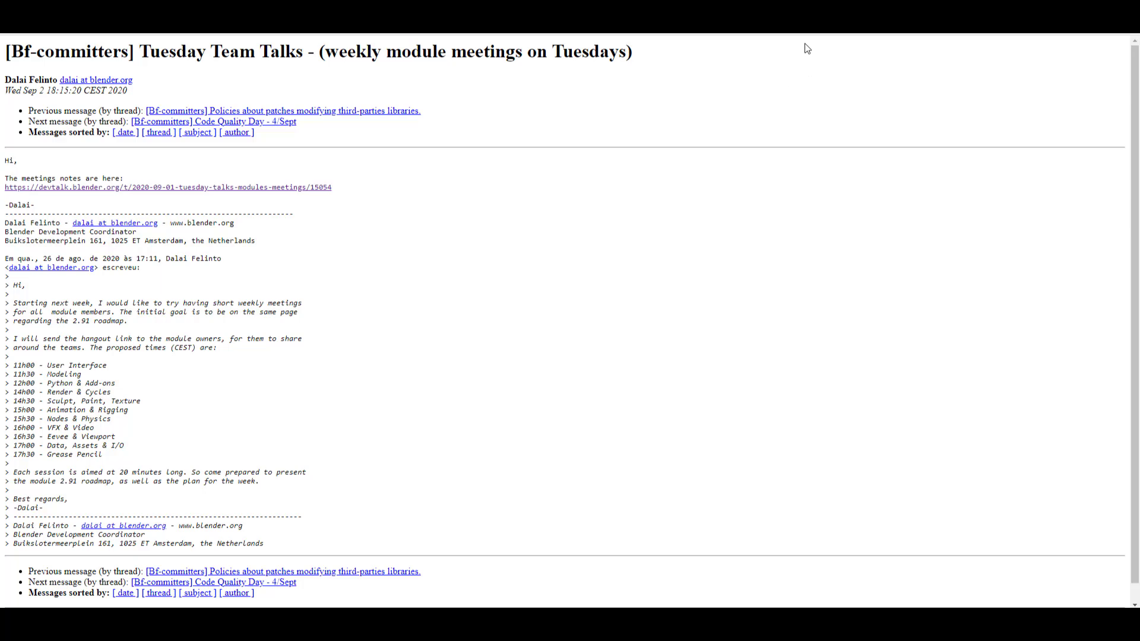
pyautogui.hotkey('alt', 'Right')
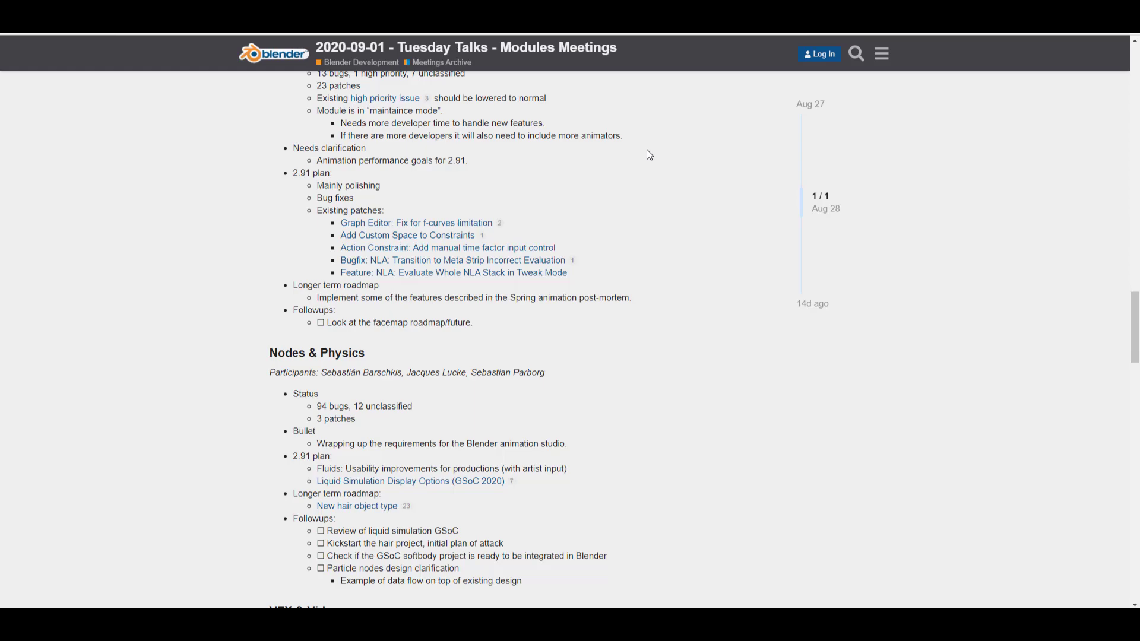
pyautogui.scroll(20, 610, 164)
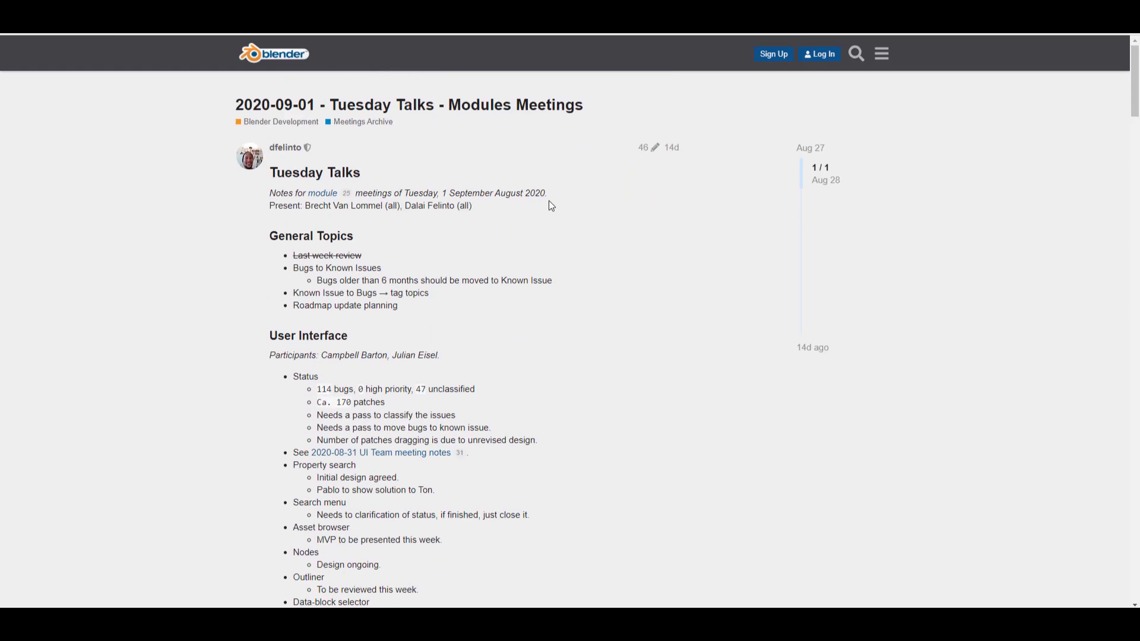
pyautogui.scroll(-4, 551, 205)
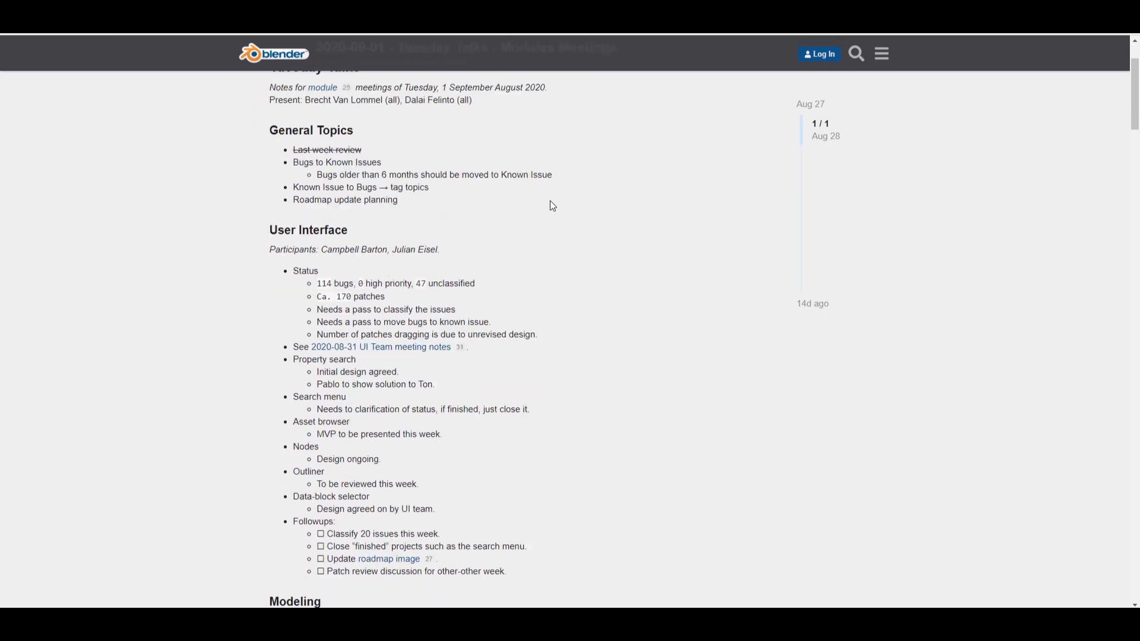
pyautogui.scroll(3, 551, 205)
pyautogui.scroll(-1, 551, 204)
pyautogui.scroll(-1, 550, 200)
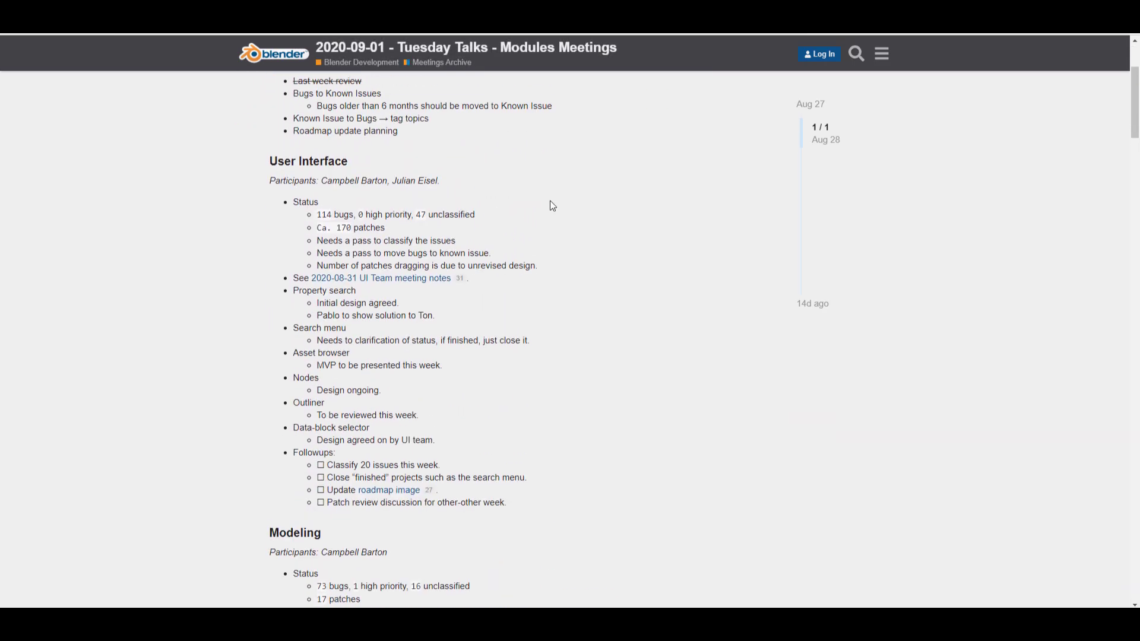
pyautogui.scroll(2, 550, 201)
pyautogui.scroll(-2, 550, 201)
pyautogui.scroll(2, 550, 202)
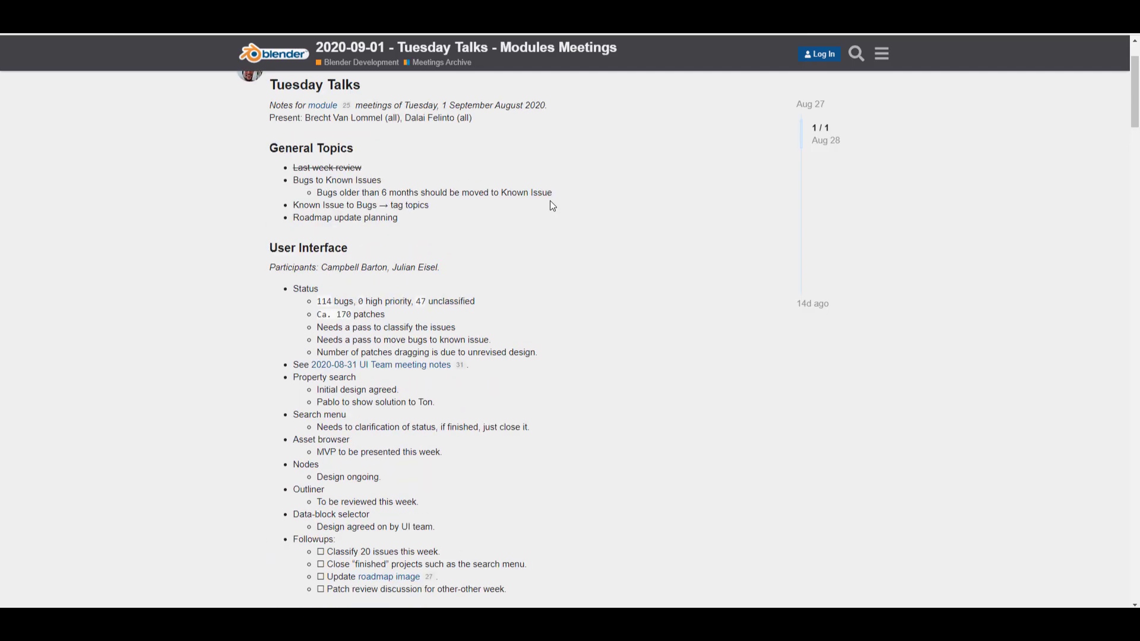
pyautogui.scroll(-2, 552, 199)
pyautogui.scroll(2, 551, 199)
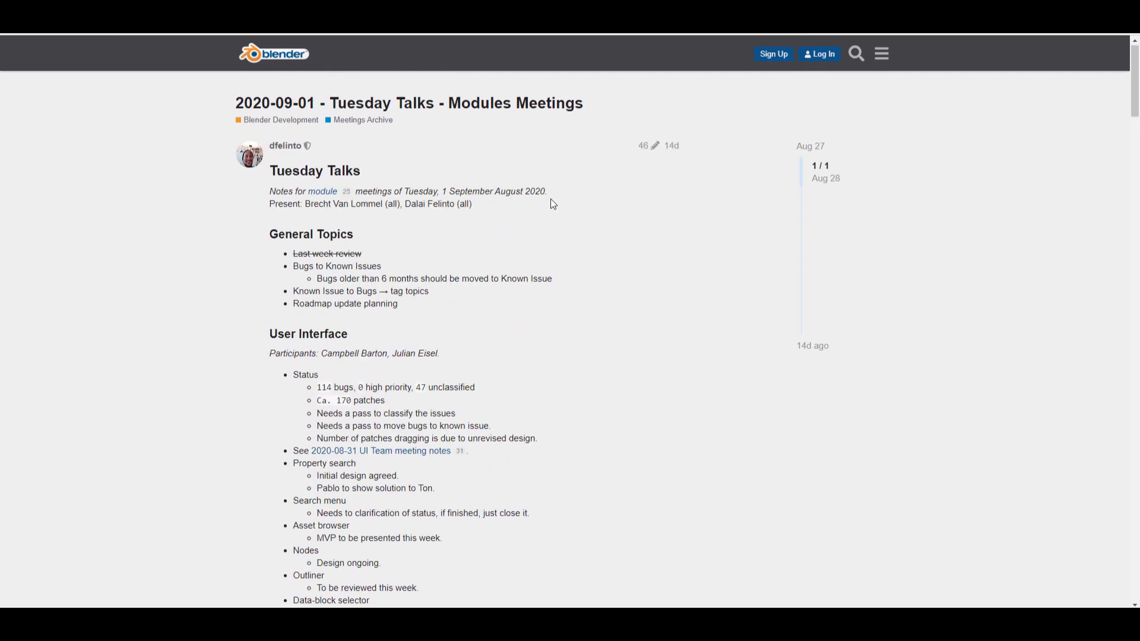
pyautogui.scroll(-2, 551, 198)
pyautogui.scroll(2, 551, 198)
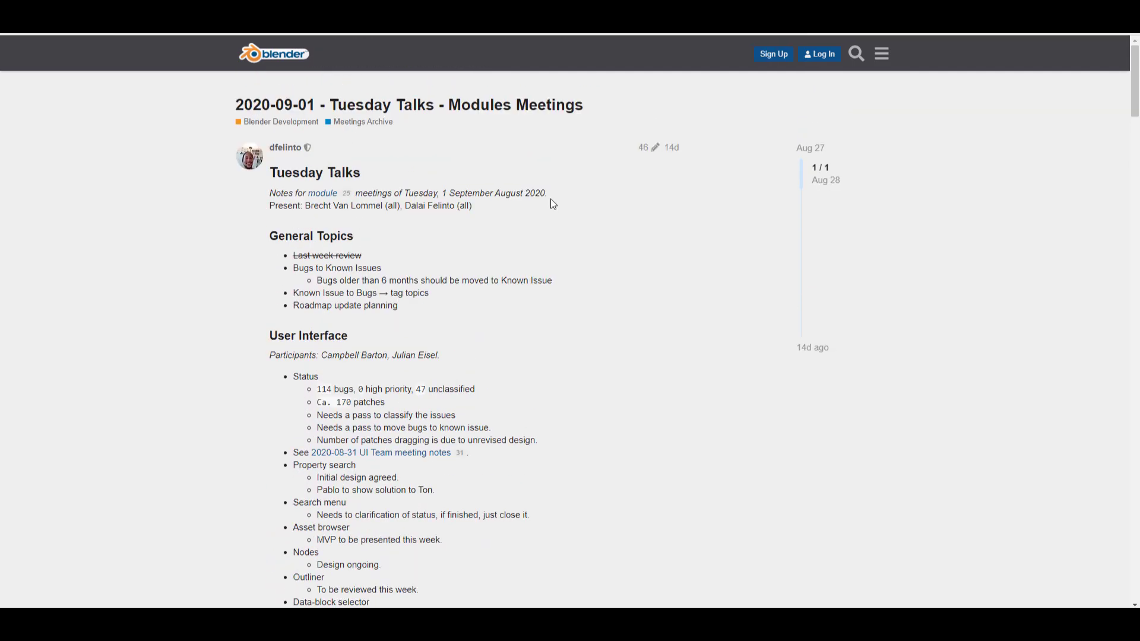
# Read through the module notes from User Interface and Modeling down to Animation & Rigging and Nodes & Physics, including the 2.91 plans.
pyautogui.scroll(-2, 552, 202)
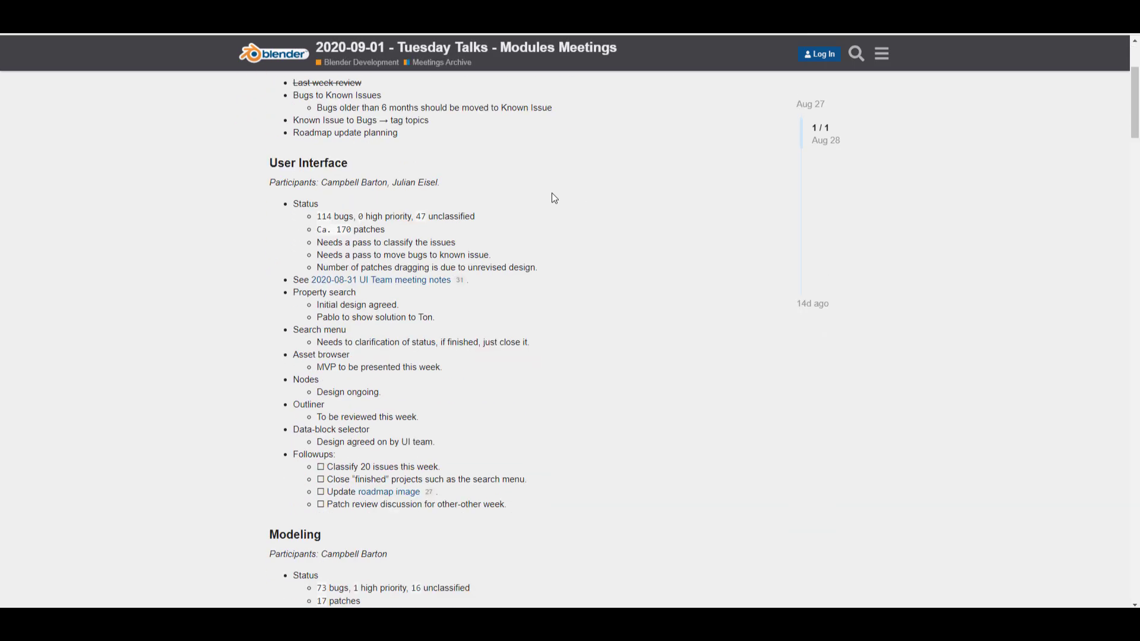
pyautogui.scroll(-4, 512, 190)
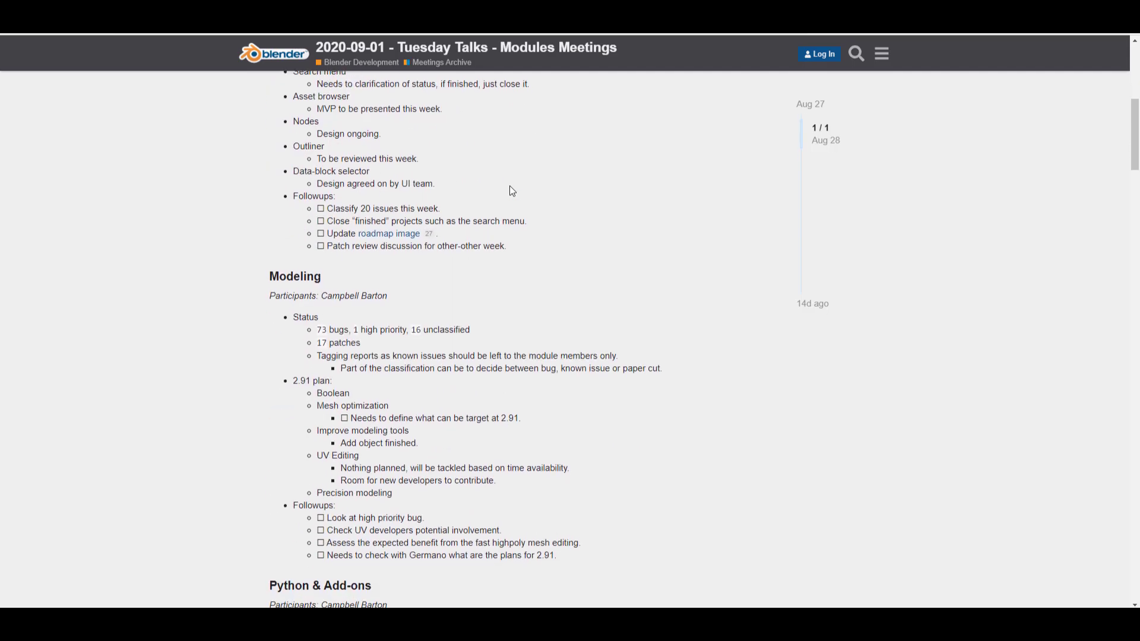
pyautogui.scroll(-6, 511, 193)
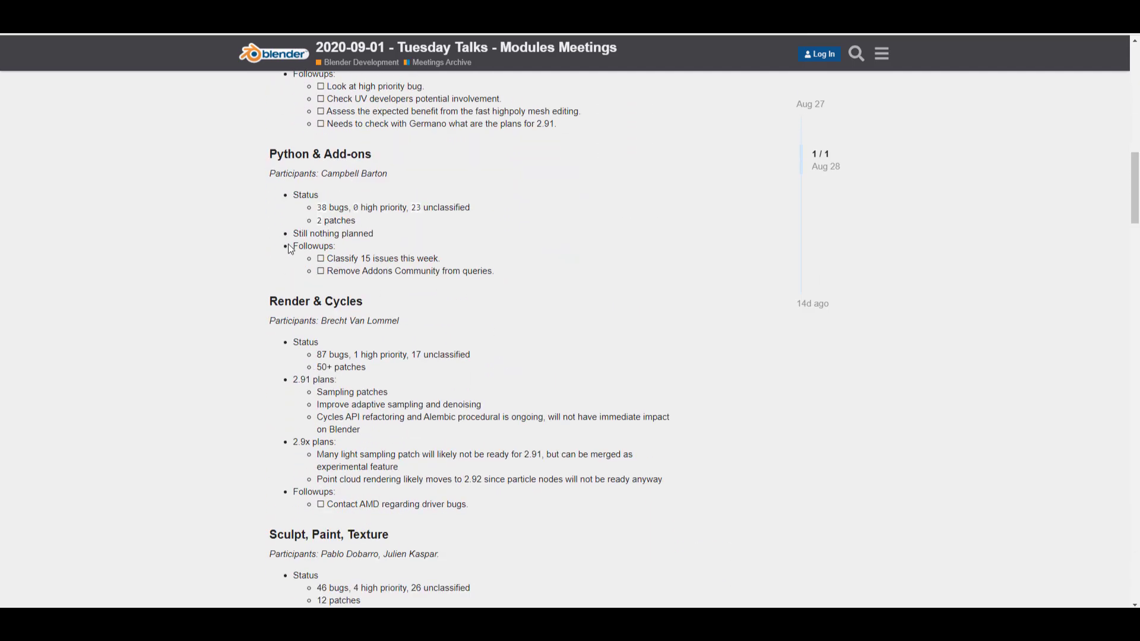
pyautogui.scroll(-7, 422, 242)
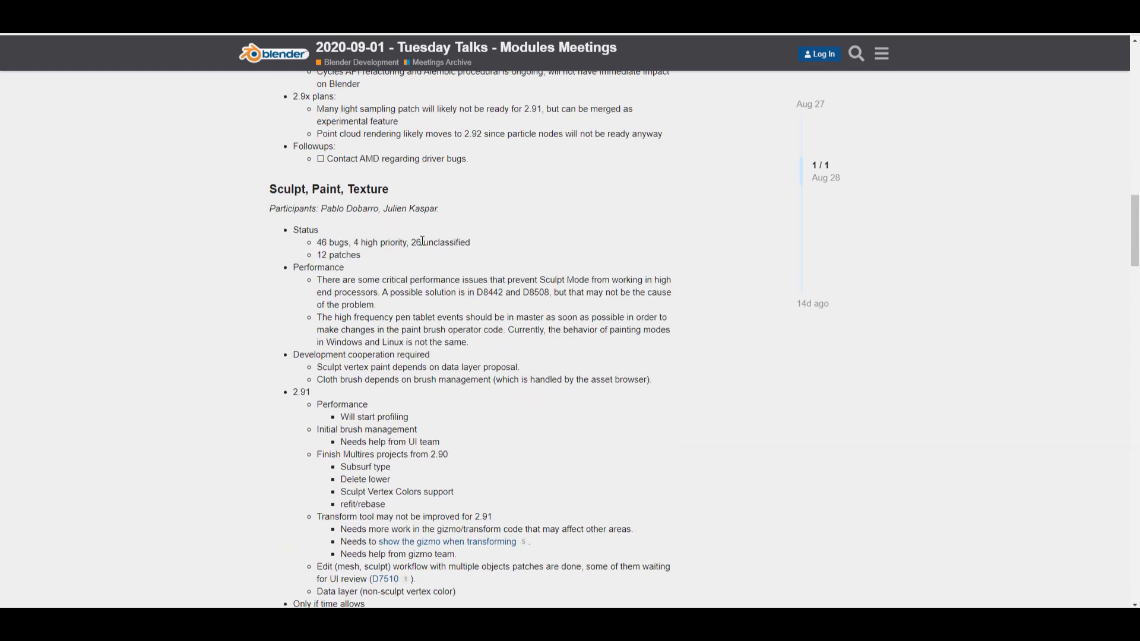
pyautogui.scroll(-8, 423, 239)
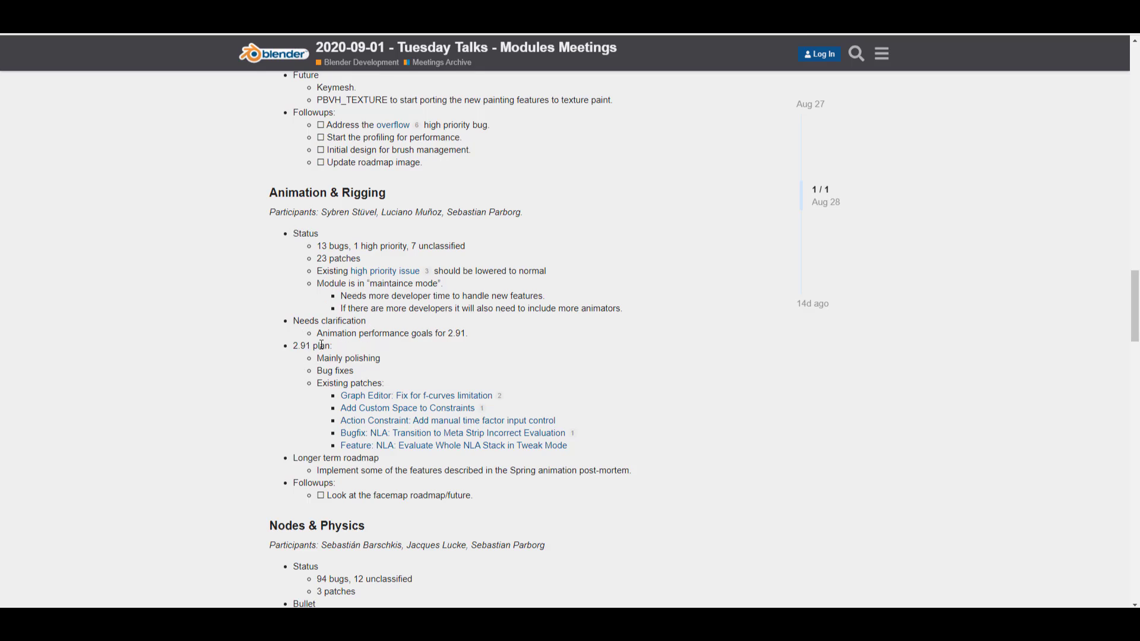
pyautogui.scroll(-4, 362, 328)
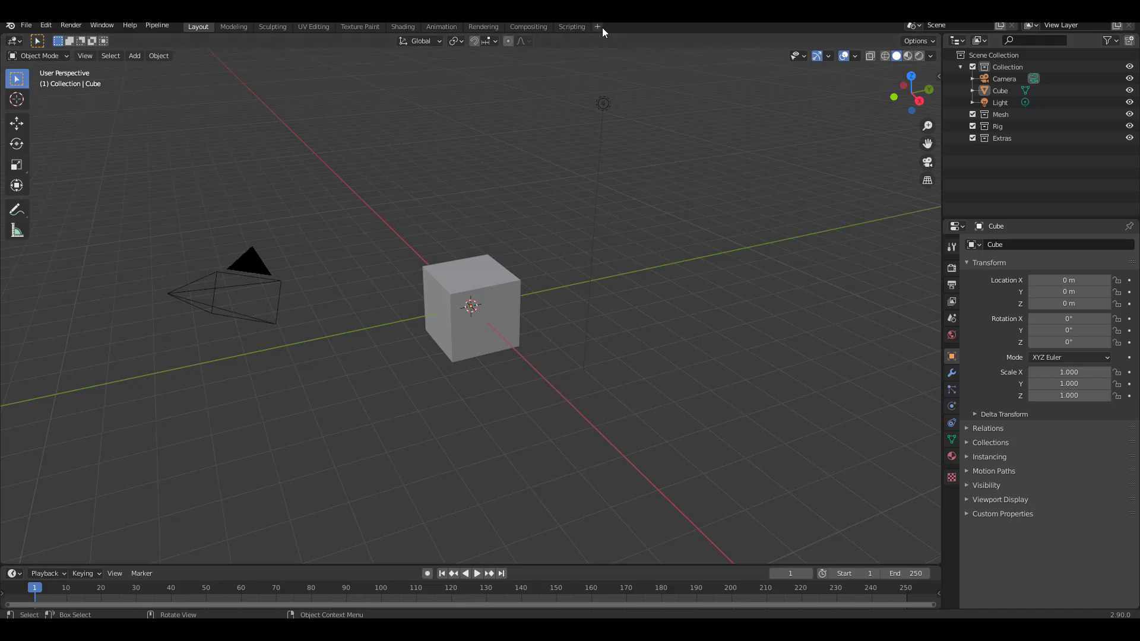
pyautogui.moveTo(453, 383); pyautogui.dragTo(413, 333, button='middle')
pyautogui.scroll(6, 443, 300)
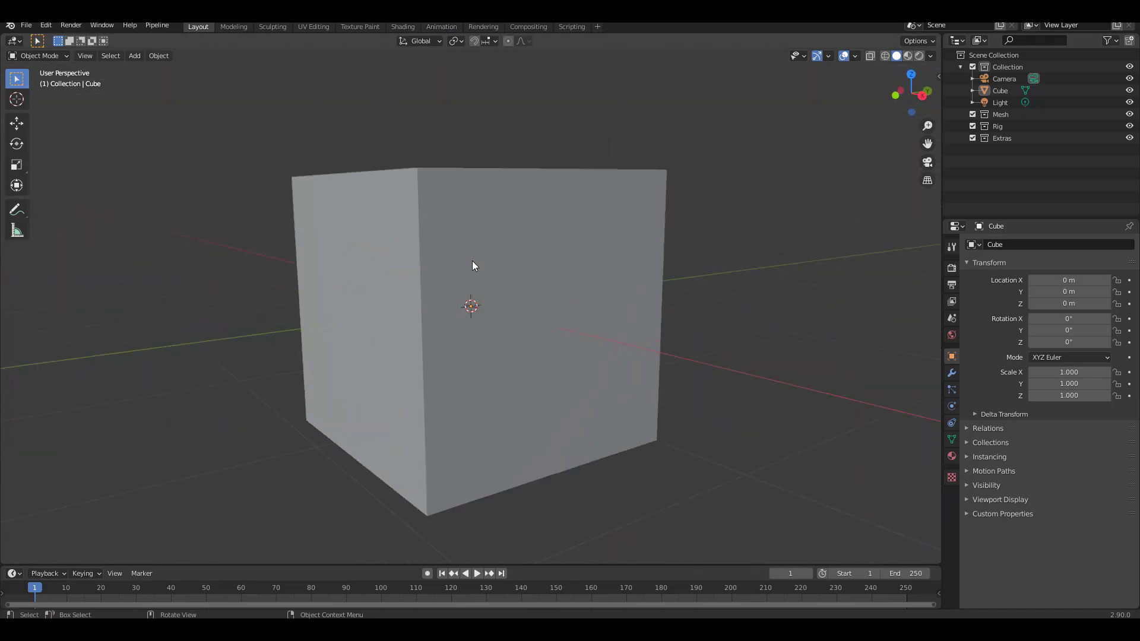
pyautogui.moveTo(474, 265); pyautogui.dragTo(476, 307, button='middle')
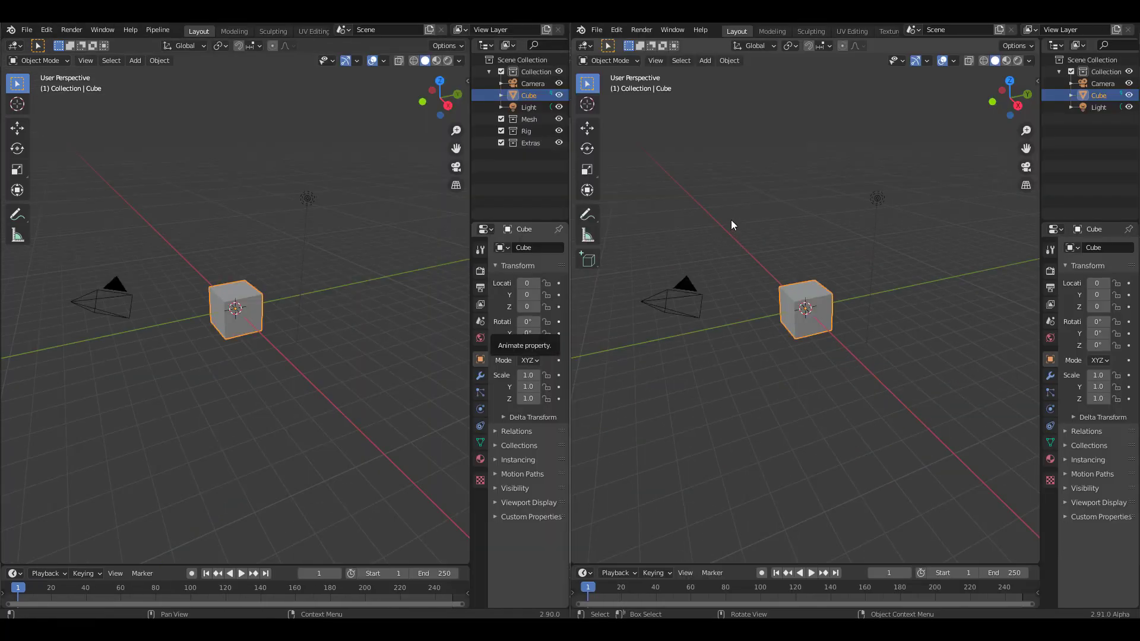
# In the Blender 2.91 Alpha window, deselect the cube, search the operators for "subd" and run Subdivision Set.
pyautogui.click(733, 211)
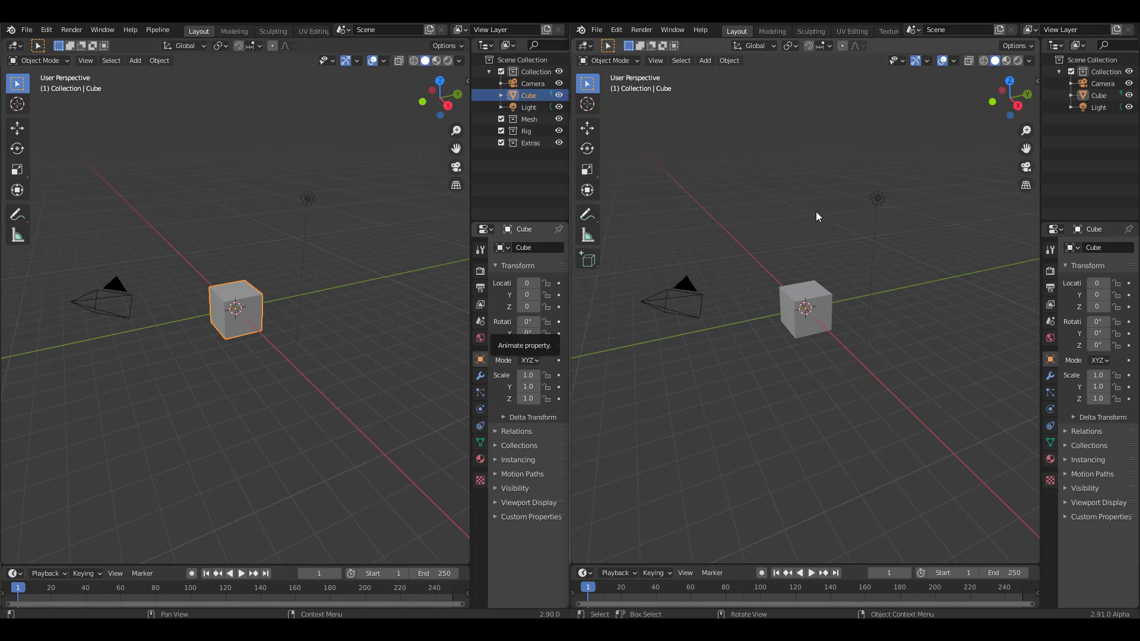
pyautogui.press('F3')
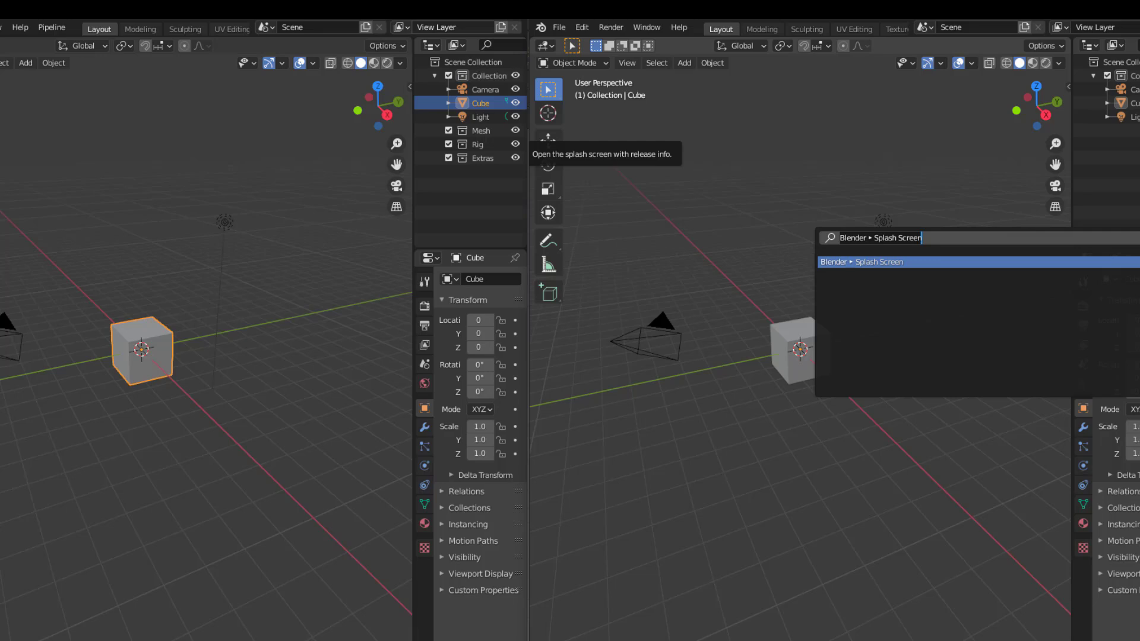
pyautogui.write('subd')
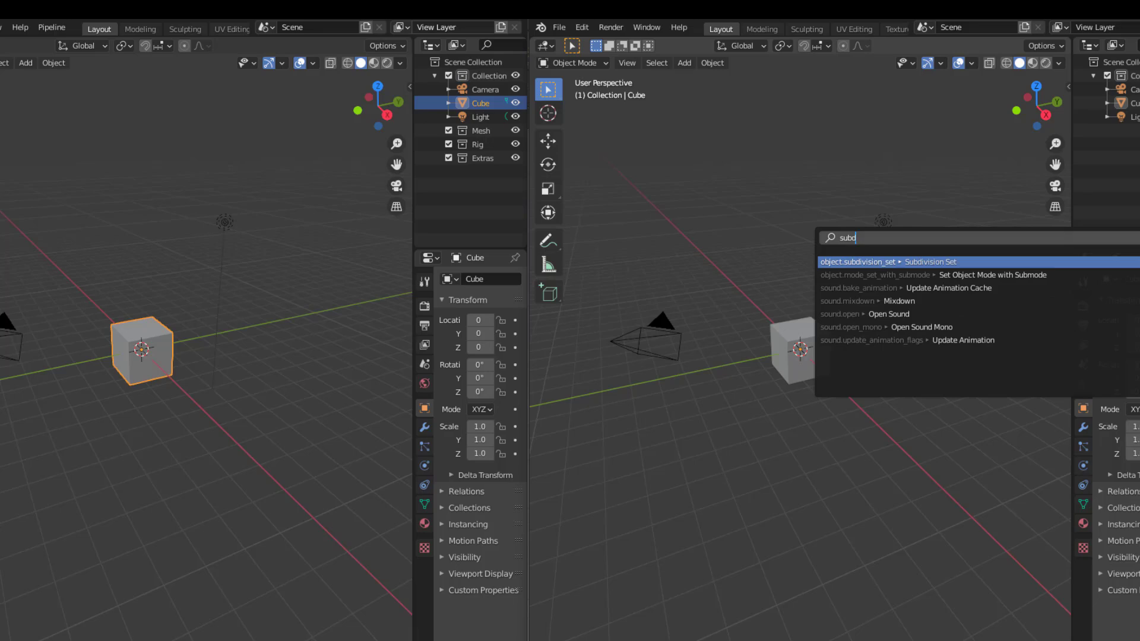
pyautogui.click(969, 261)
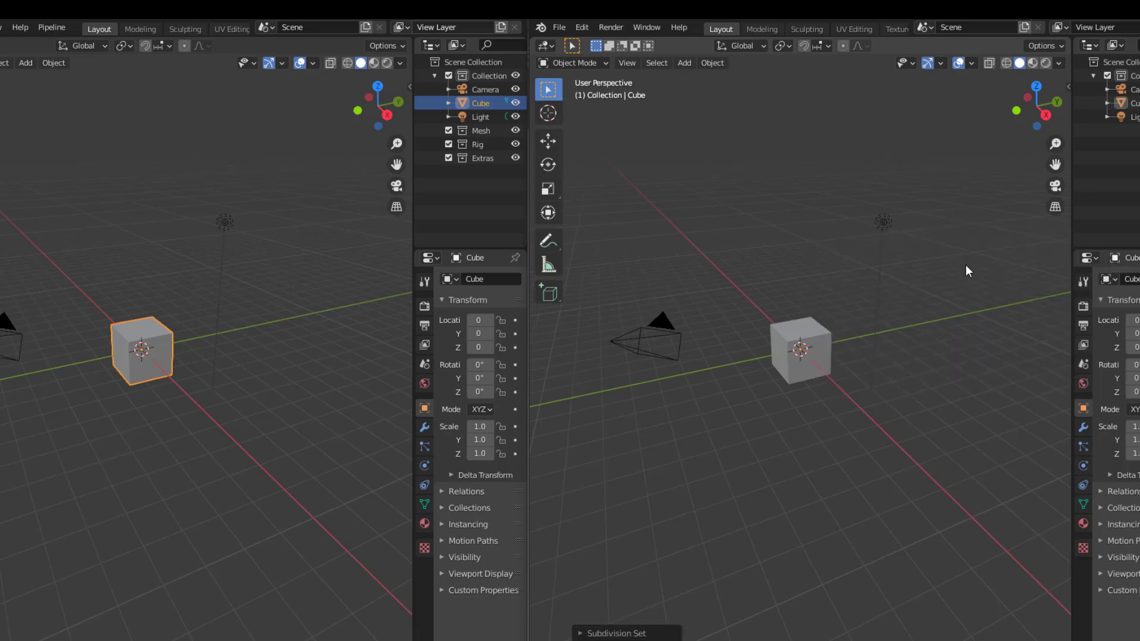
# Search the operators for "subd" in the Blender 2.90 window, then close the search without running anything.
pyautogui.click(814, 336)
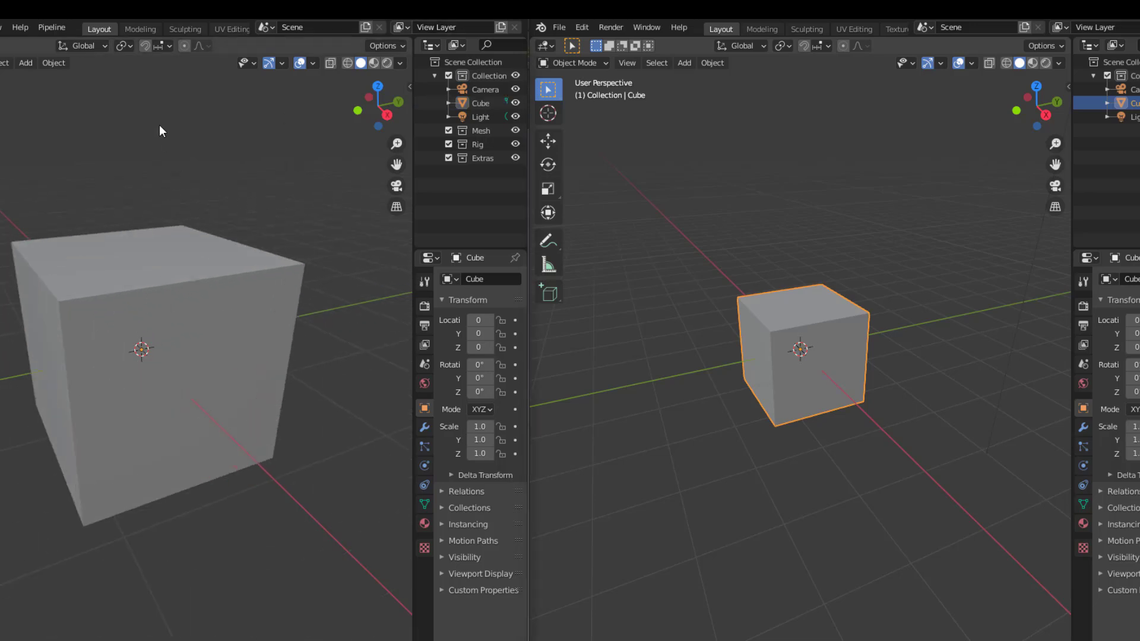
pyautogui.press('F3')
pyautogui.write('subd')
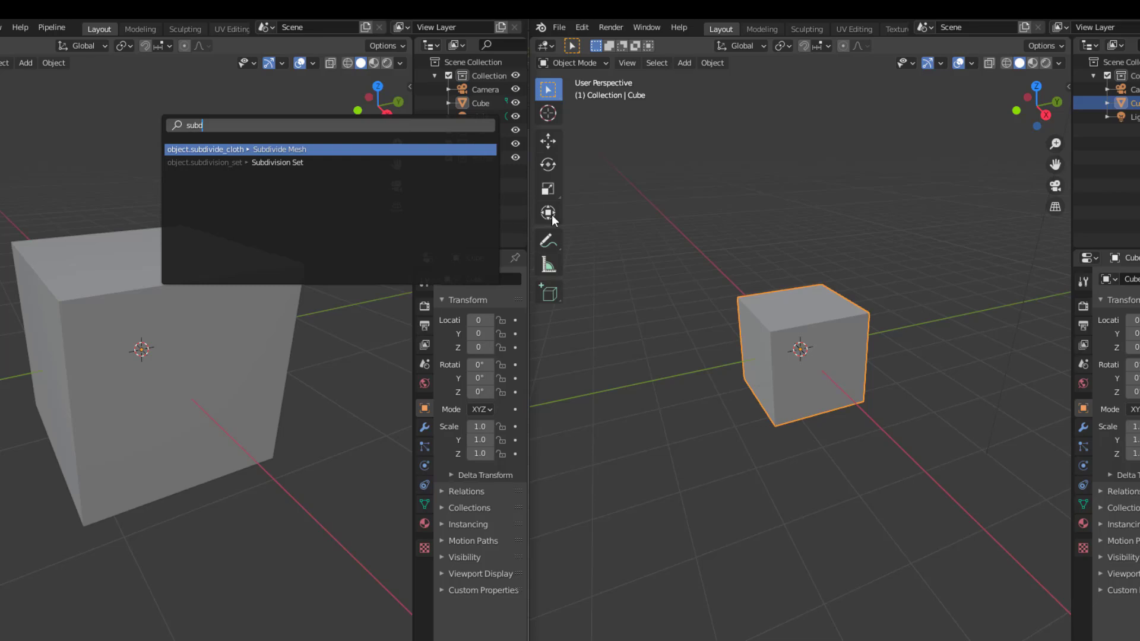
pyautogui.click(656, 240)
pyautogui.press('Escape')
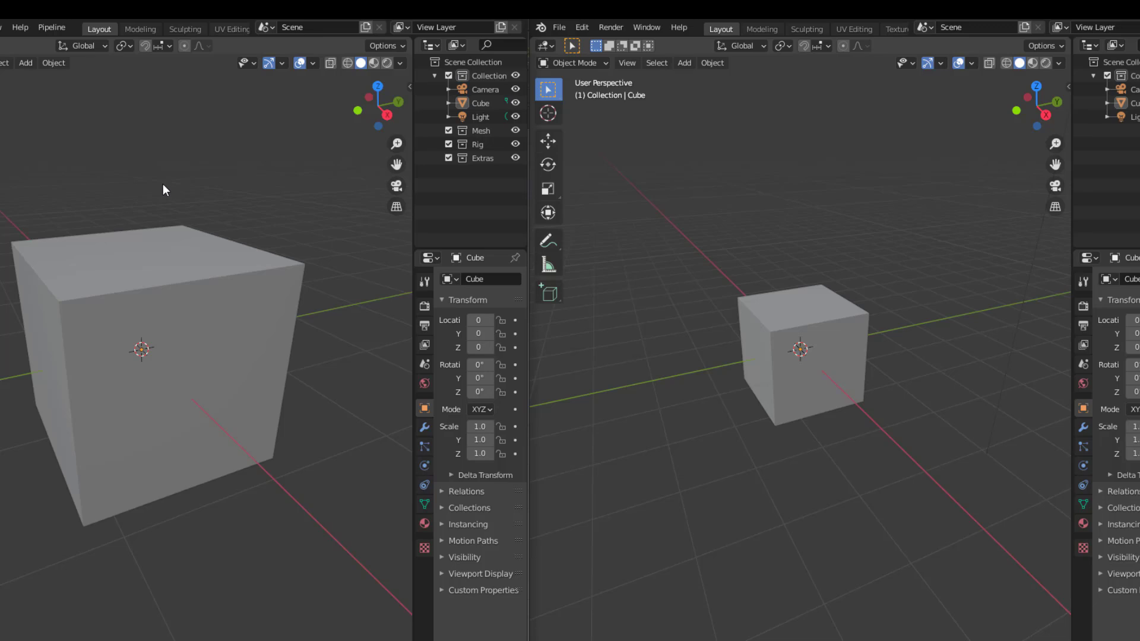
# Search for "ffluid" in both the 2.90 and 2.91 Alpha windows to compare fuzzy matching, then close both searches.
pyautogui.press('F3')
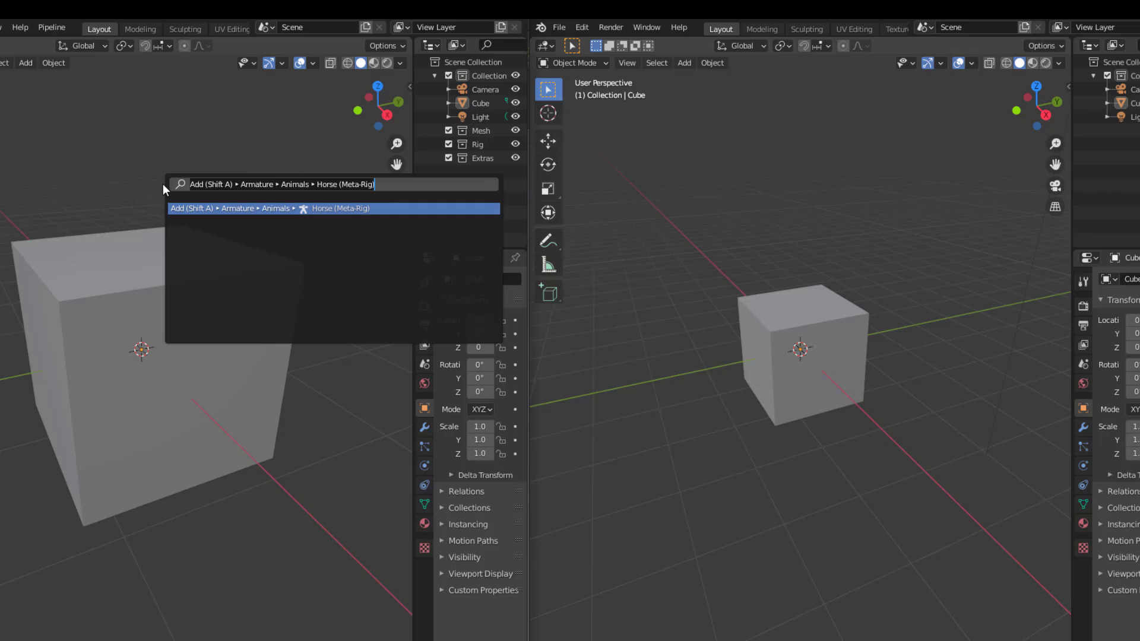
pyautogui.write('ff')
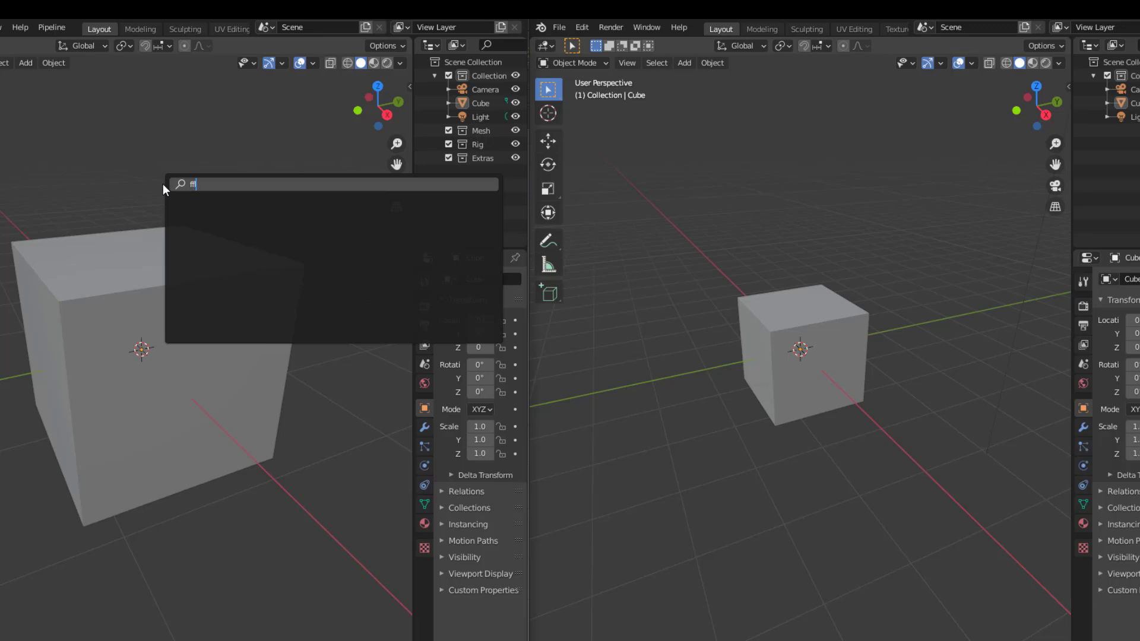
pyautogui.write('luid')
pyautogui.press('F3')
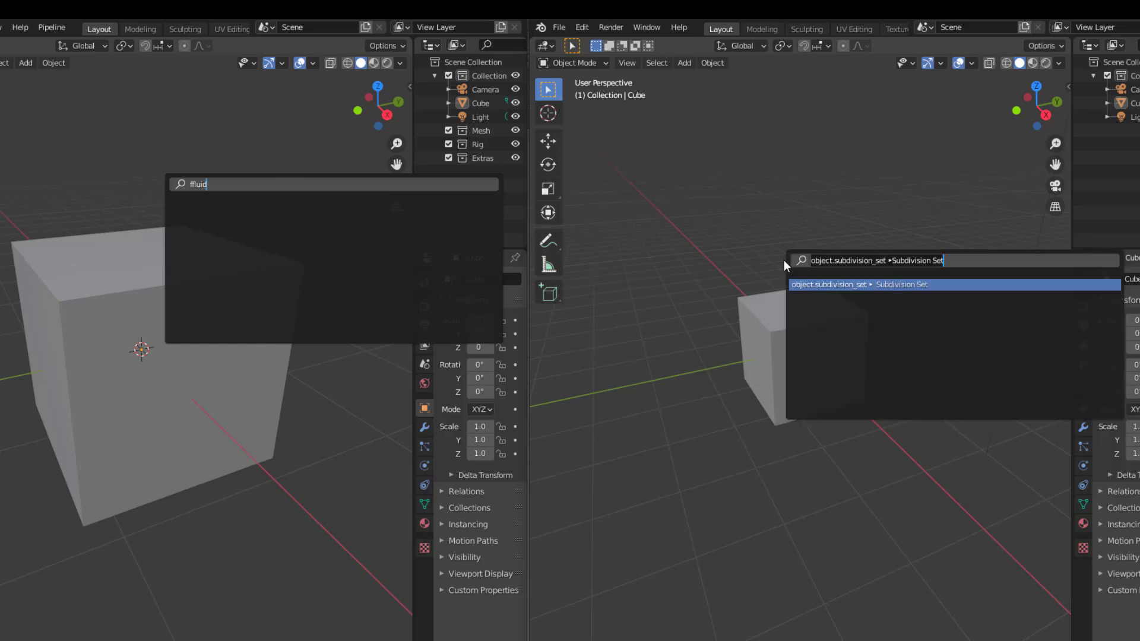
pyautogui.write('ffluid')
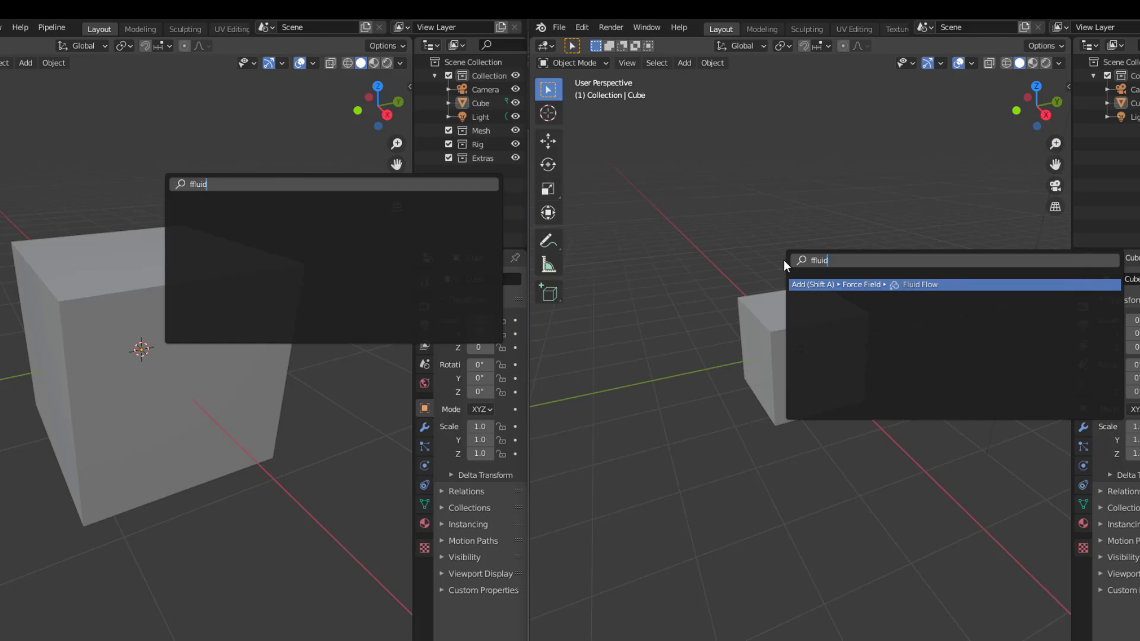
pyautogui.press('Escape')
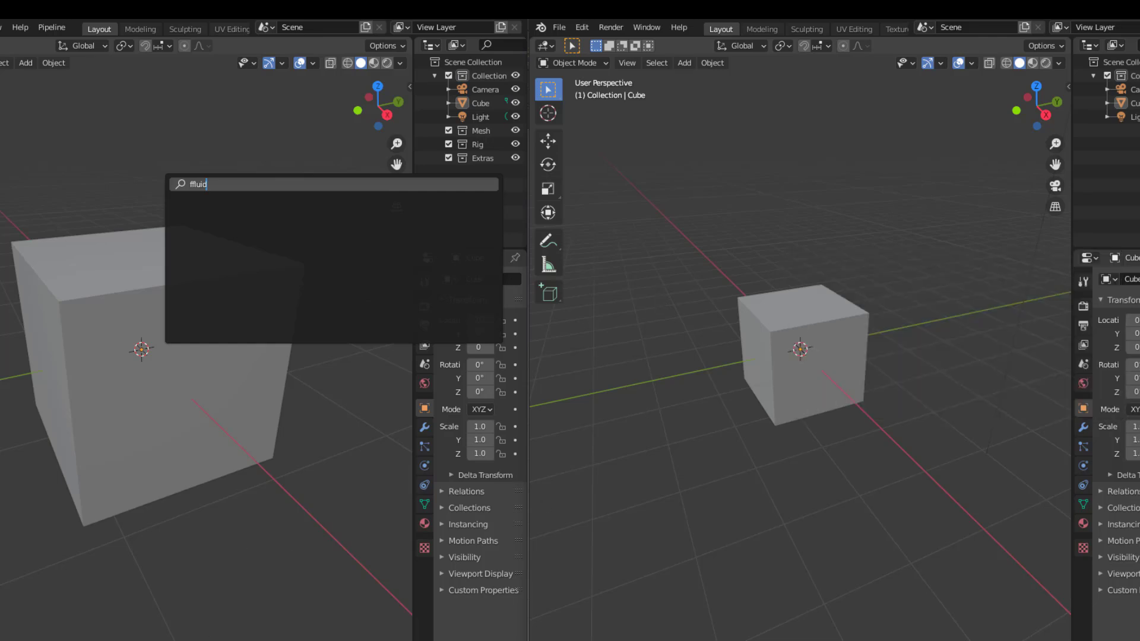
pyautogui.press('Escape')
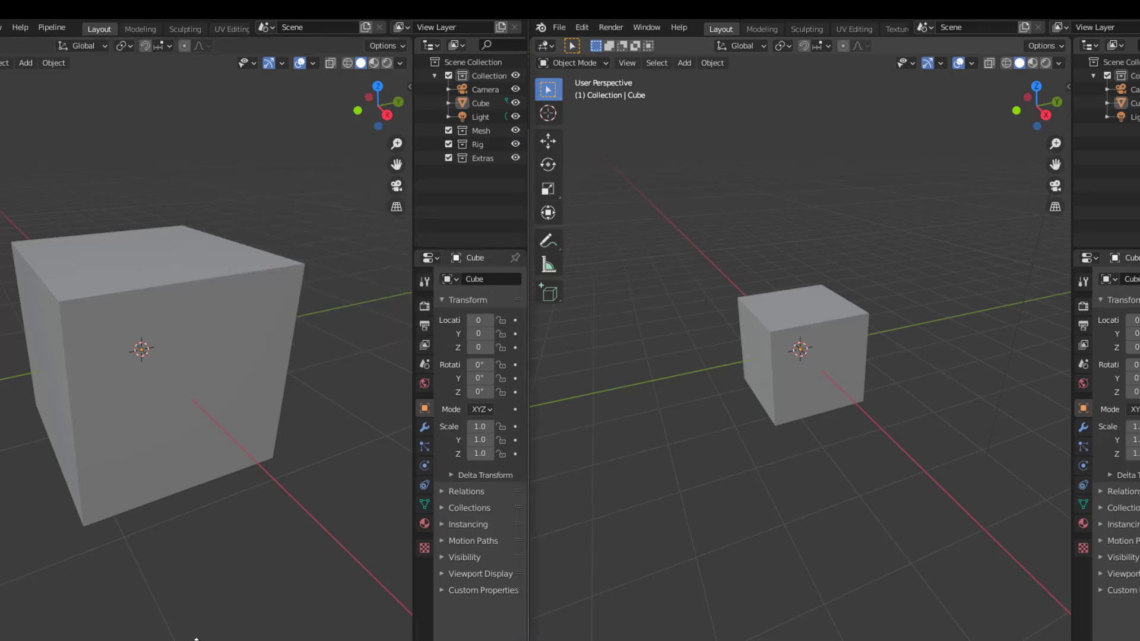
# Enlarge the timeline area below the 3D viewport in both the 2.90 and 2.91 Alpha windows.
pyautogui.moveTo(196, 638); pyautogui.dragTo(230, 466)
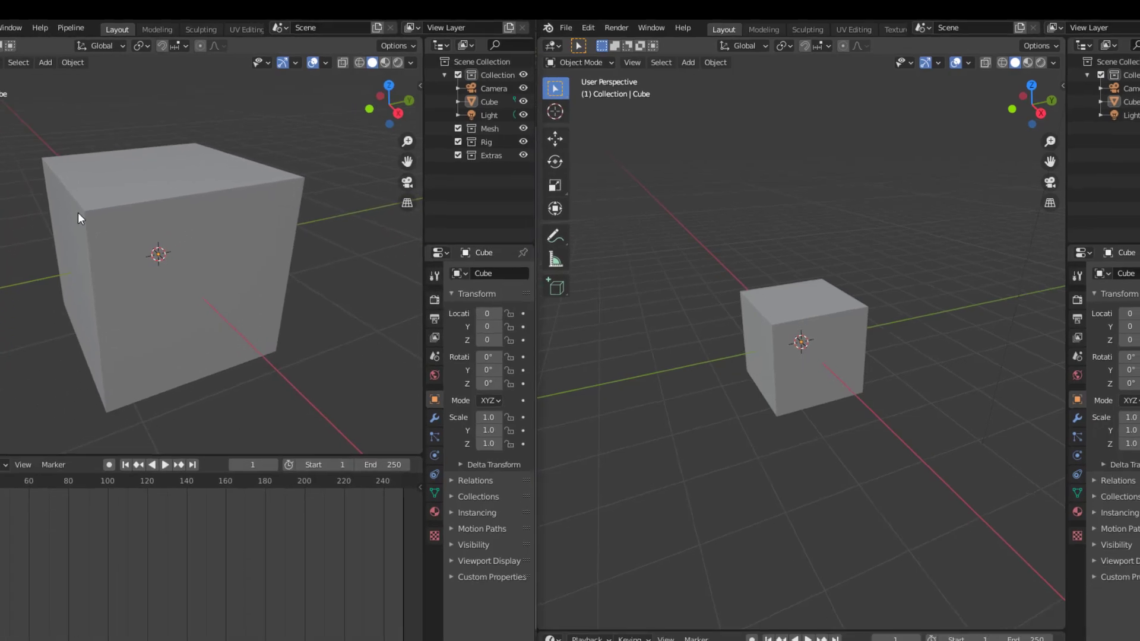
pyautogui.moveTo(755, 632); pyautogui.dragTo(755, 452)
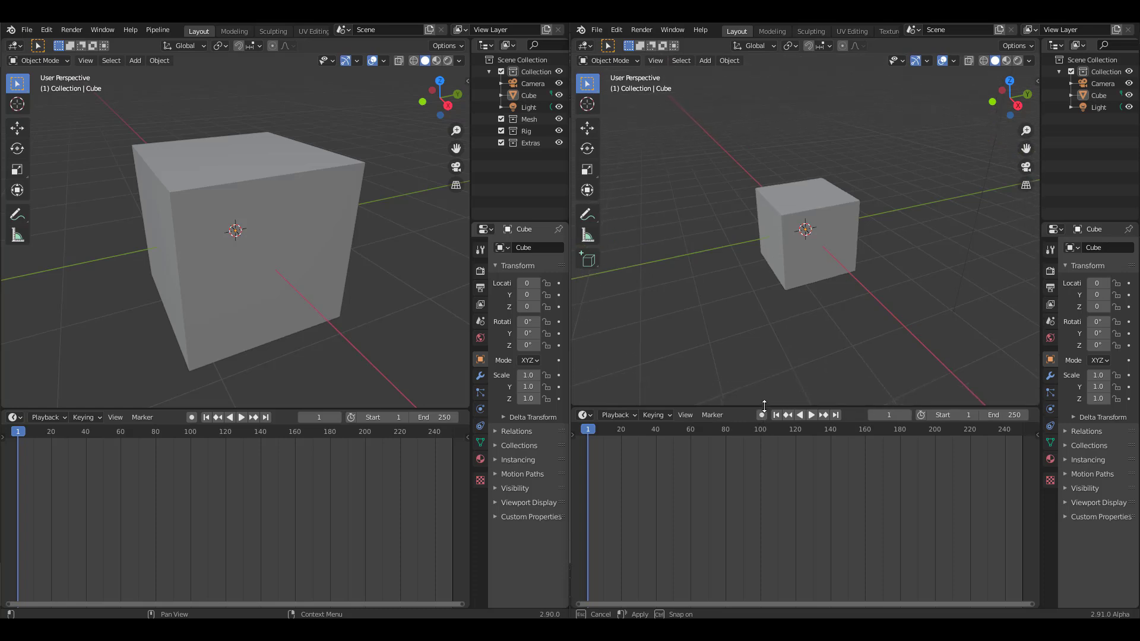
pyautogui.moveTo(764, 405); pyautogui.dragTo(766, 413)
# Select the cube in 2.91 Alpha and change the timeline area to the Shader Editor in both windows.
pyautogui.click(810, 230)
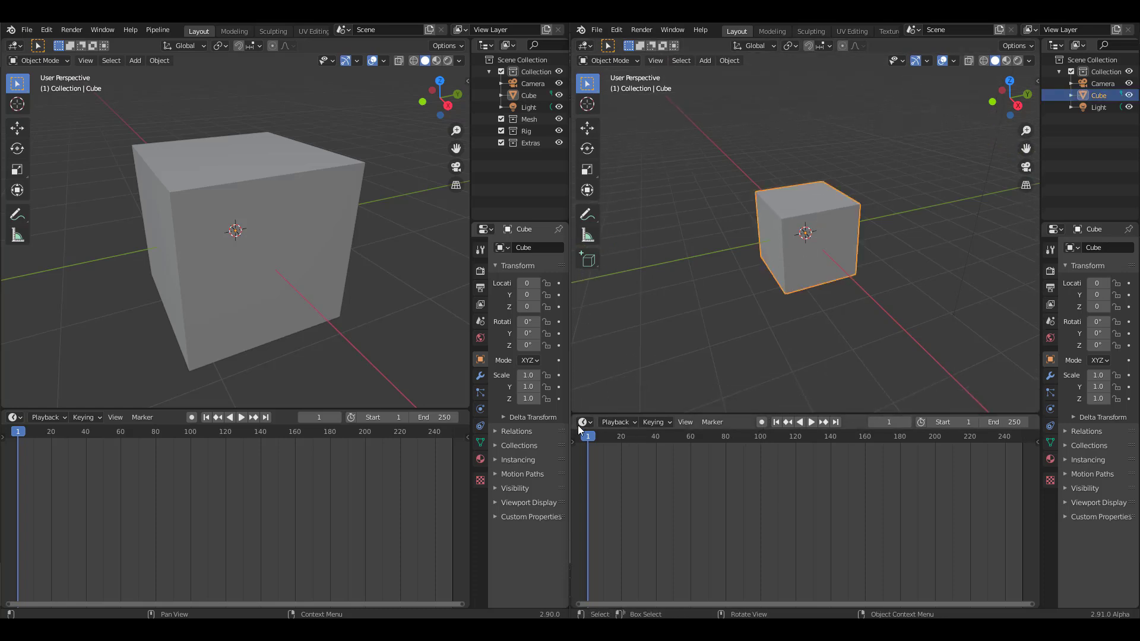
pyautogui.click(580, 423)
pyautogui.click(623, 544)
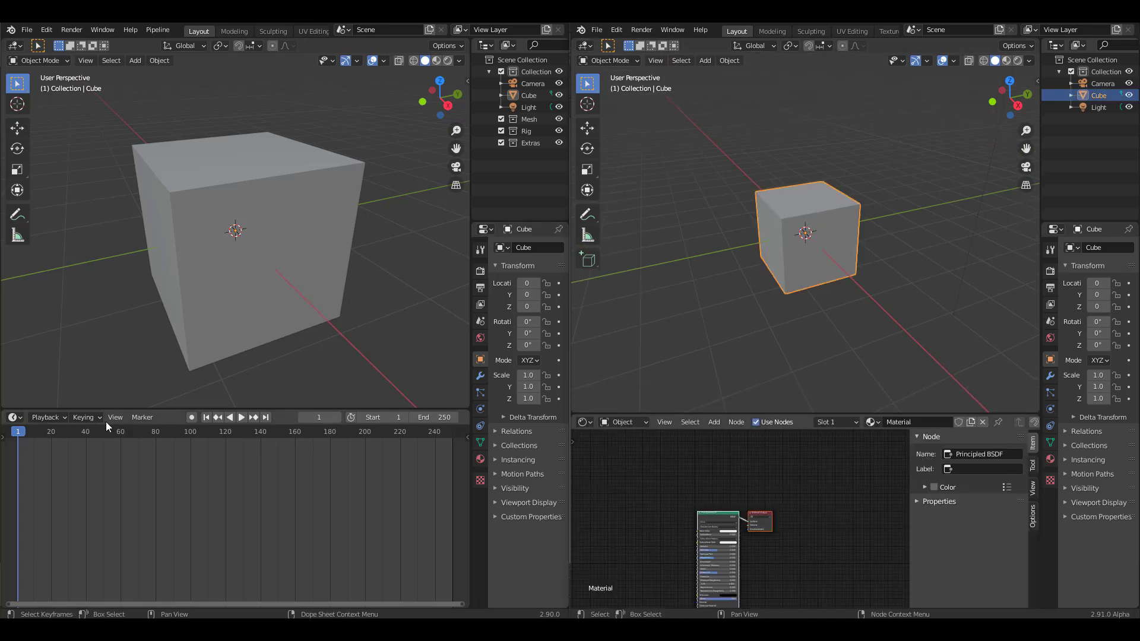
pyautogui.click(14, 419)
pyautogui.click(51, 555)
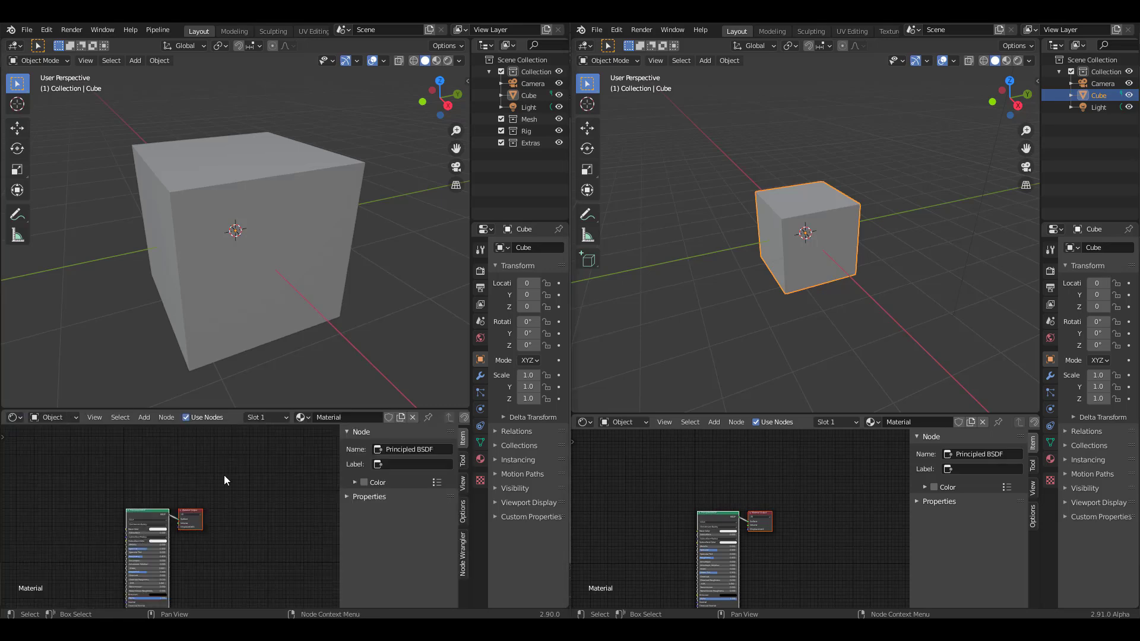
pyautogui.scroll(5, 237, 505)
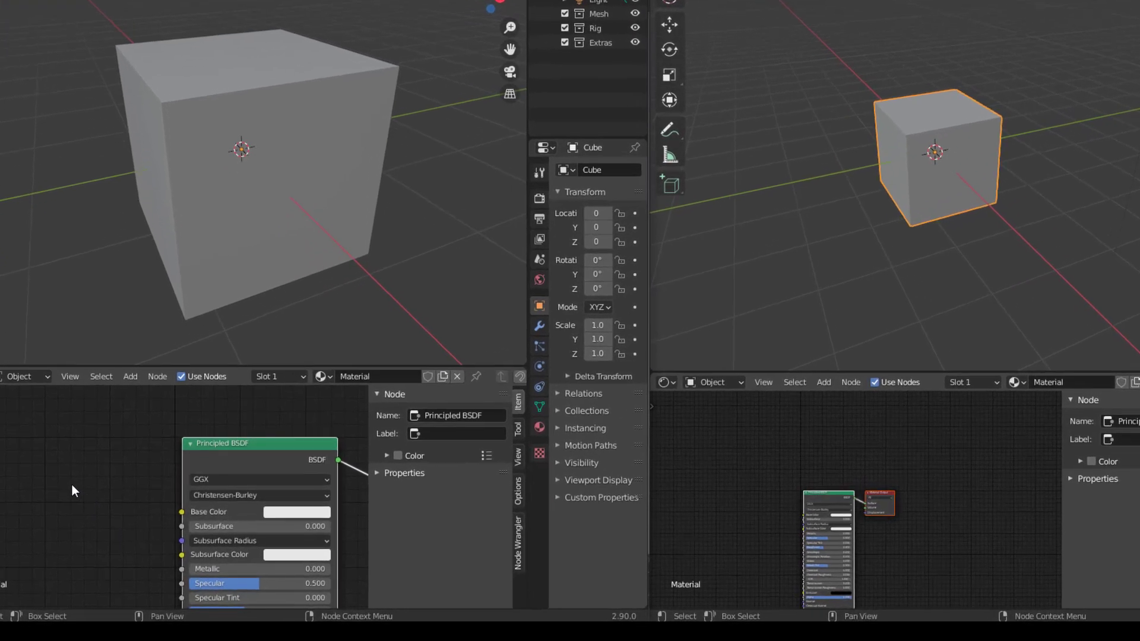
# Search for "skt" in the Shader Editors of both the 2.90 and 2.91 Alpha windows to compare fuzzy matching.
pyautogui.moveTo(102, 506); pyautogui.dragTo(106, 519, button='middle')
pyautogui.press('F3')
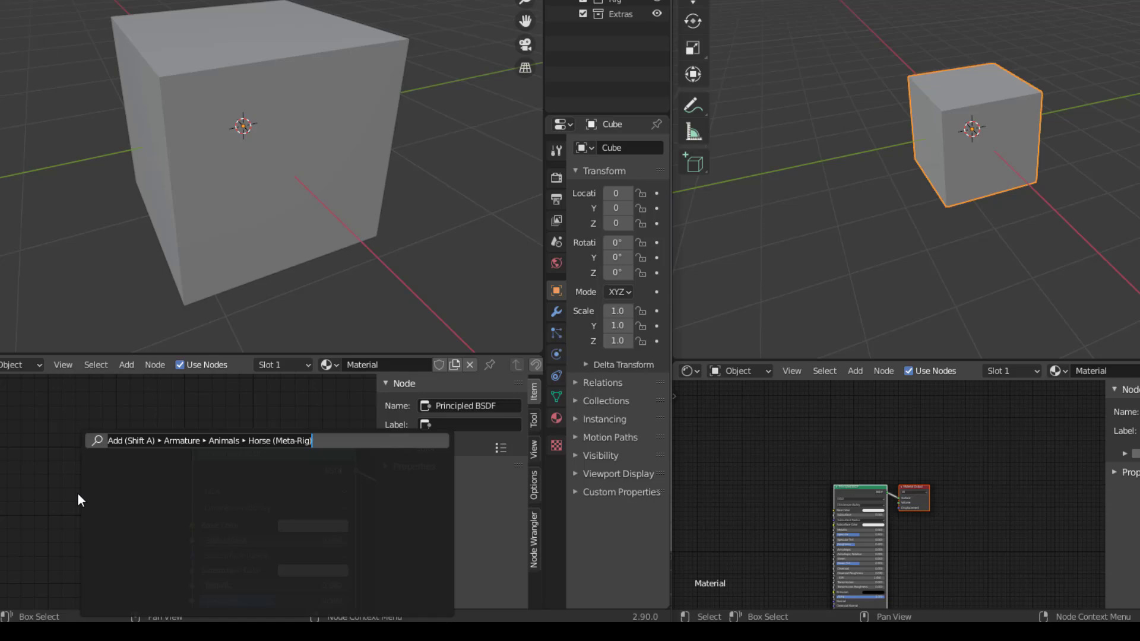
pyautogui.write('skt')
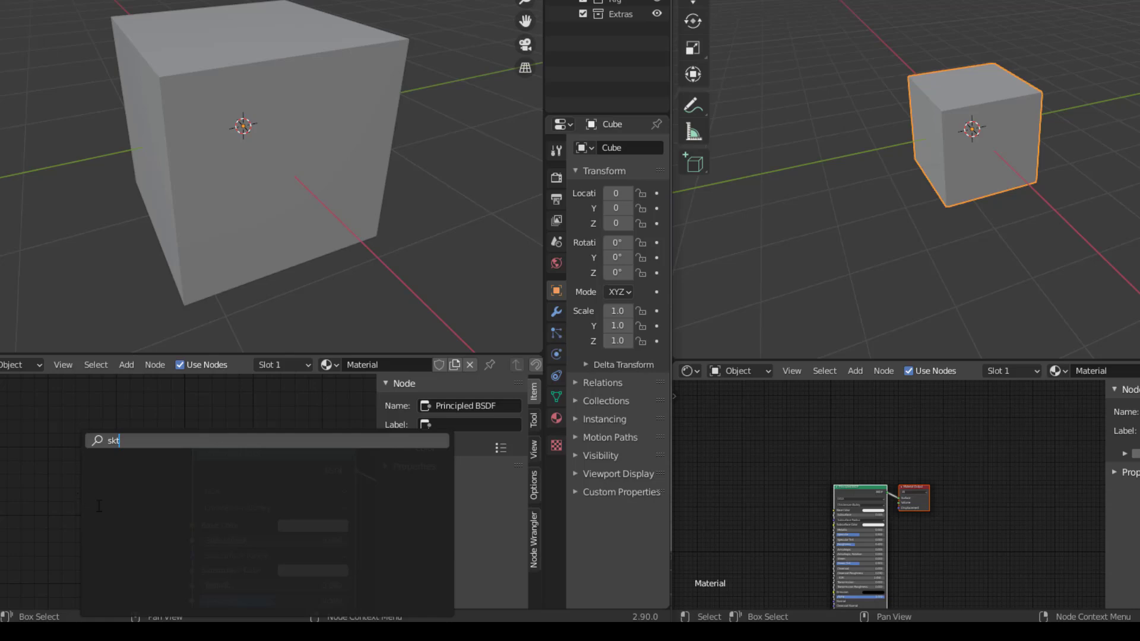
pyautogui.moveTo(760, 466); pyautogui.dragTo(789, 468, button='middle')
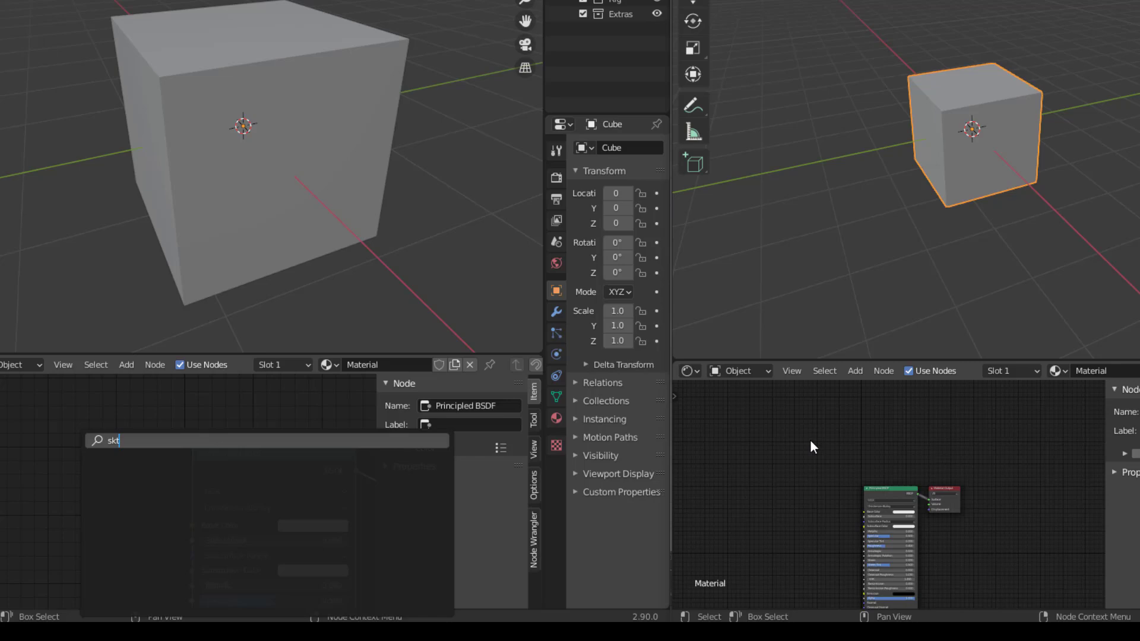
pyautogui.press('F3')
pyautogui.write('skt')
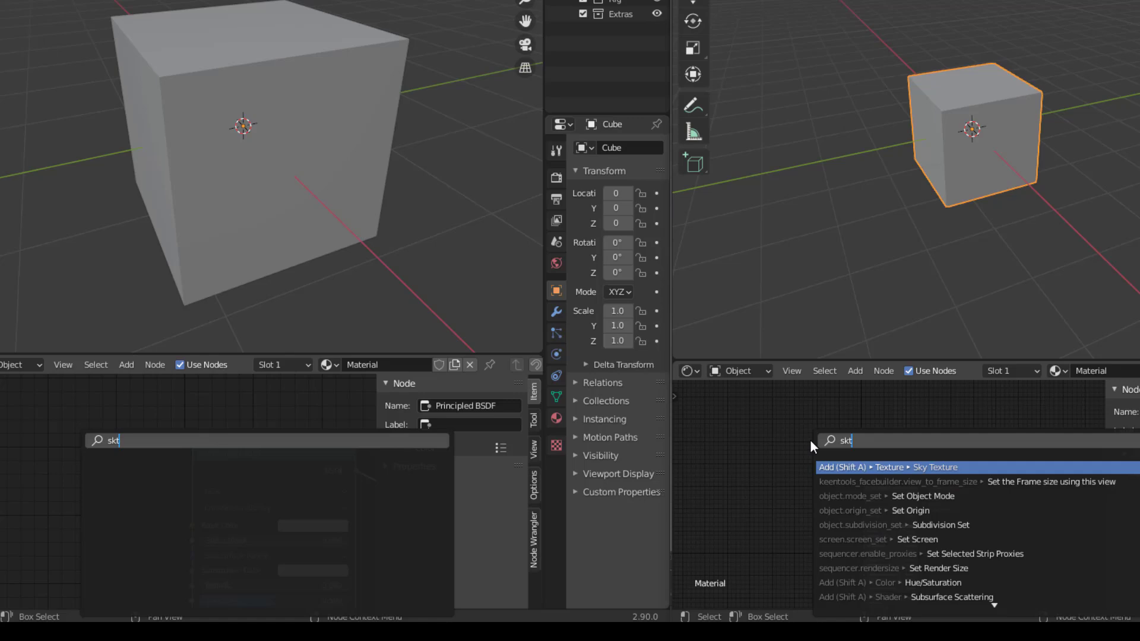
# Search for "ems" in the Shader Editors of both the 2.91 Alpha and 2.90 windows.
pyautogui.press('BackSpace')
pyautogui.press('BackSpace')
pyautogui.press('BackSpace')
pyautogui.write('ems')
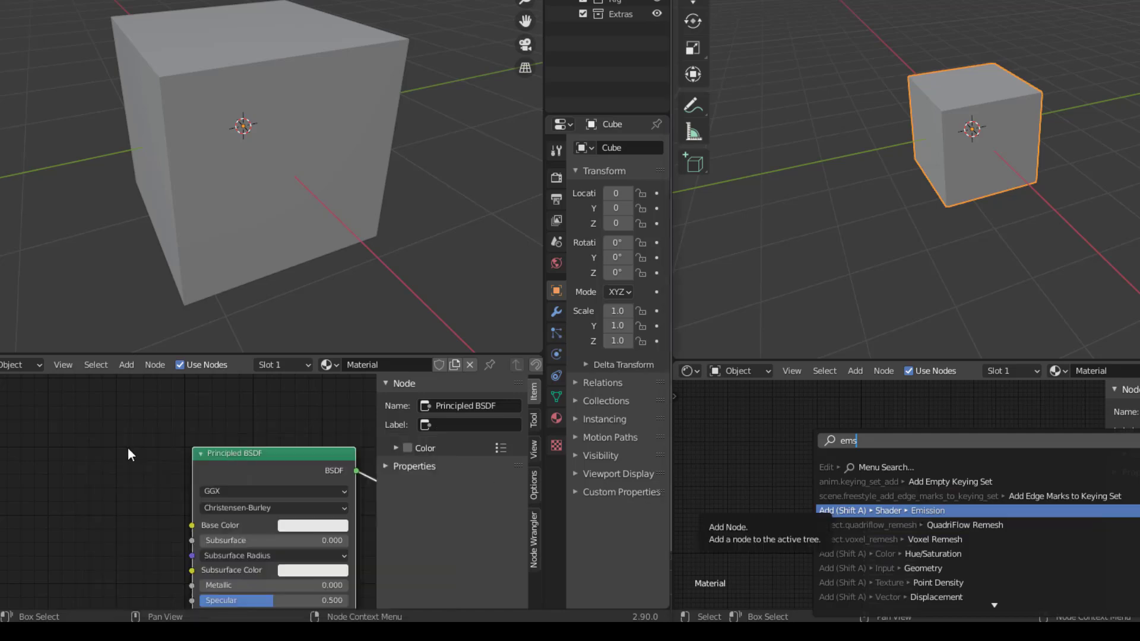
pyautogui.press('F3')
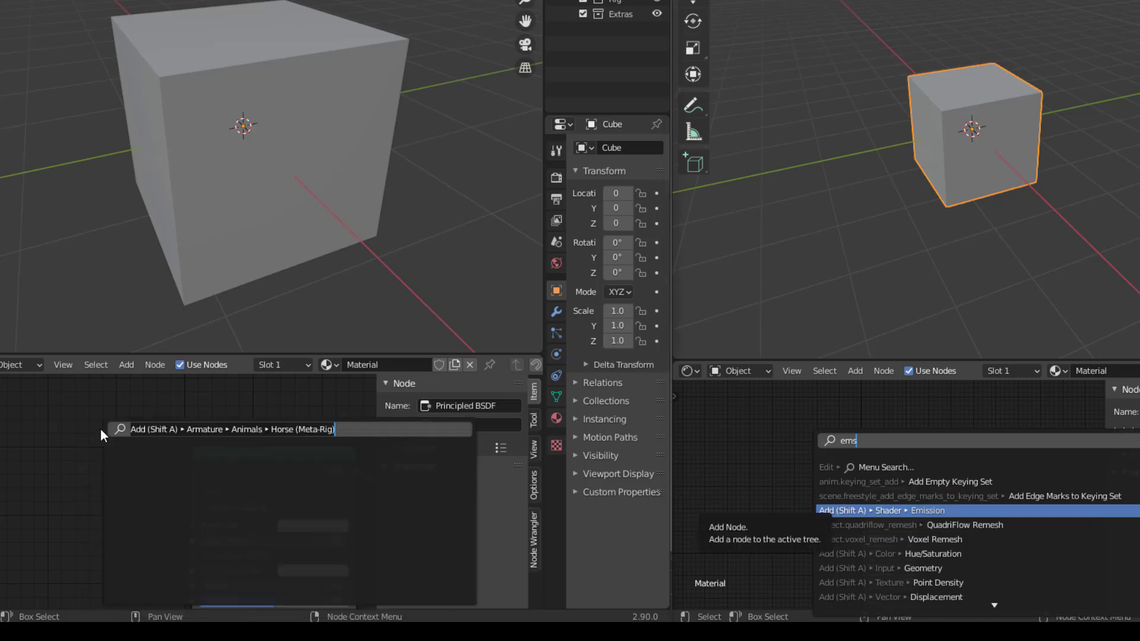
pyautogui.write('ems')
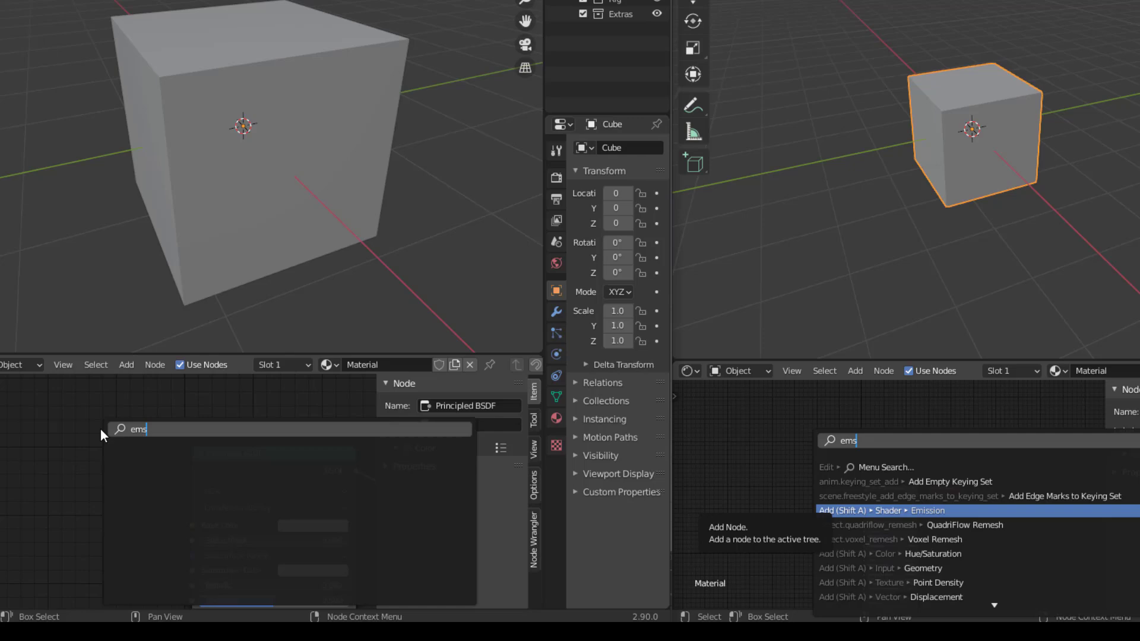
# Replace the search text with "sss" in both the 2.90 and 2.91 Alpha Shader Editors to compare the matches.
pyautogui.press('BackSpace')
pyautogui.press('BackSpace')
pyautogui.press('BackSpace')
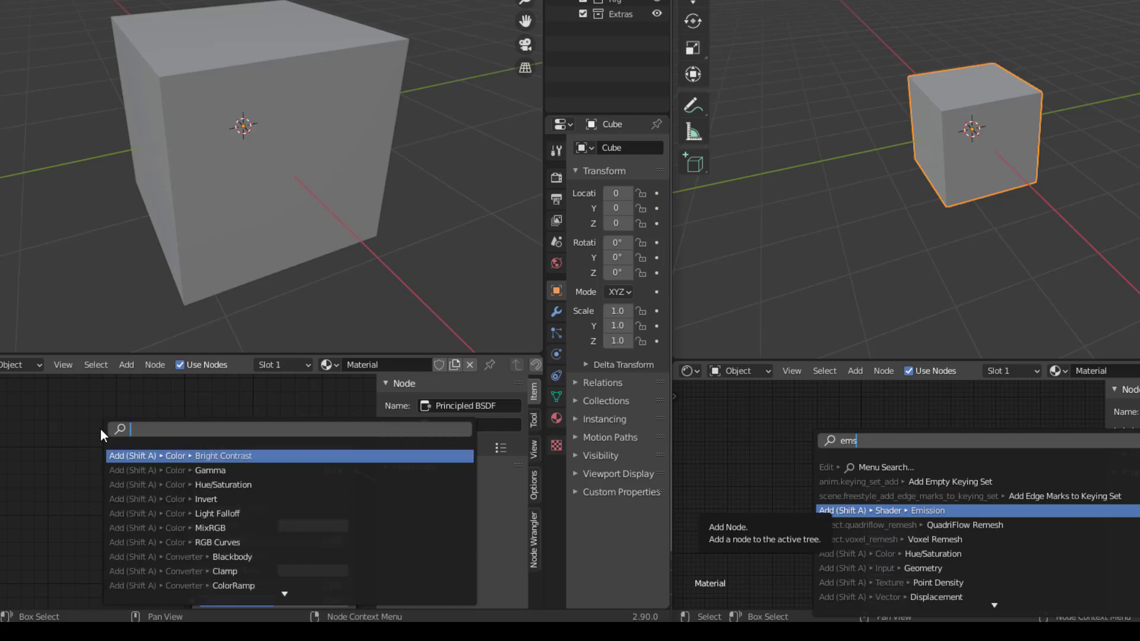
pyautogui.write('sss')
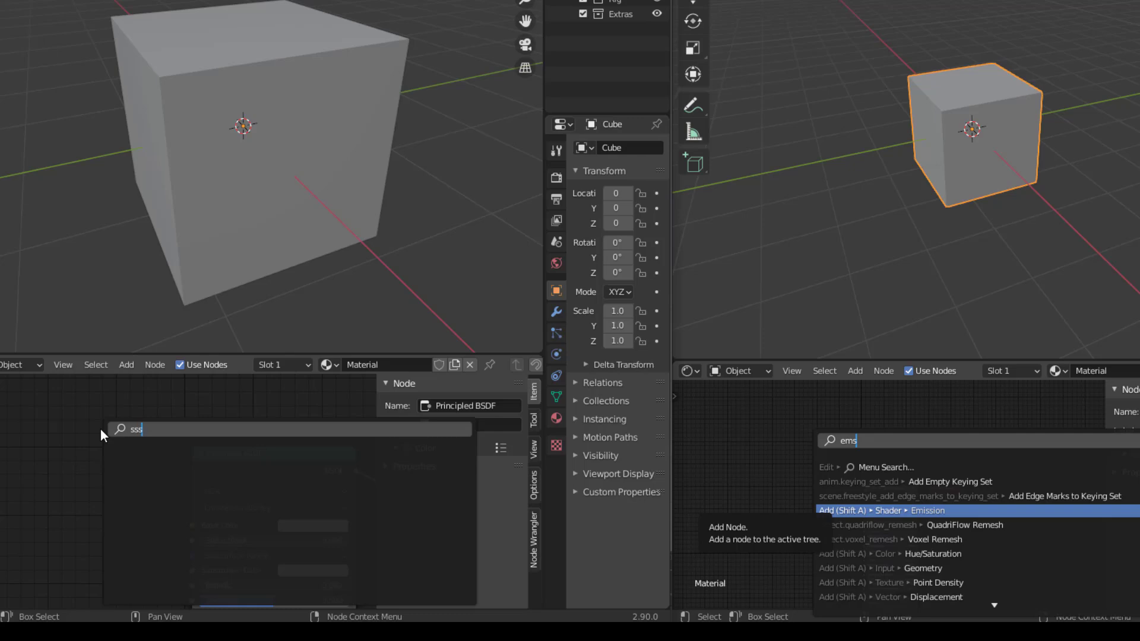
pyautogui.press('Up')
pyautogui.press('Up')
pyautogui.press('Up')
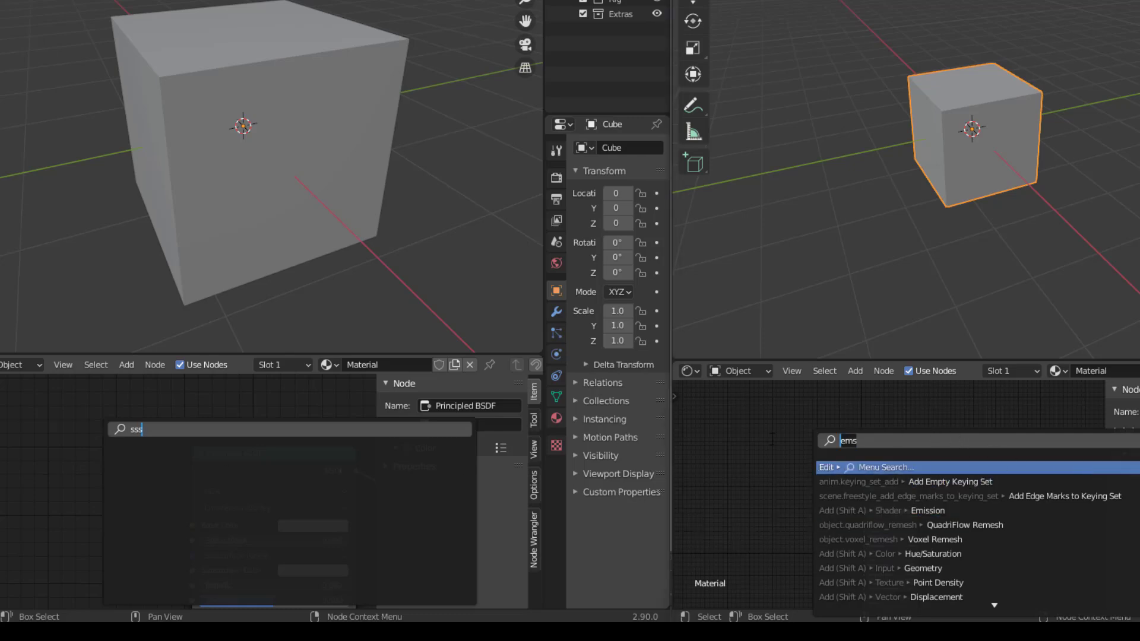
pyautogui.write('sss')
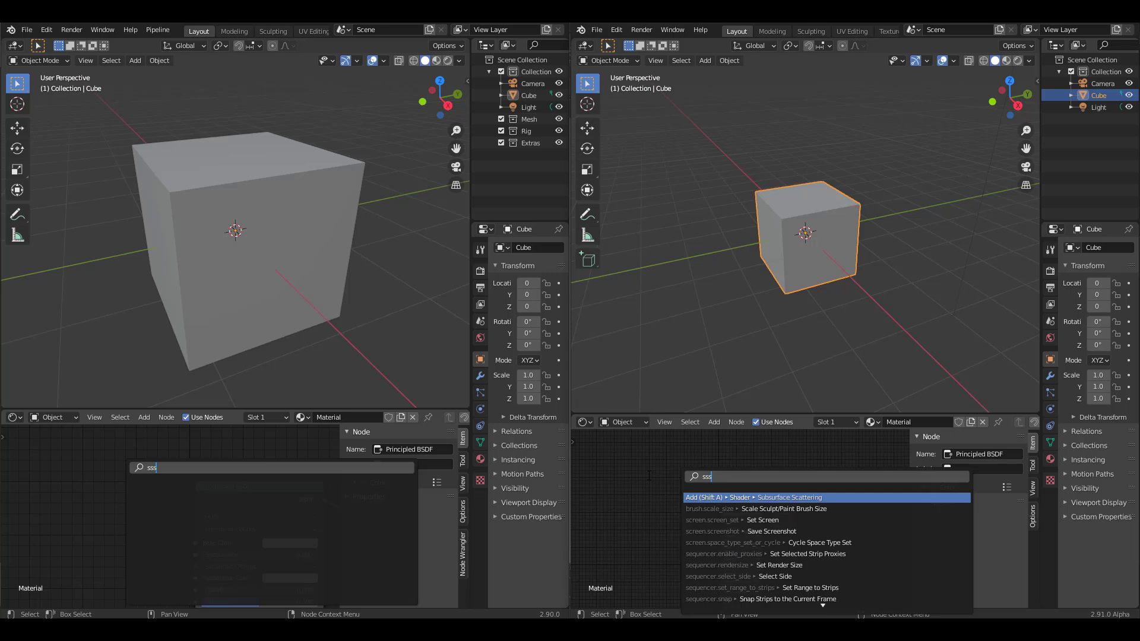
# Search for "ms" in the 2.91 Alpha Shader Editor, then close the search without adding a node.
pyautogui.press('BackSpace')
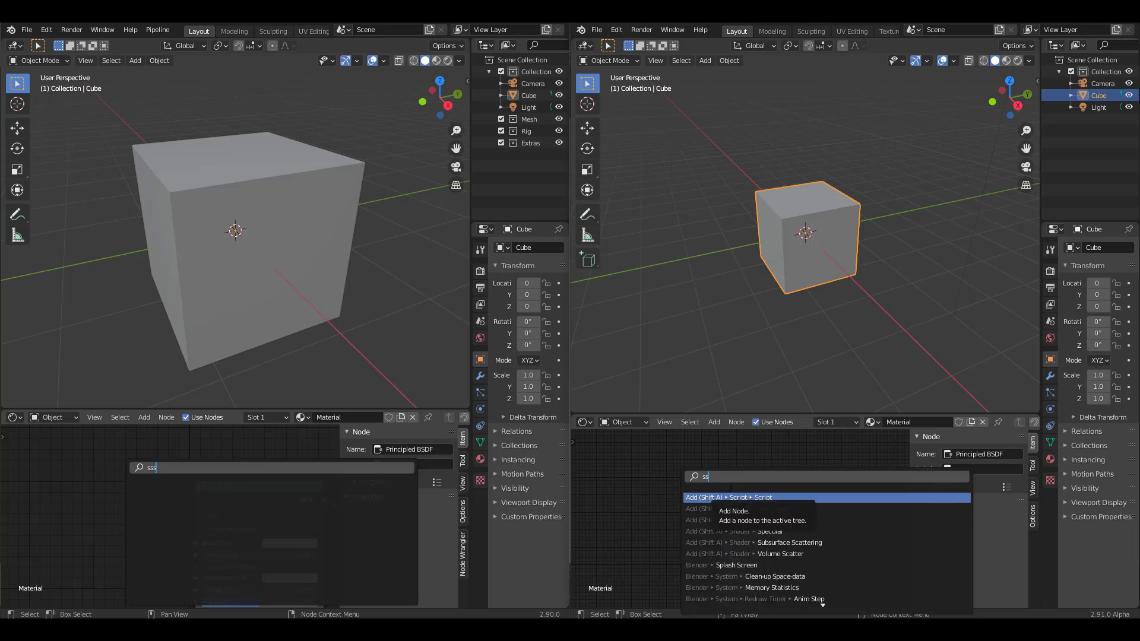
pyautogui.press('BackSpace')
pyautogui.press('BackSpace')
pyautogui.write('ms')
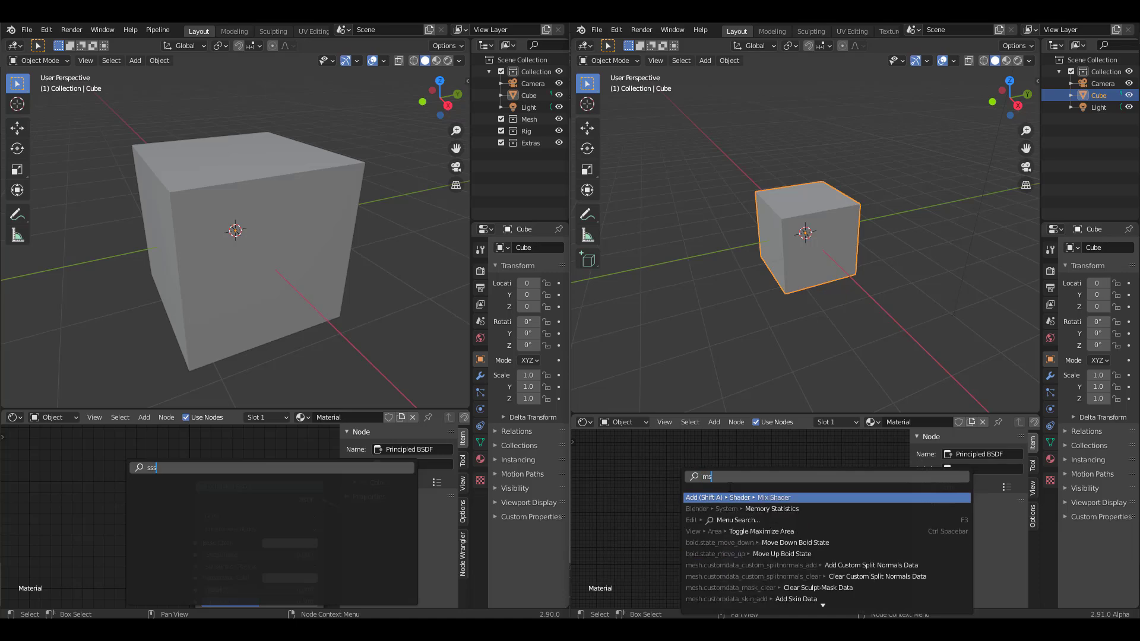
pyautogui.press('Escape')
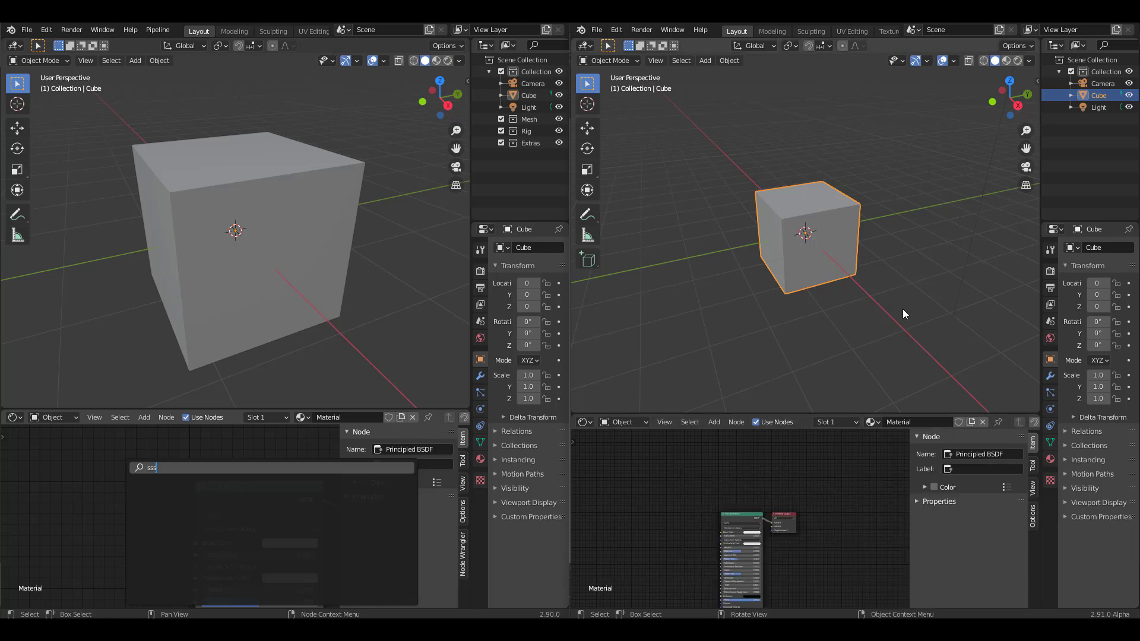
# Show the cube's modifier properties in a widened Properties editor in 2.91 Alpha and view the list of modifiers that can be added.
pyautogui.click(1050, 376)
pyautogui.moveTo(1041, 375); pyautogui.dragTo(899, 371)
pyautogui.click(946, 247)
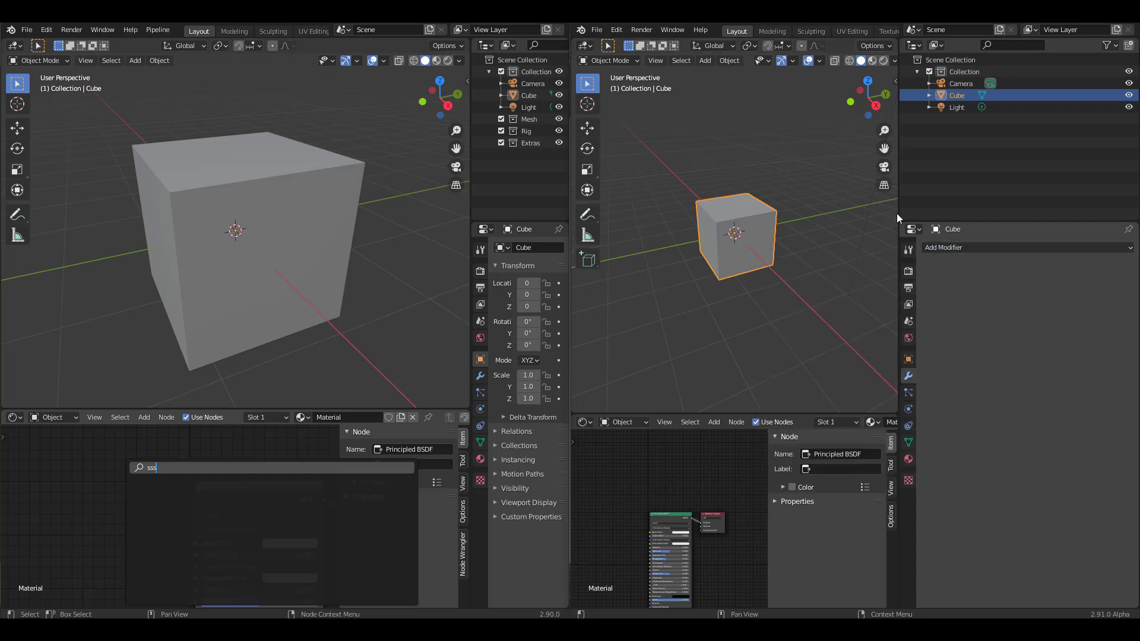
pyautogui.click(958, 251)
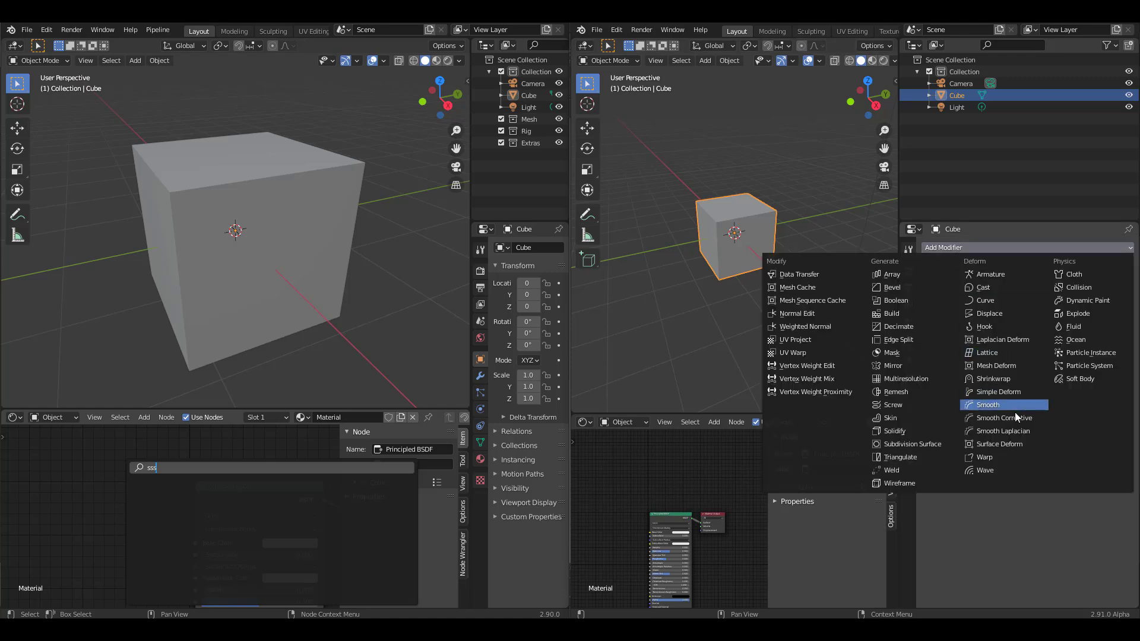
pyautogui.click(746, 140)
# Search for "sd" over the 3D viewport in 2.91 Alpha, look through the matches for a subdivision modifier, and close the search.
pyautogui.press('F3')
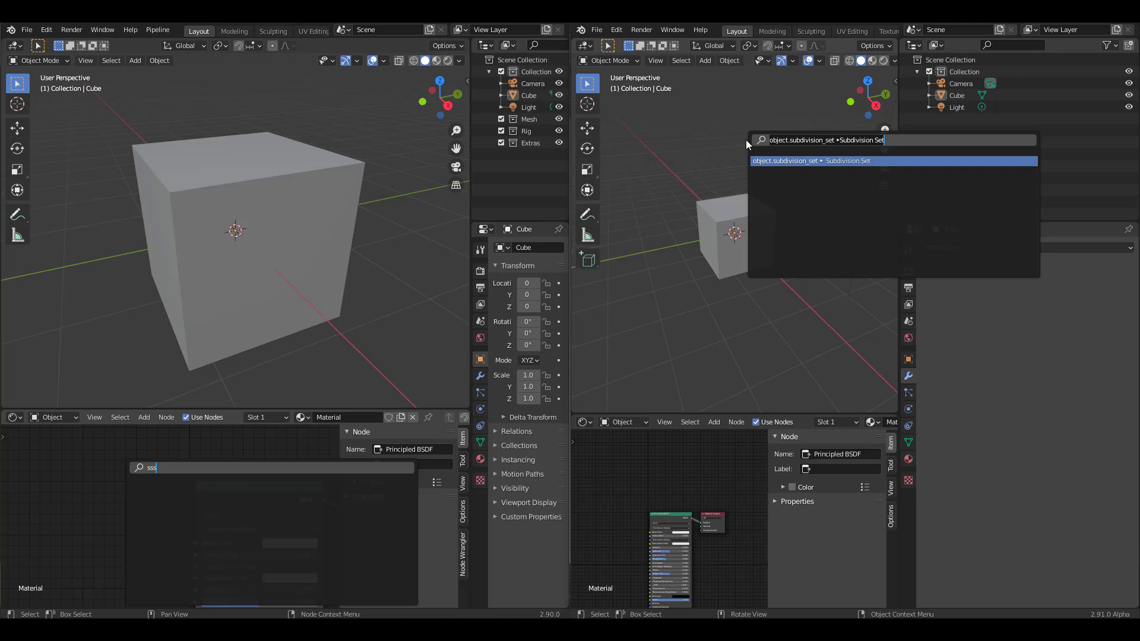
pyautogui.write('sd')
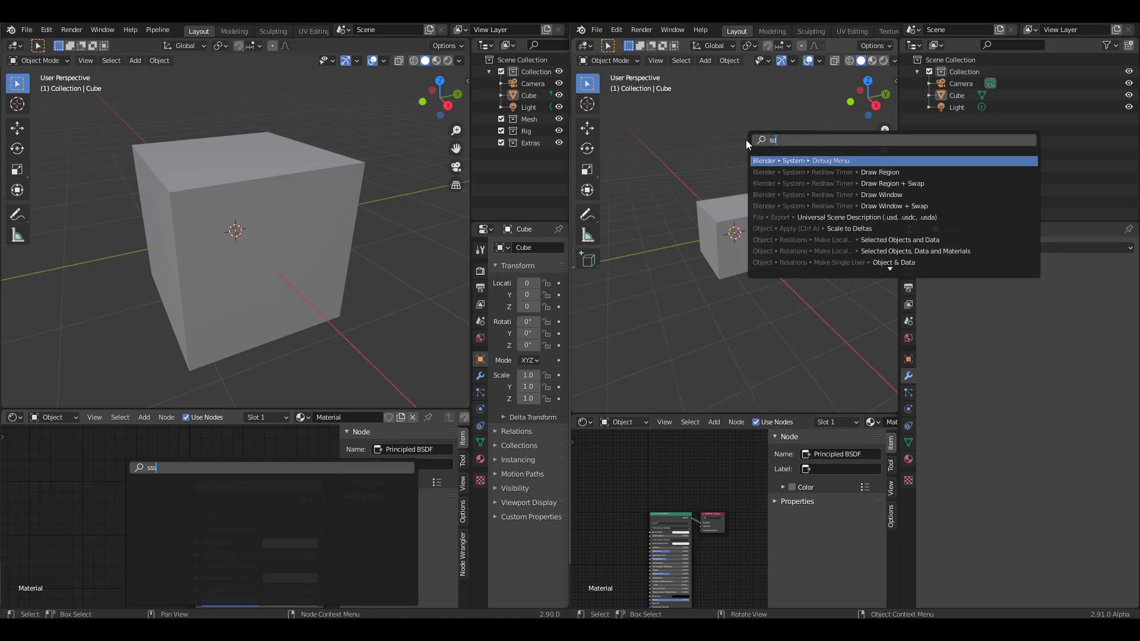
pyautogui.press('Down')
pyautogui.press('Down')
pyautogui.press('Down')
pyautogui.press('Down')
pyautogui.press('Down')
pyautogui.press('Down')
pyautogui.press('Down')
pyautogui.press('Down')
pyautogui.press('Down')
pyautogui.press('Down')
pyautogui.press('Down')
pyautogui.press('Down')
pyautogui.press('Down')
pyautogui.press('Down')
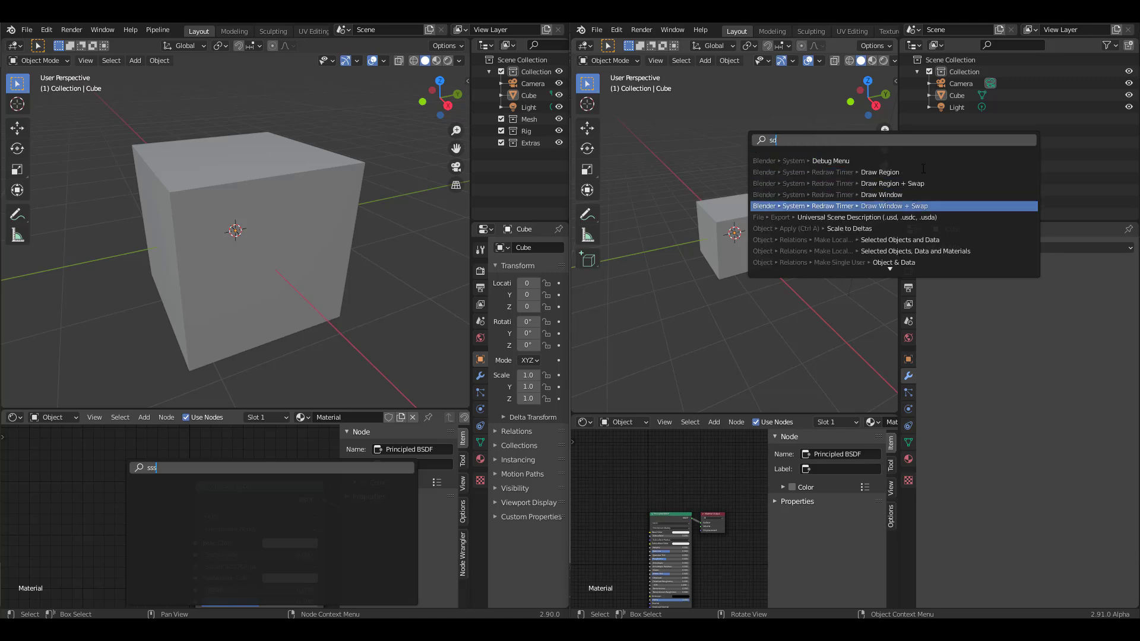
pyautogui.press('Down')
pyautogui.press('Down')
pyautogui.press('Down')
pyautogui.press('Down')
pyautogui.press('Down')
pyautogui.press('Down')
pyautogui.press('Down')
pyautogui.press('Down')
pyautogui.press('Down')
pyautogui.press('Down')
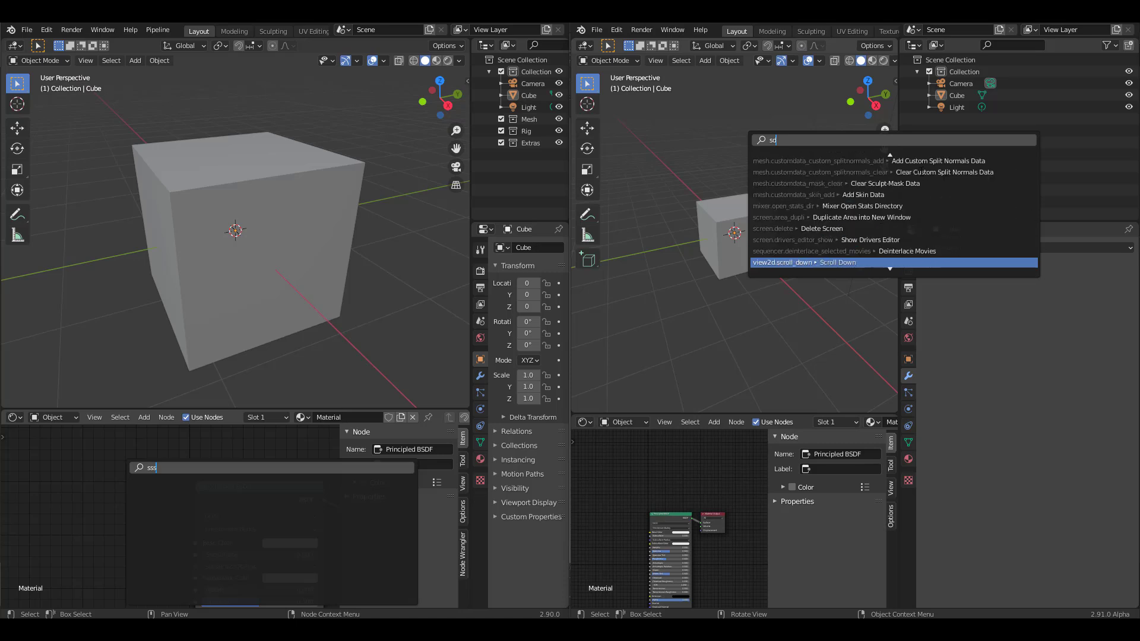
pyautogui.press('Down')
pyautogui.press('Down')
pyautogui.press('Down')
pyautogui.press('Down')
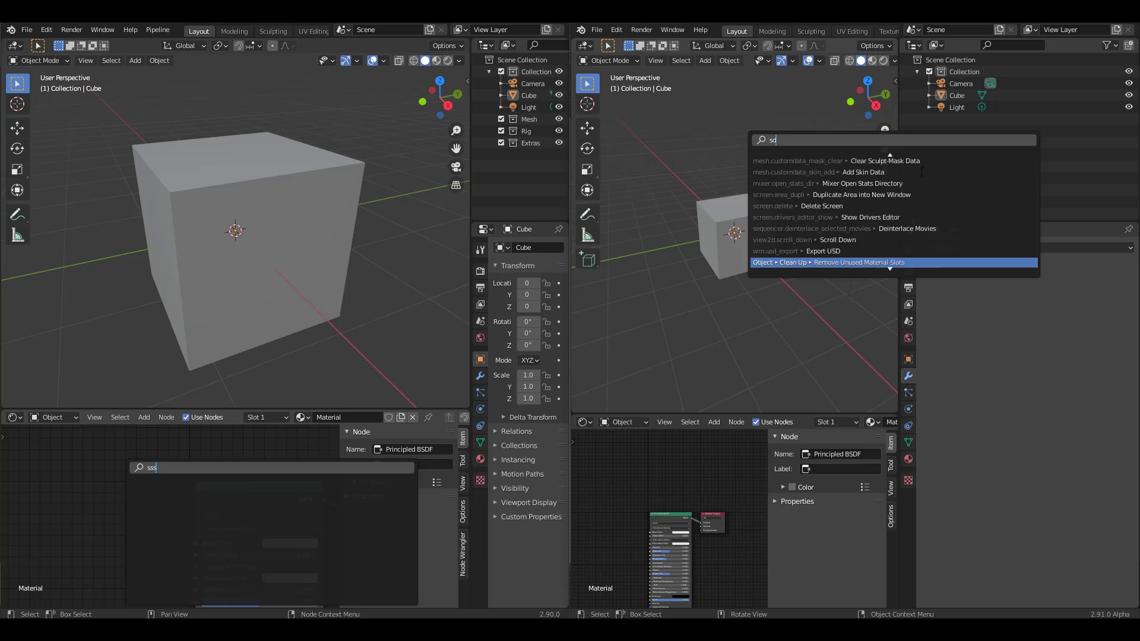
pyautogui.press('Up')
pyautogui.press('Up')
pyautogui.press('Up')
pyautogui.press('Up')
pyautogui.press('Up')
pyautogui.press('Up')
pyautogui.press('Up')
pyautogui.press('Up')
pyautogui.press('Up')
pyautogui.press('Up')
pyautogui.press('Up')
pyautogui.press('Up')
pyautogui.press('Up')
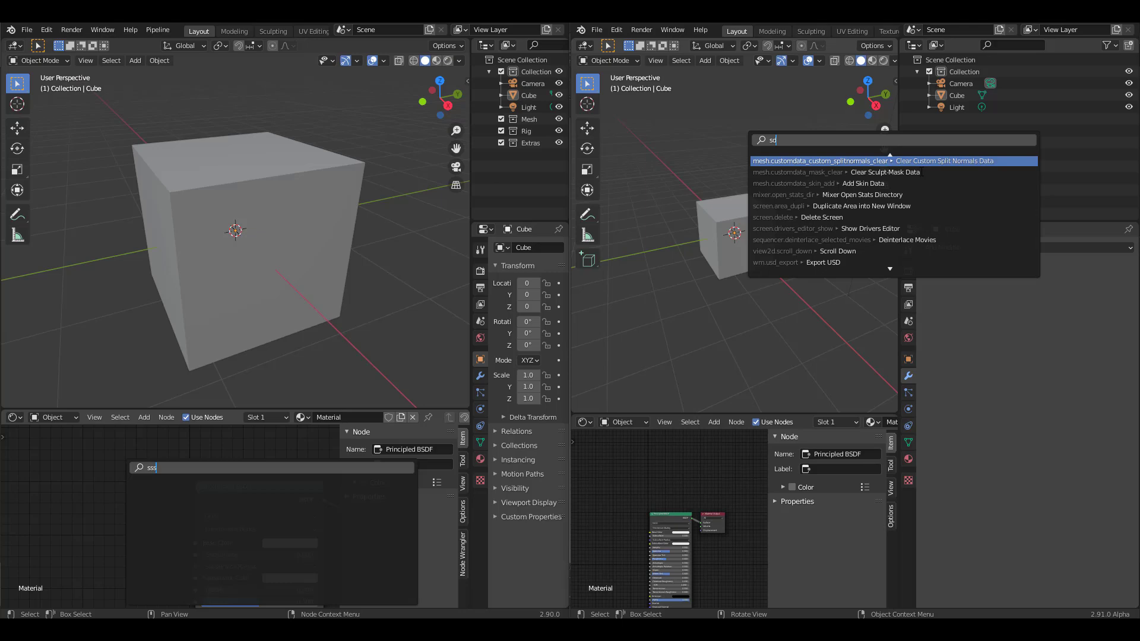
pyautogui.press('Down')
pyautogui.press('Down')
pyautogui.press('Down')
pyautogui.press('Down')
pyautogui.press('Down')
pyautogui.press('Down')
pyautogui.press('Down')
pyautogui.press('Escape')
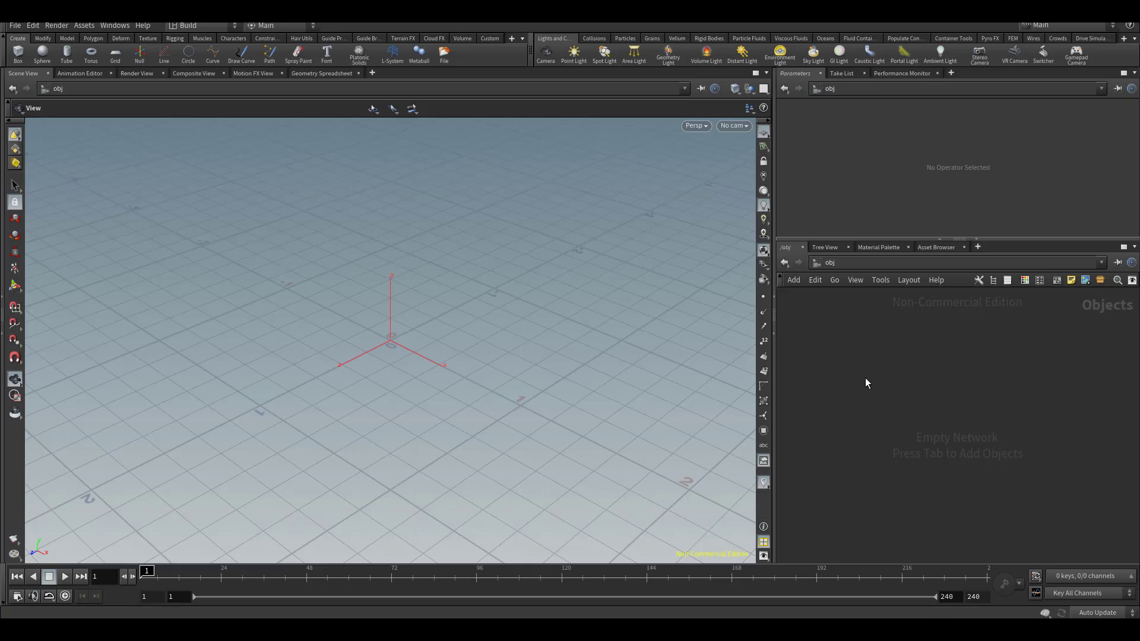
# Switch to Houdini and add a Box to the empty object network.
pyautogui.press('Tab')
pyautogui.click(904, 612)
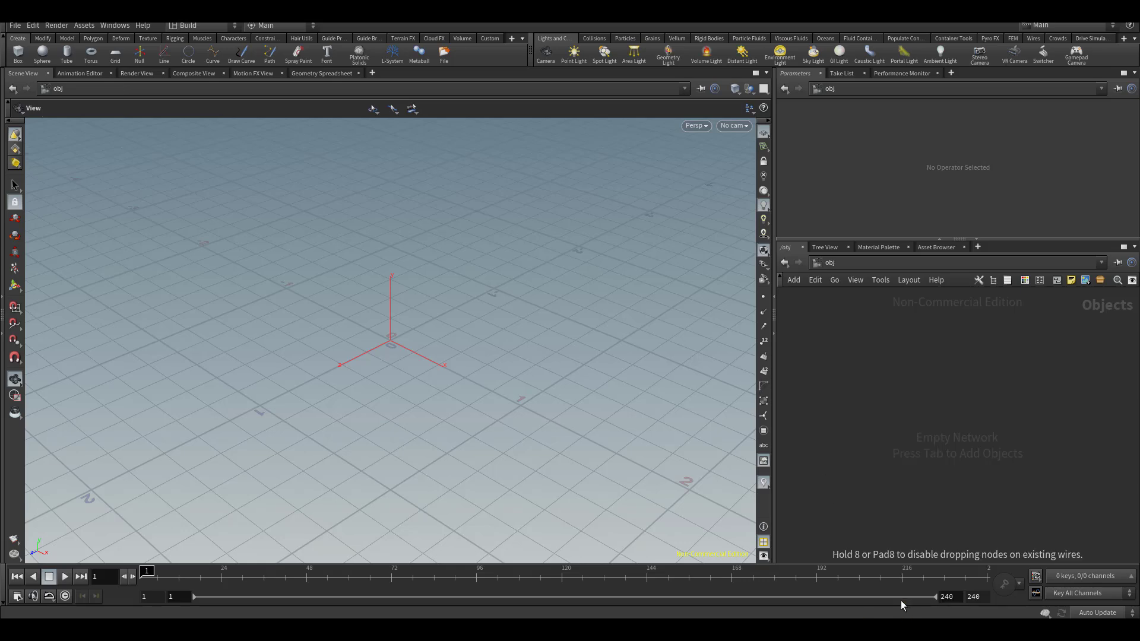
pyautogui.click(915, 418)
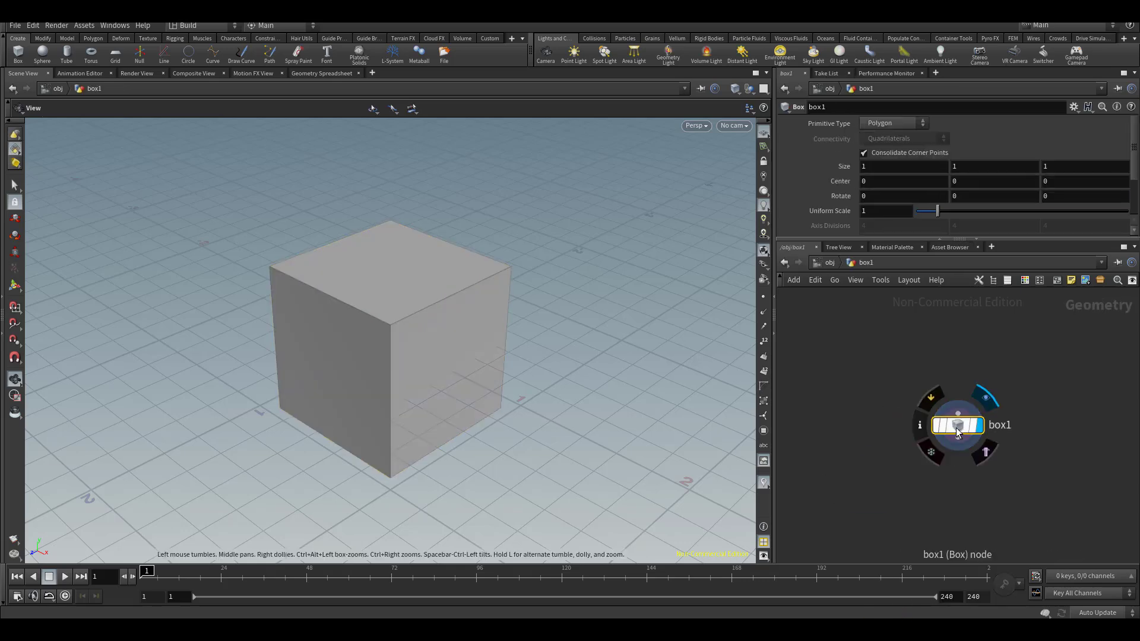
# Search the node list for "pe" and place a PolyExtrude node connected beneath box1.
pyautogui.press('Tab')
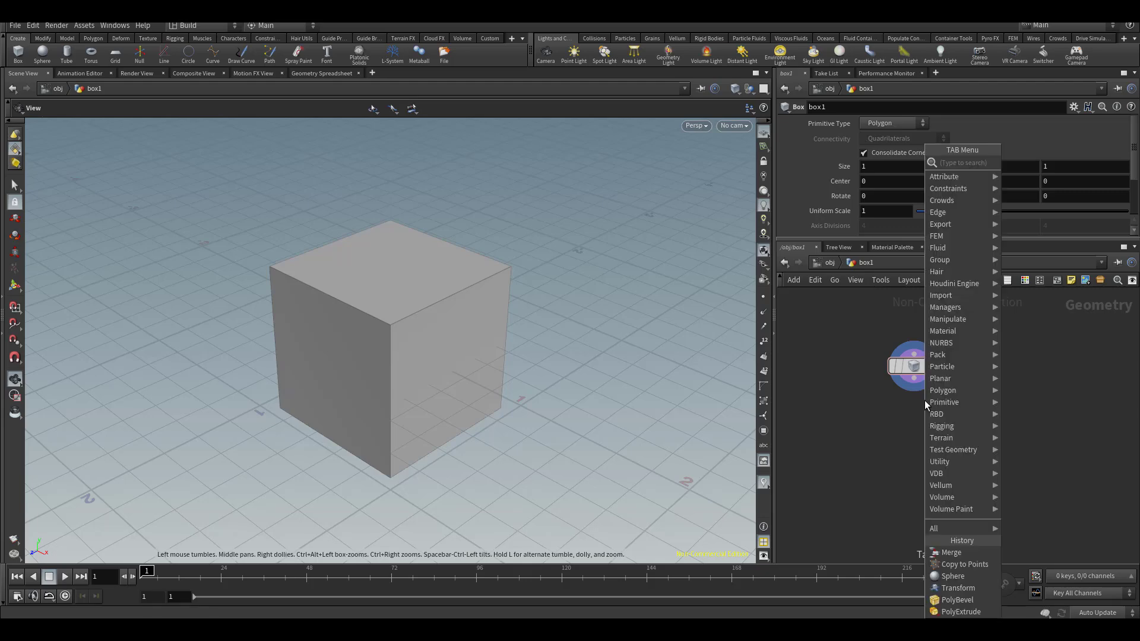
pyautogui.write('pe')
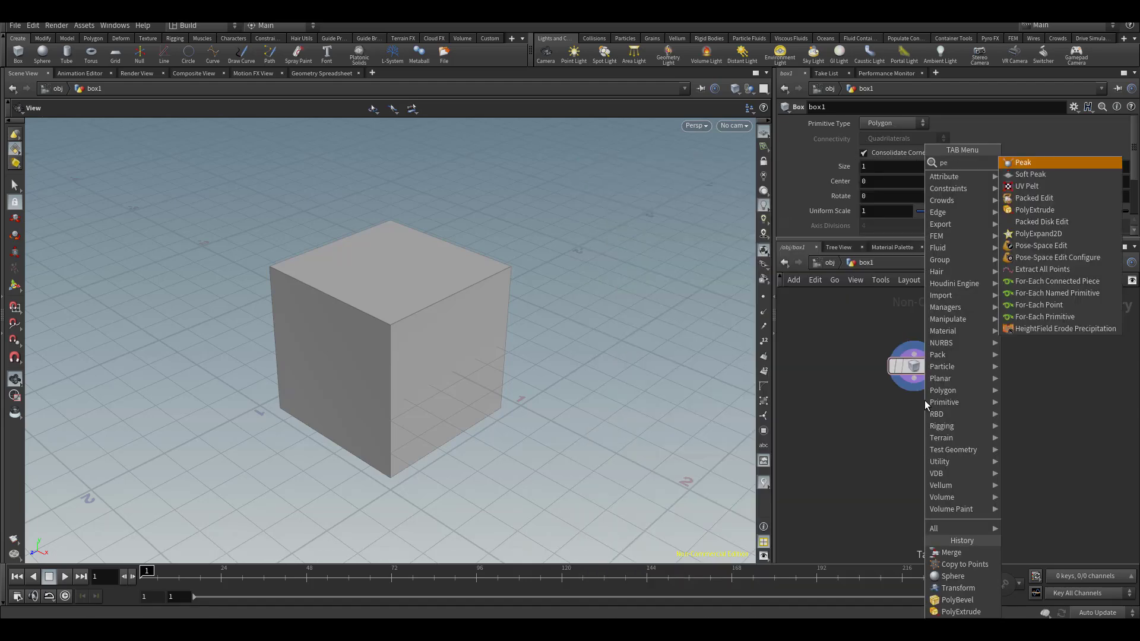
pyautogui.click(1063, 212)
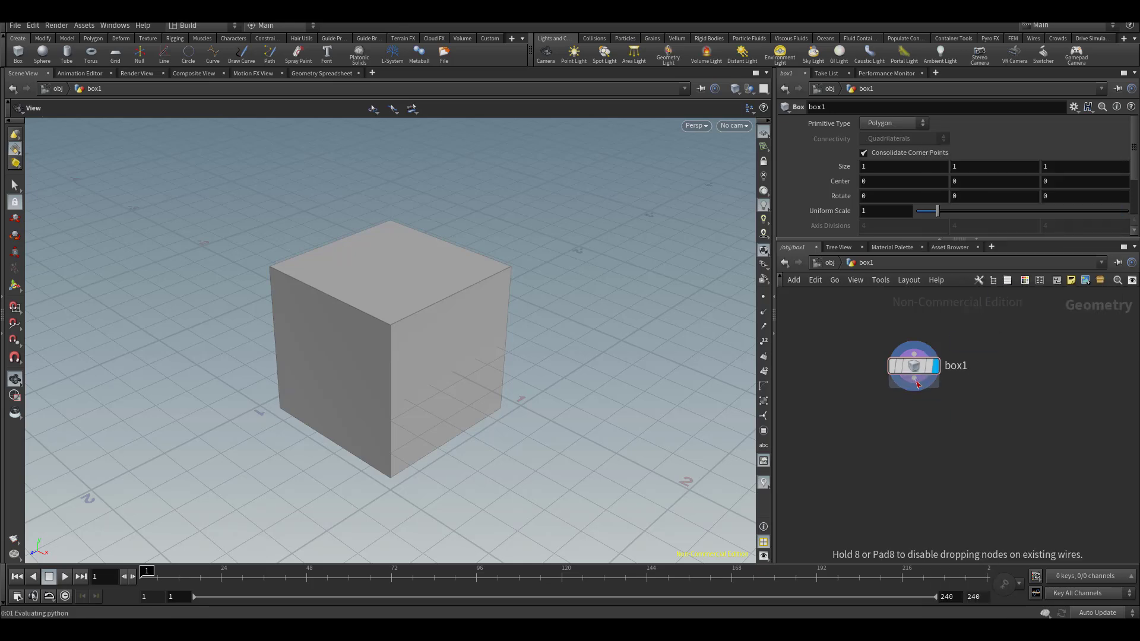
pyautogui.click(919, 413)
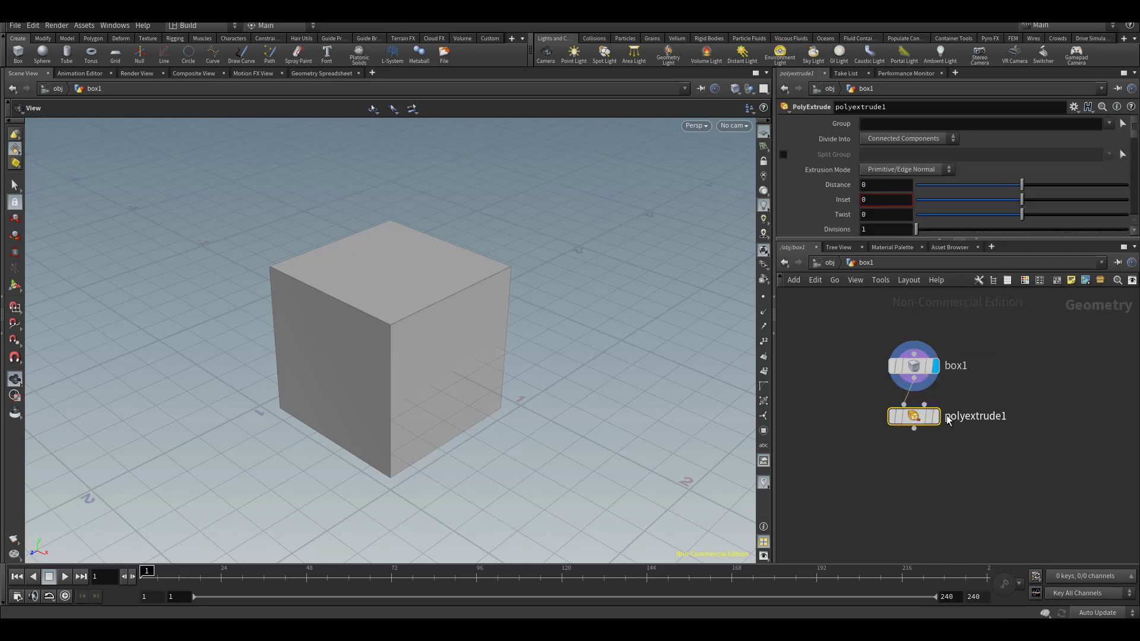
# Set the PolyExtrude group to 1-4 and its distance to about 0.343, and check the extruded faces.
pyautogui.click(898, 126)
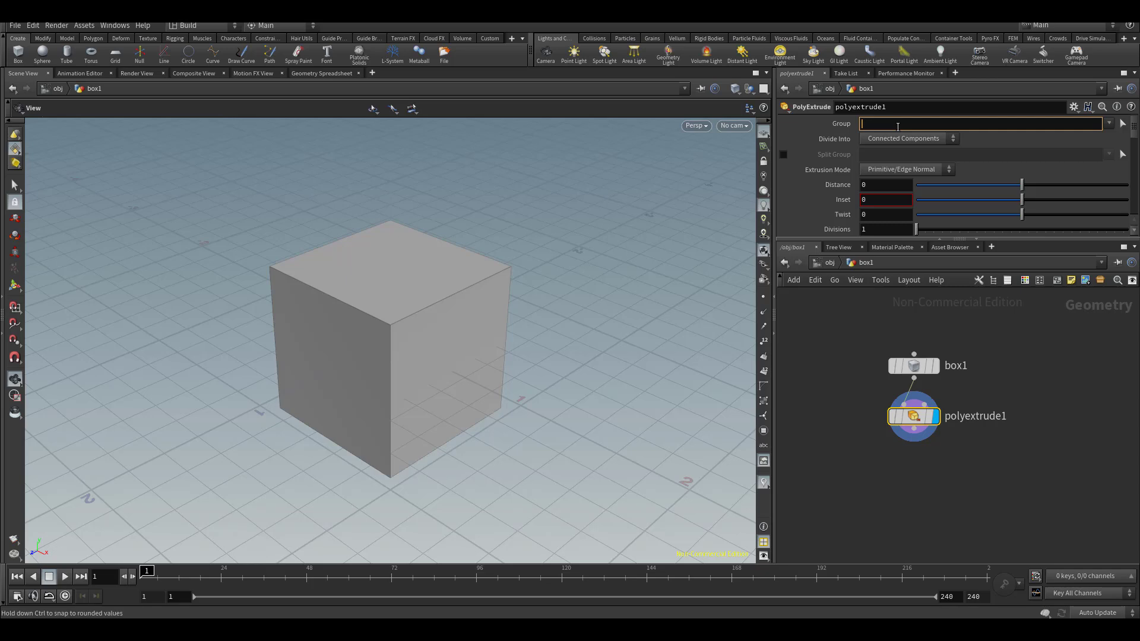
pyautogui.write('1-4')
pyautogui.press('Return')
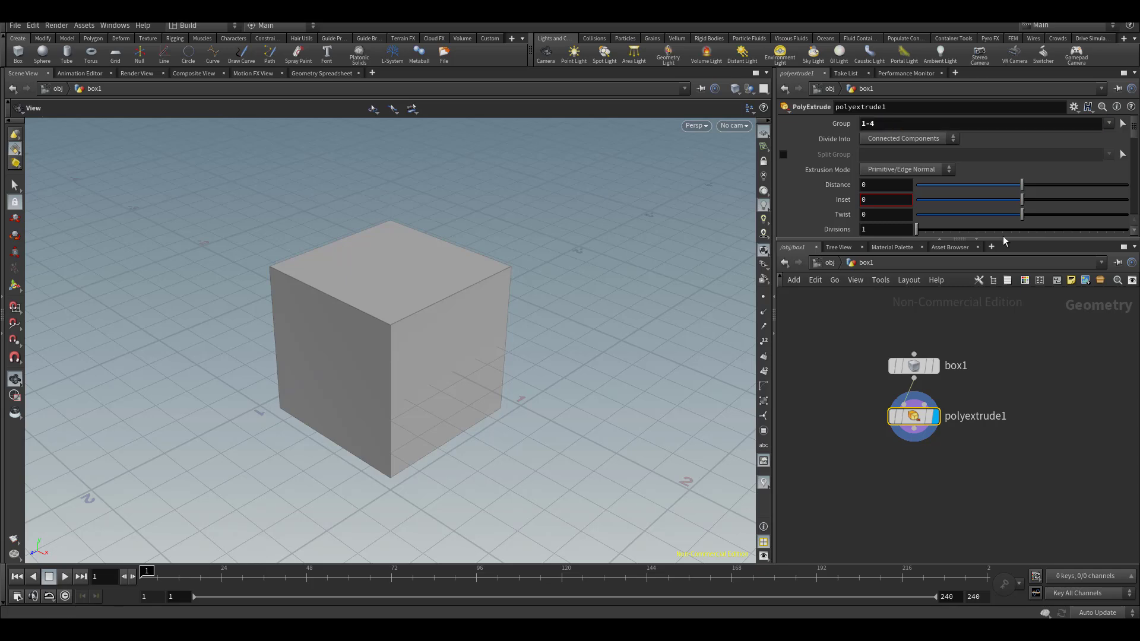
pyautogui.moveTo(1023, 190); pyautogui.dragTo(1058, 189)
pyautogui.moveTo(476, 450); pyautogui.dragTo(376, 415)
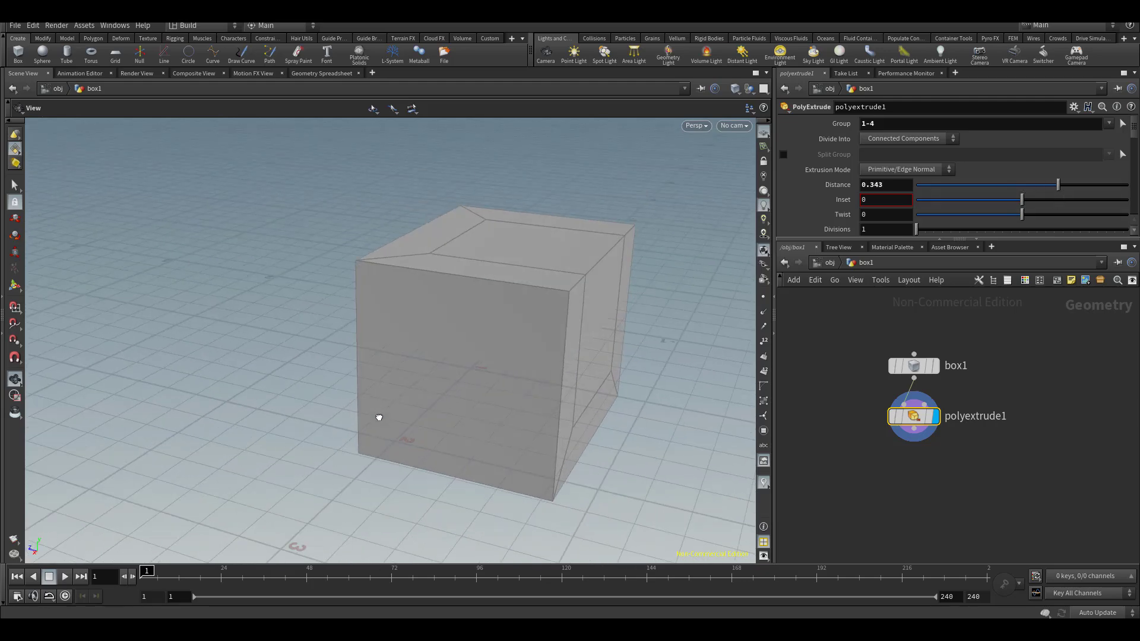
# Change the PolyExtrude group to 1-6, then select both the box1 and polyextrude1 nodes.
pyautogui.doubleClick(873, 124)
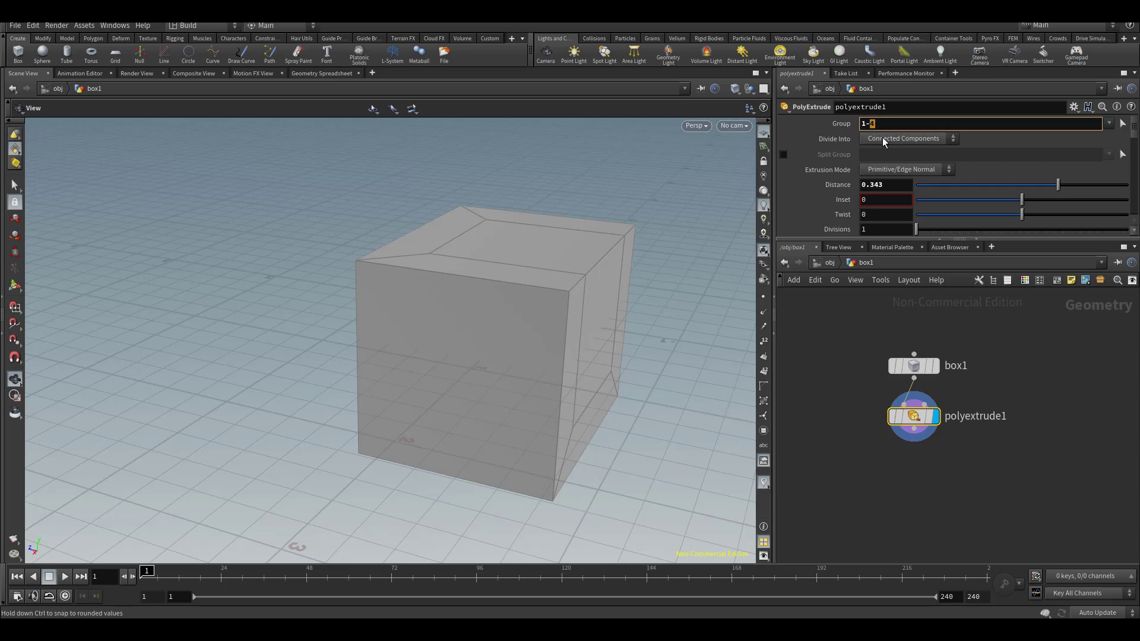
pyautogui.write('6')
pyautogui.press('Return')
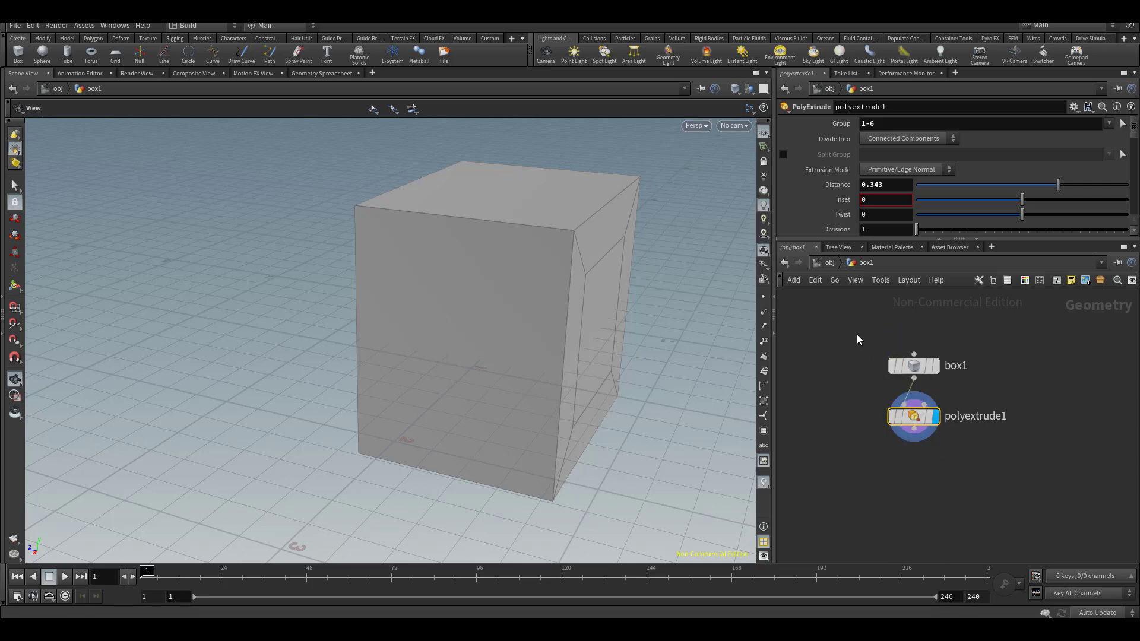
pyautogui.moveTo(857, 340); pyautogui.dragTo(950, 448)
pyautogui.moveTo(927, 456); pyautogui.dragTo(922, 395, button='middle')
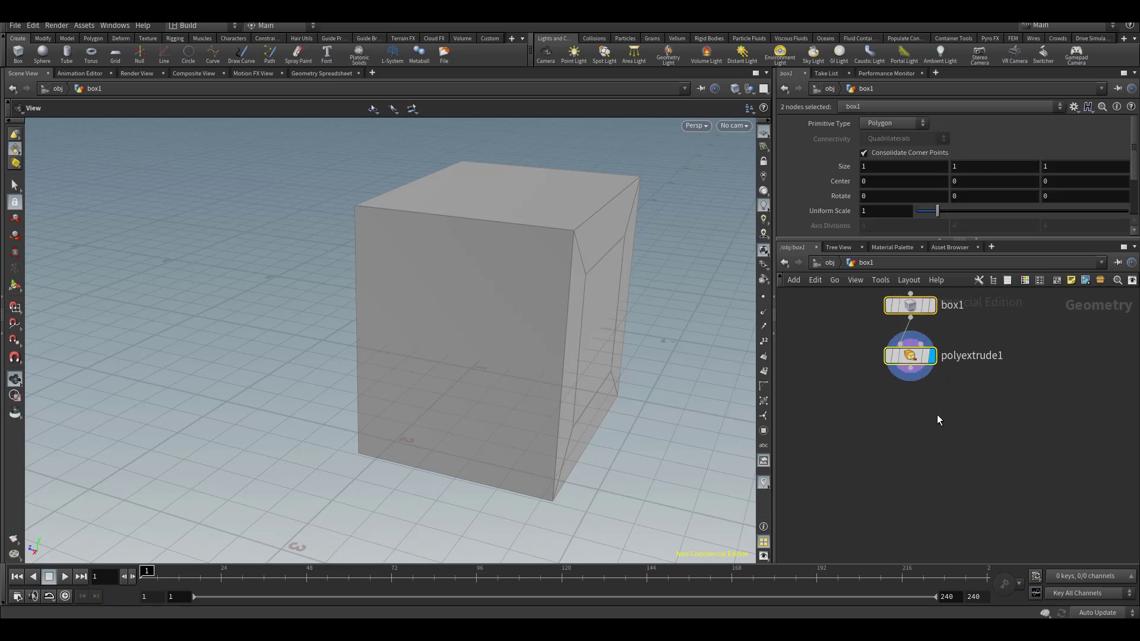
# Add a Sphere node beside box1 in the network.
pyautogui.click(923, 418)
pyautogui.press('Tab')
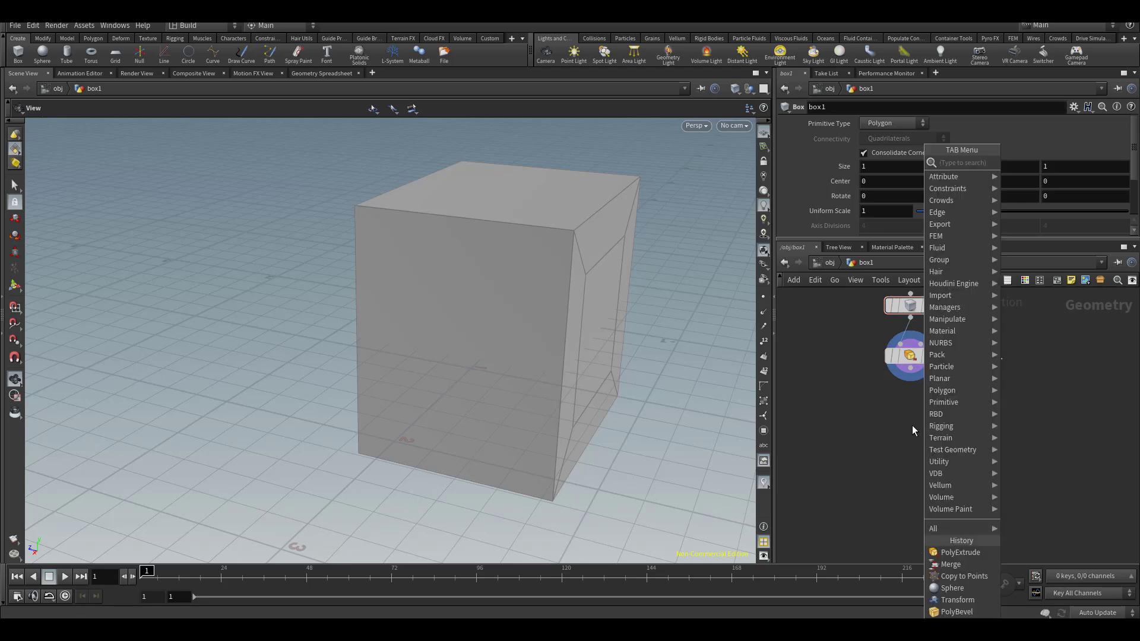
pyautogui.click(969, 591)
pyautogui.click(1047, 354)
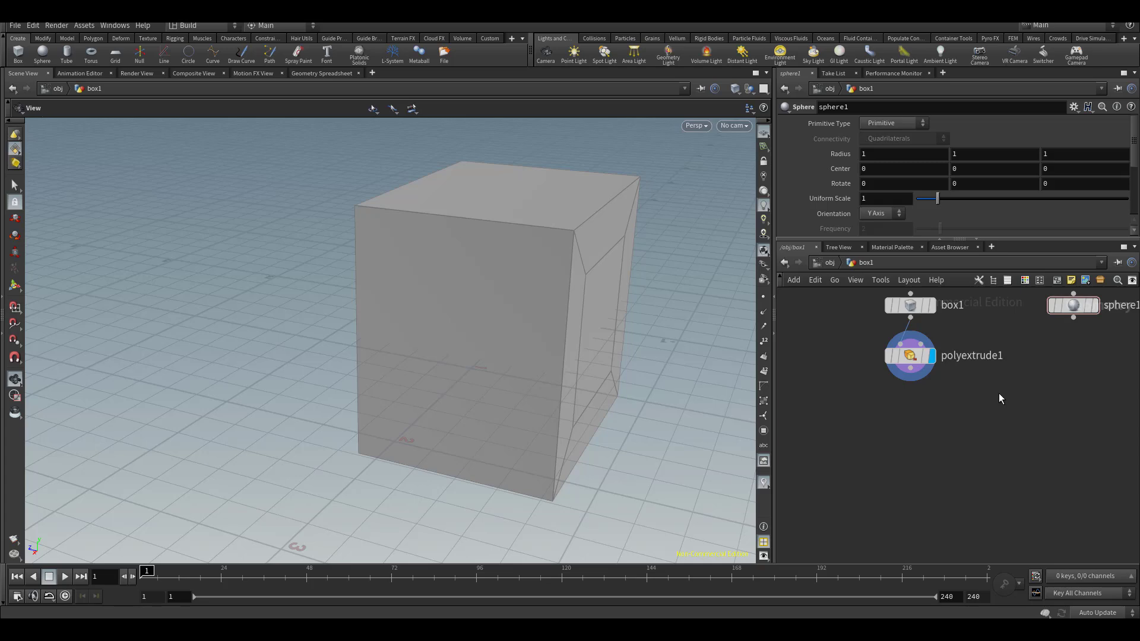
# Search the node list for "ctp" and place a Copy to Points node beneath polyextrude1.
pyautogui.press('Tab')
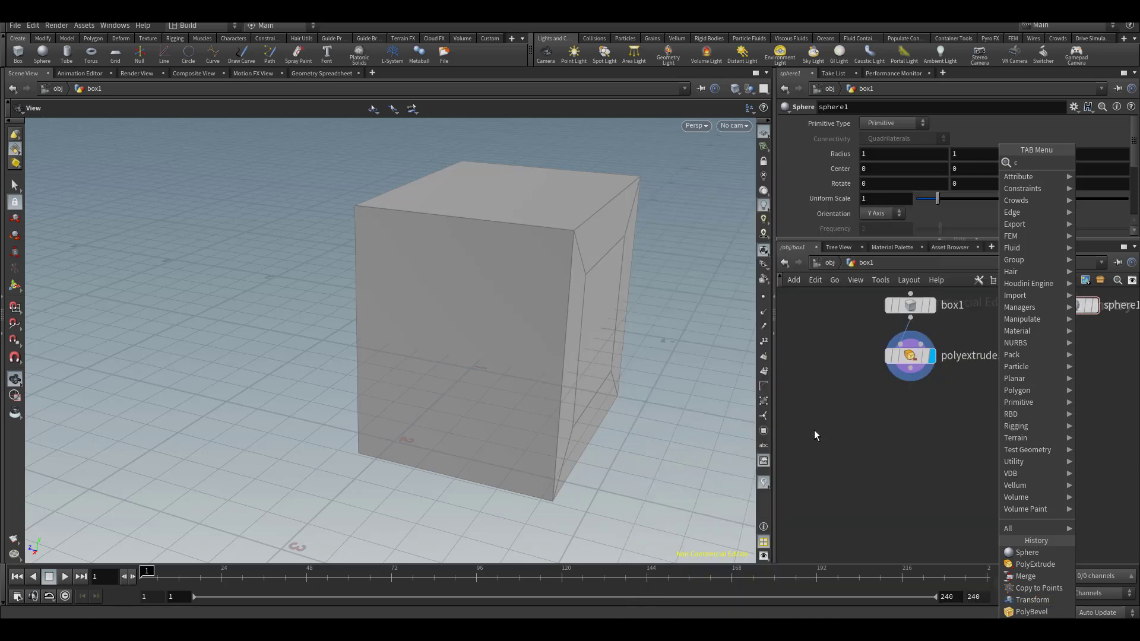
pyautogui.write('ctp')
pyautogui.press('Return')
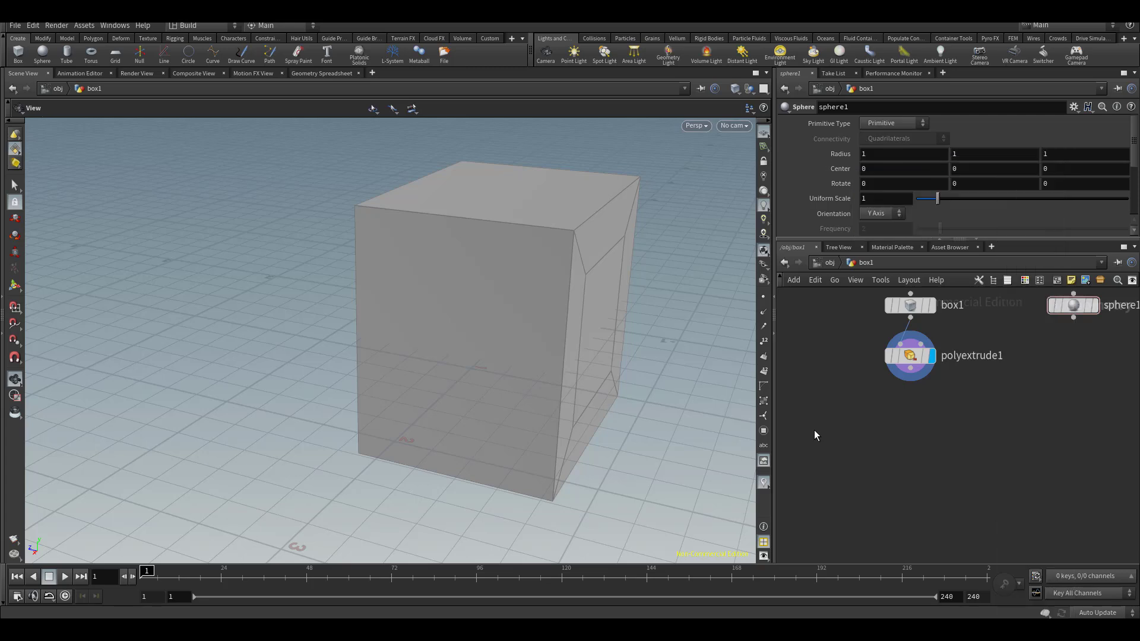
pyautogui.click(879, 429)
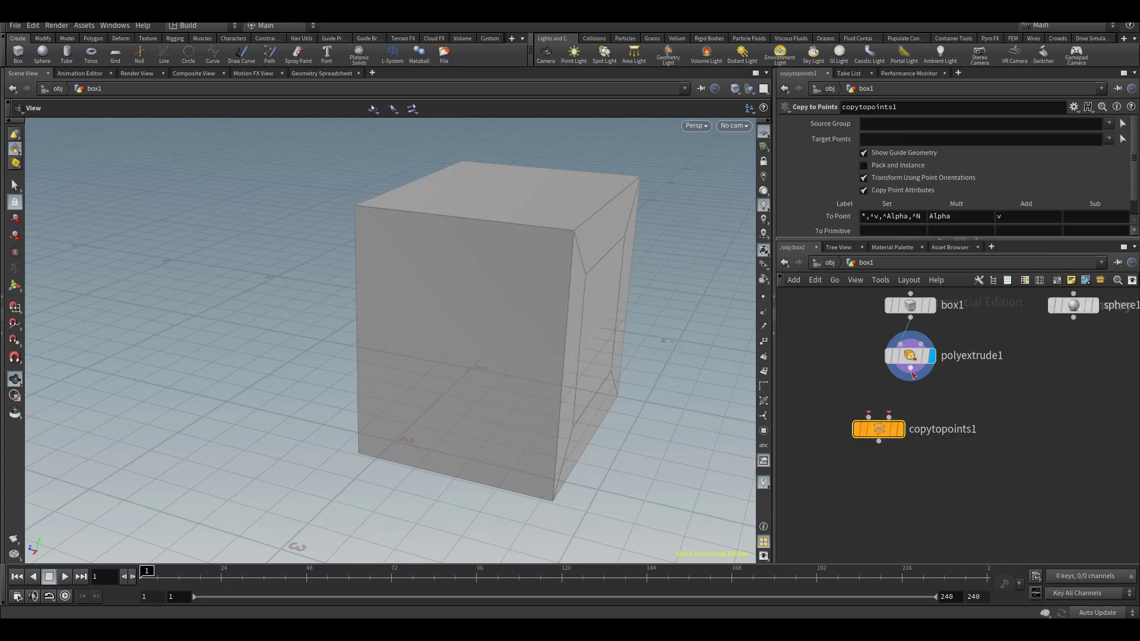
# Copy sphere1 onto the points of polyextrude1 through copytopoints1, display the result, and set the sphere's uniform scale to 0.34.
pyautogui.moveTo(911, 369); pyautogui.dragTo(889, 417)
pyautogui.moveTo(1076, 304); pyautogui.dragTo(869, 417)
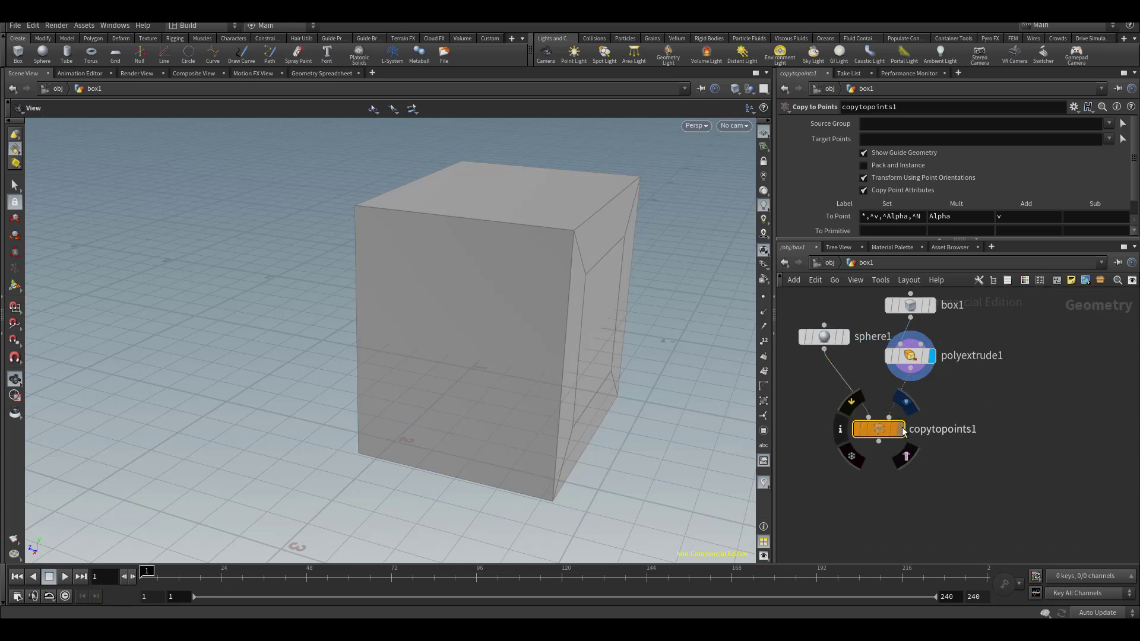
pyautogui.click(900, 429)
pyautogui.click(830, 338)
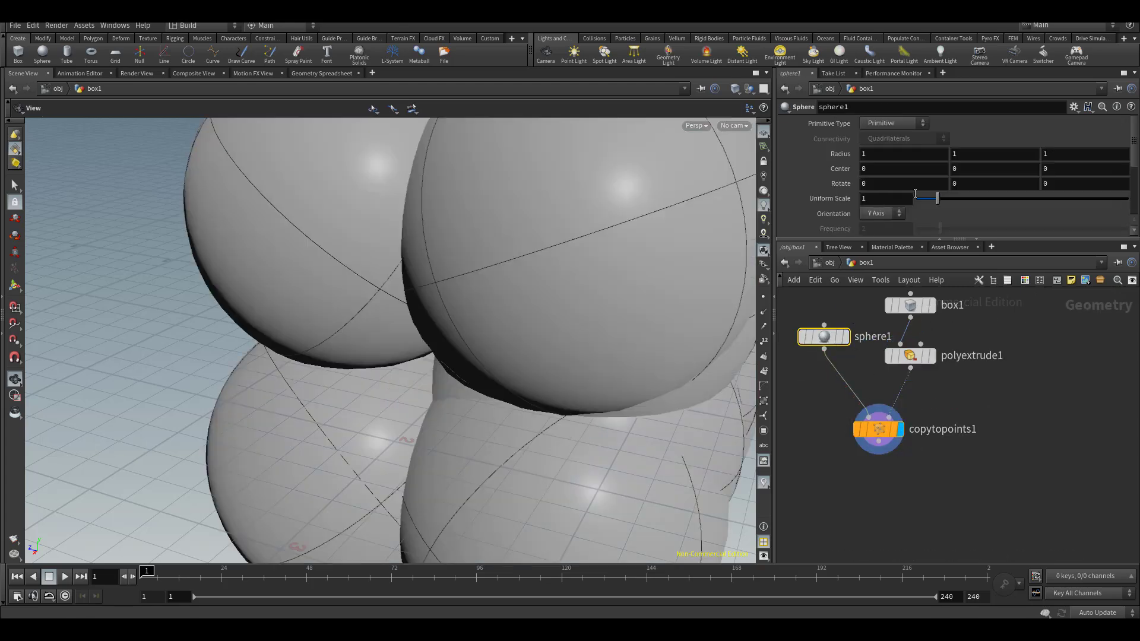
pyautogui.moveTo(938, 198); pyautogui.dragTo(924, 204)
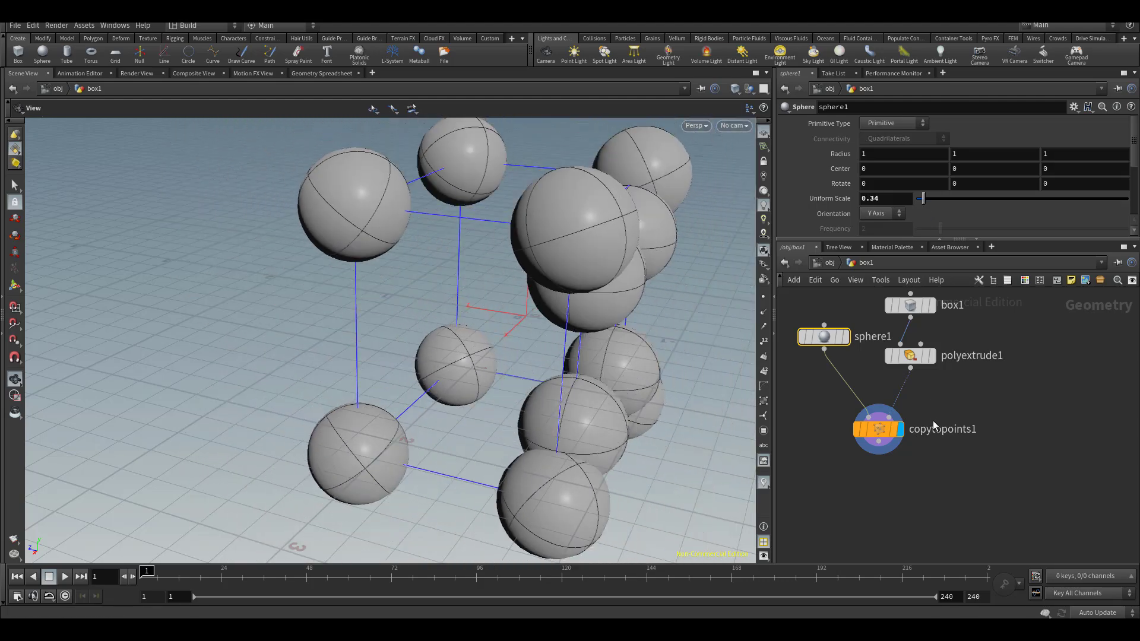
# Place a Merge node beneath copytopoints1 and feed polyextrude1 and copytopoints1 into it.
pyautogui.press('Tab')
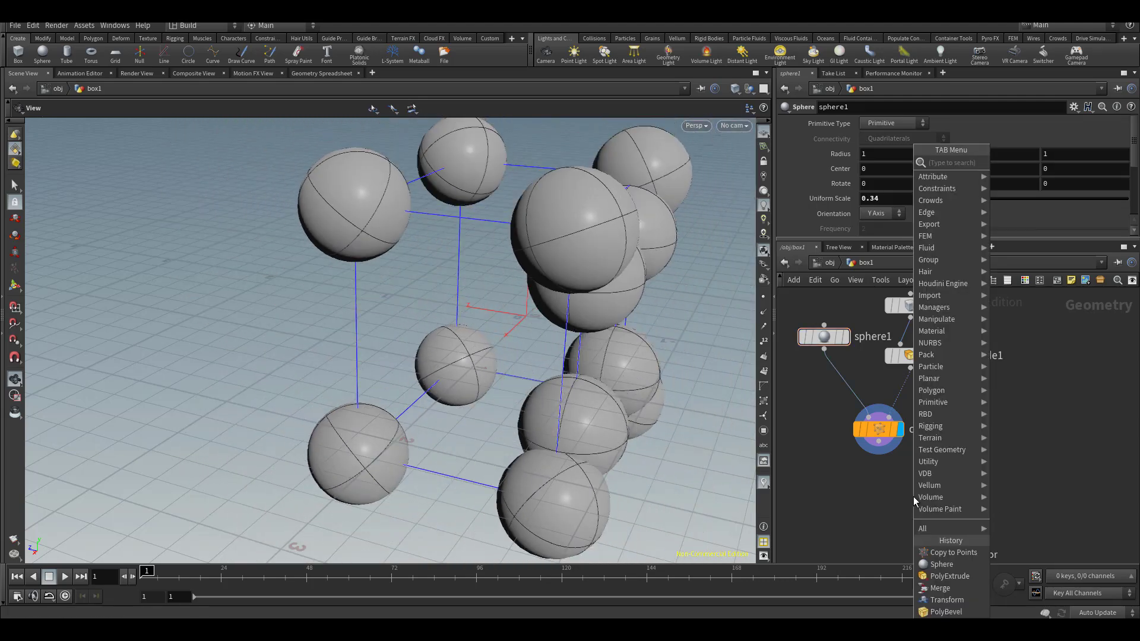
pyautogui.press('Escape')
pyautogui.click(934, 505)
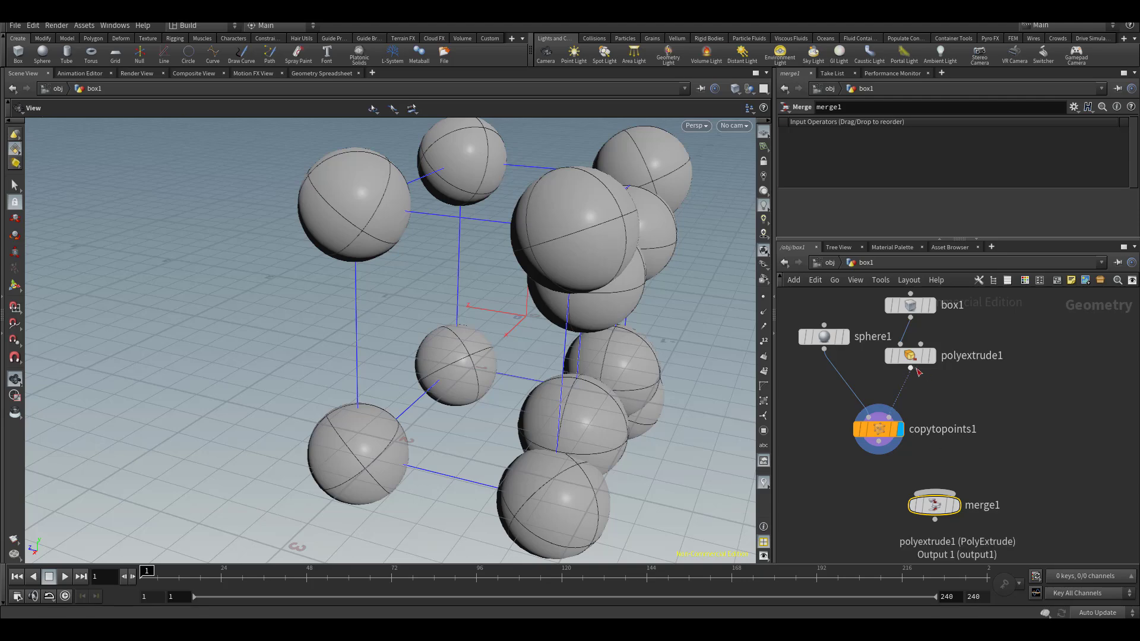
pyautogui.click(910, 369)
pyautogui.click(934, 492)
pyautogui.click(879, 443)
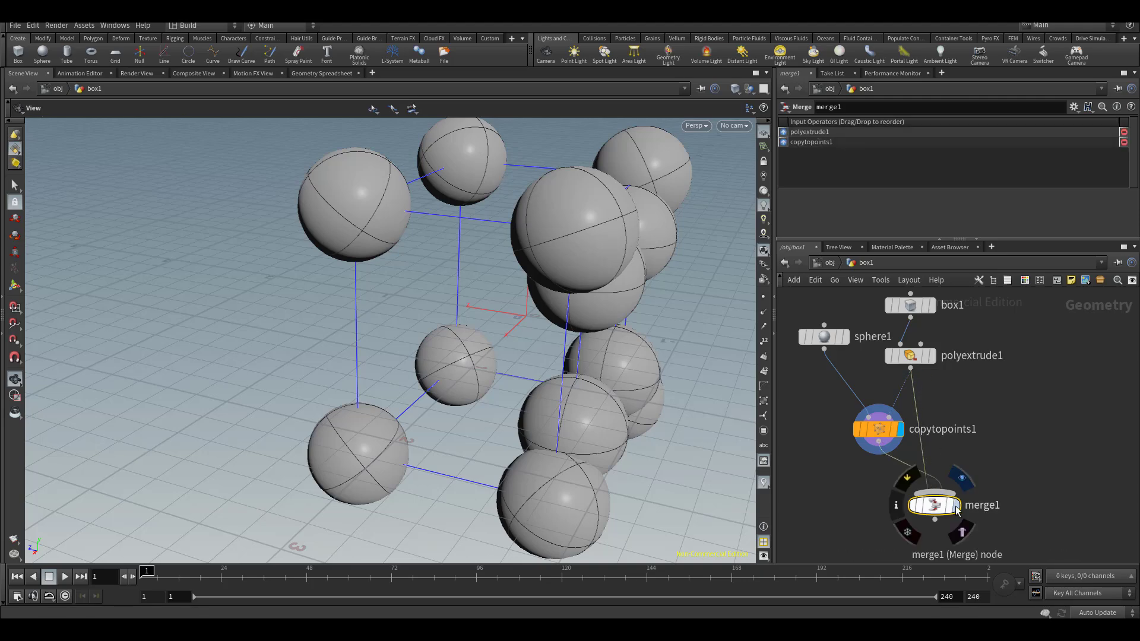
pyautogui.click(935, 494)
pyautogui.moveTo(479, 338); pyautogui.dragTo(544, 363)
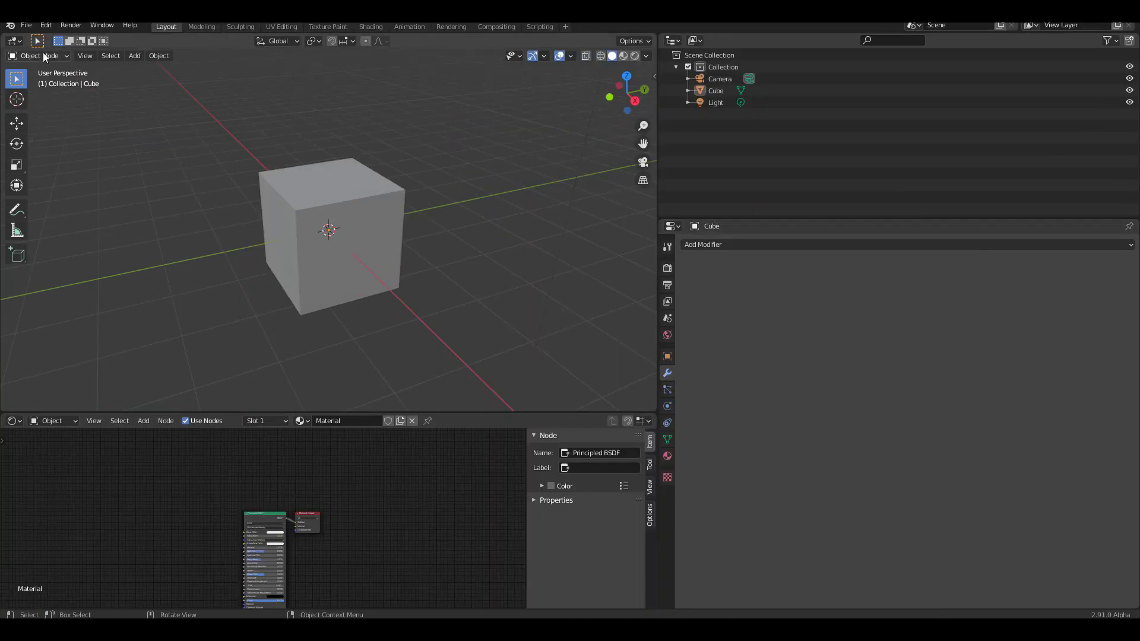
# Switch to Blender 2.91 Alpha, select the default cube and put it in Sculpt Mode.
pyautogui.click(306, 207)
pyautogui.click(54, 56)
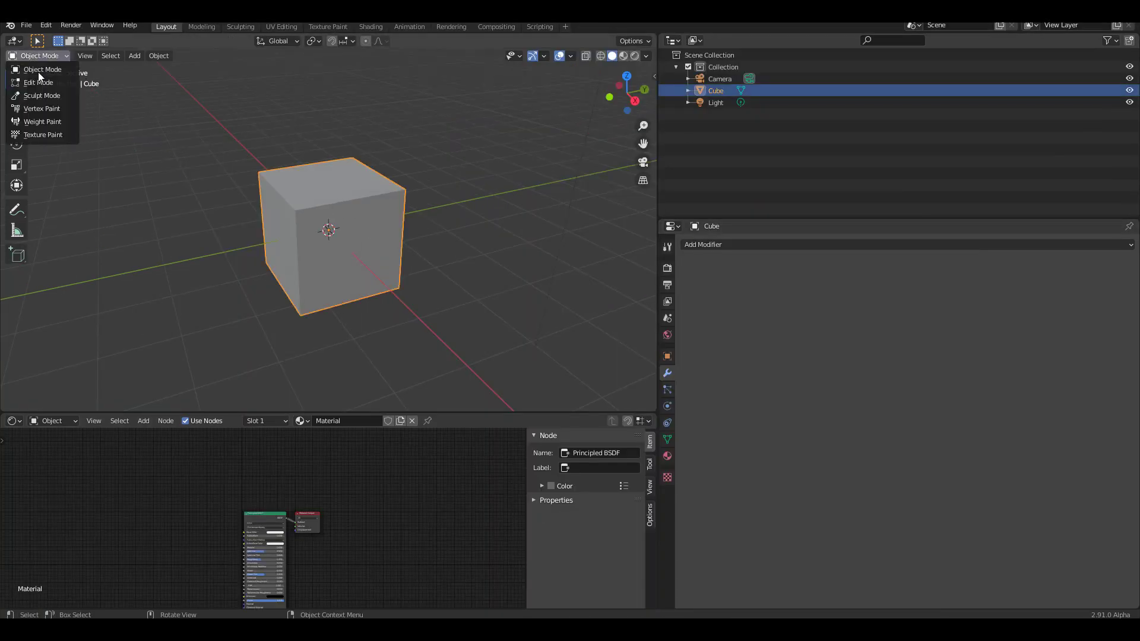
pyautogui.click(44, 94)
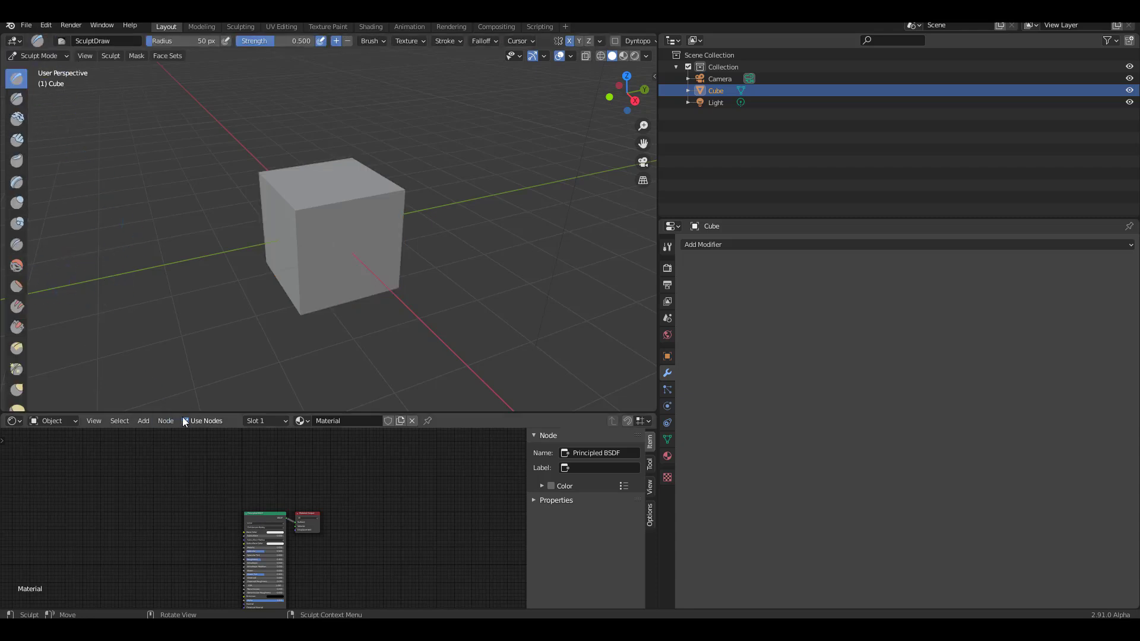
# Enlarge the 3D viewport over the node editor and properties areas, and widen the sculpt toolbar to two columns.
pyautogui.moveTo(191, 414); pyautogui.dragTo(192, 596)
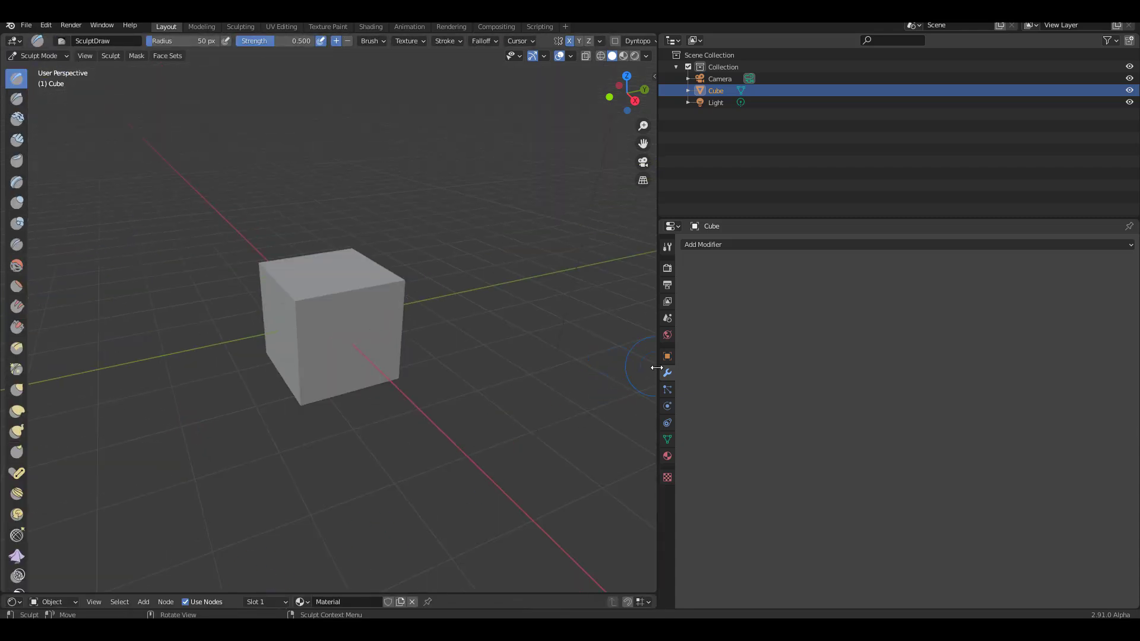
pyautogui.moveTo(658, 368)
pyautogui.mouseDown()
pyautogui.moveTo(1128, 380)
pyautogui.moveTo(917, 389)
pyautogui.mouseUp()
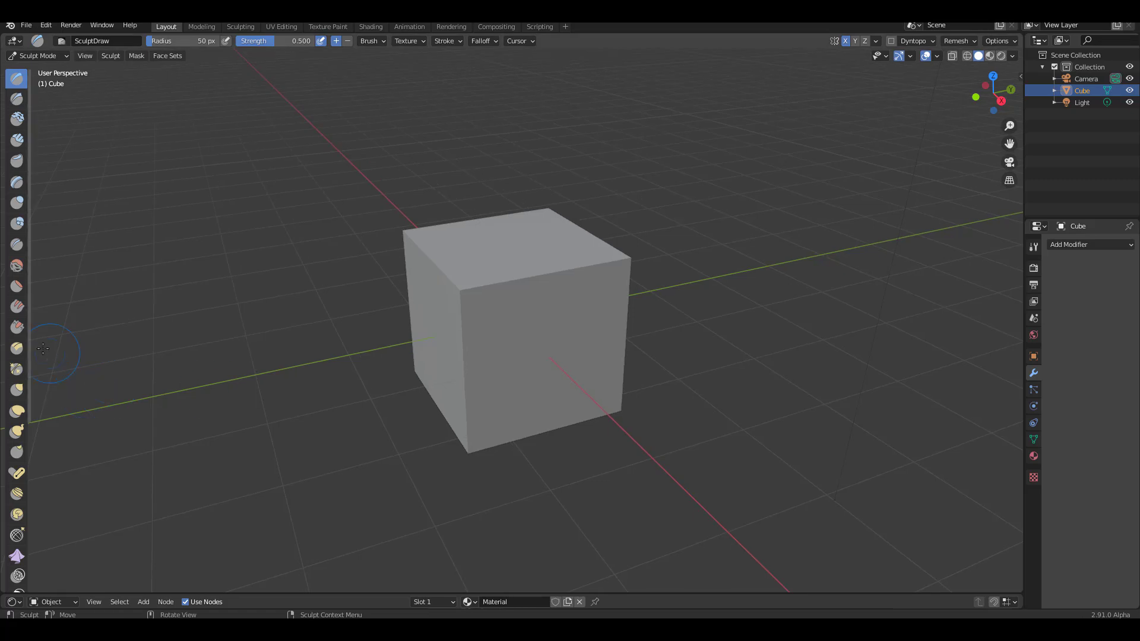
pyautogui.moveTo(28, 349)
pyautogui.mouseDown()
pyautogui.moveTo(64, 349)
pyautogui.moveTo(52, 349)
pyautogui.mouseUp()
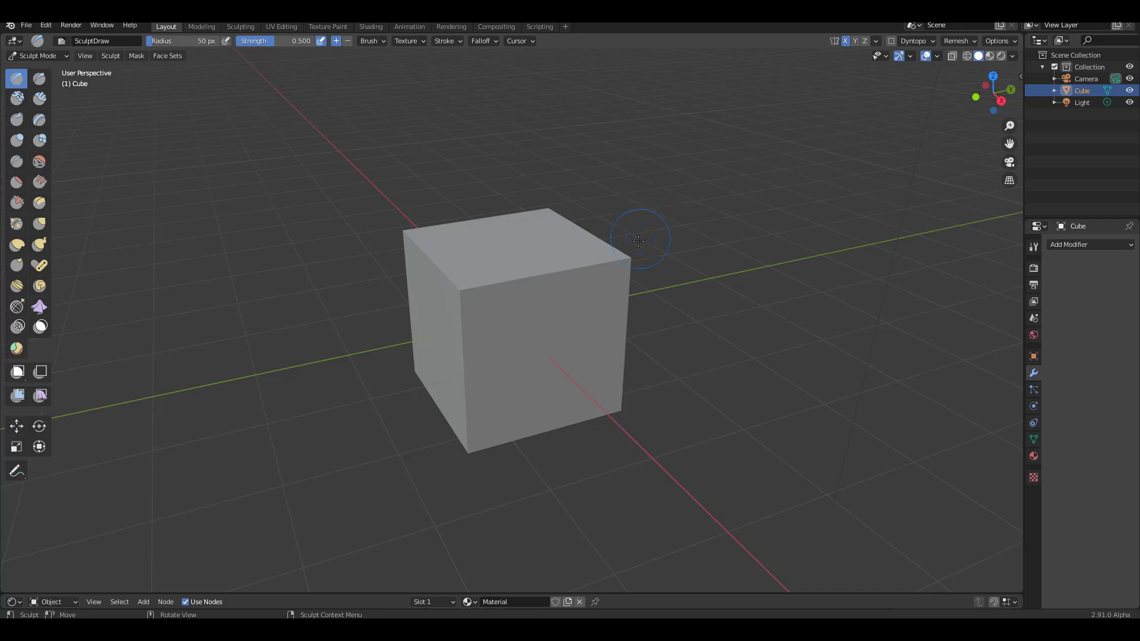
pyautogui.press('b')
pyautogui.press('Escape')
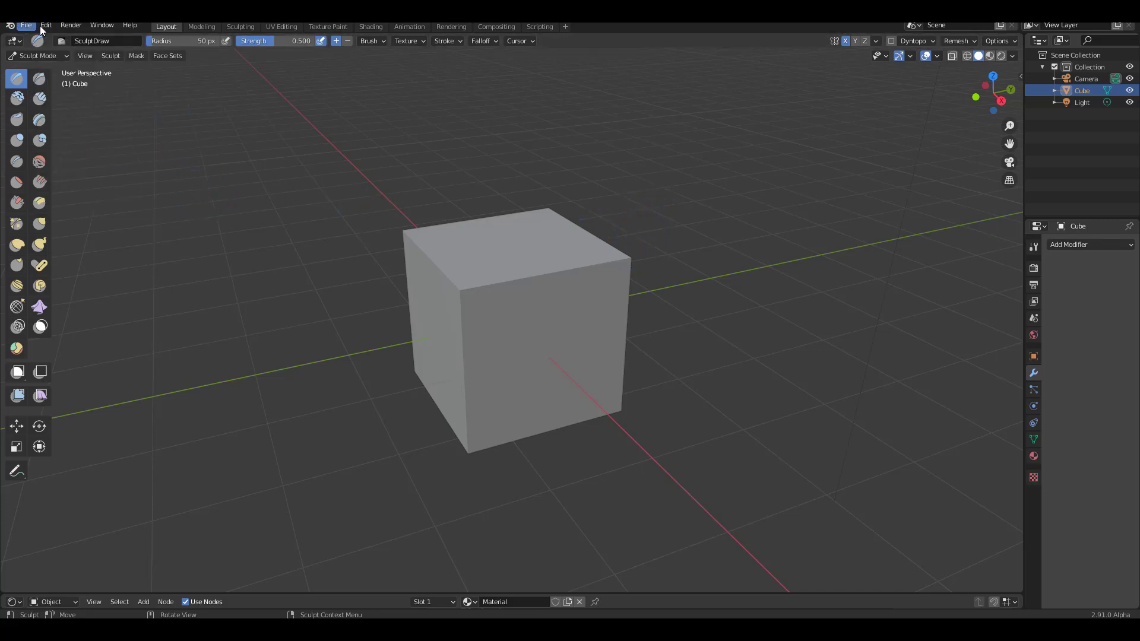
# Enable the experimental Tools with Missing Icons feature in the preferences and close them.
pyautogui.click(45, 25)
pyautogui.click(98, 202)
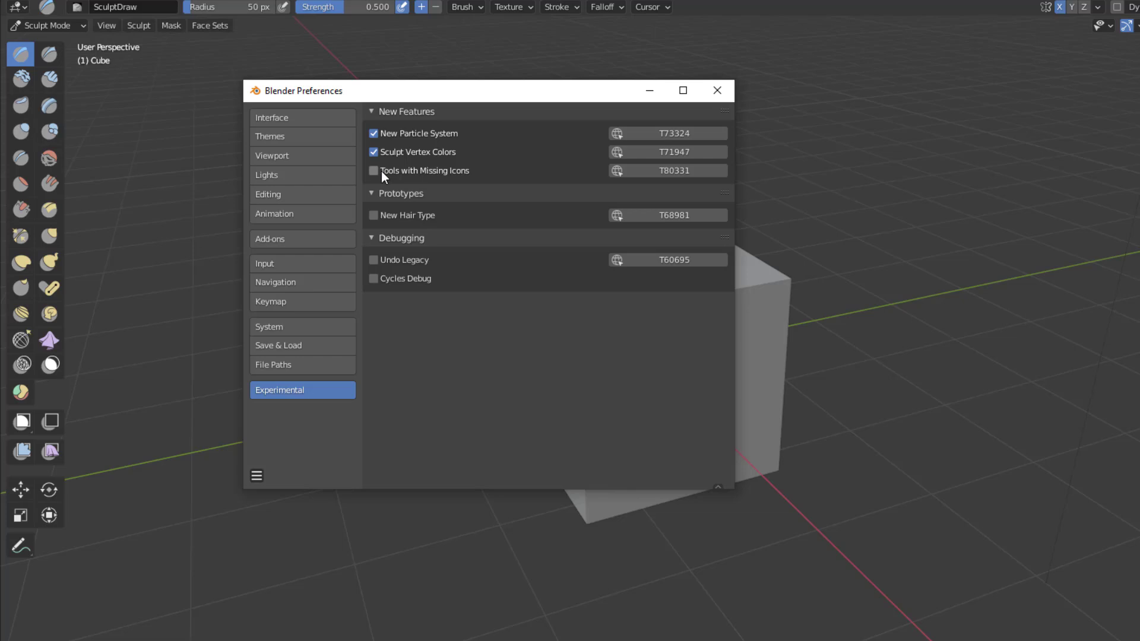
pyautogui.click(375, 171)
pyautogui.click(717, 90)
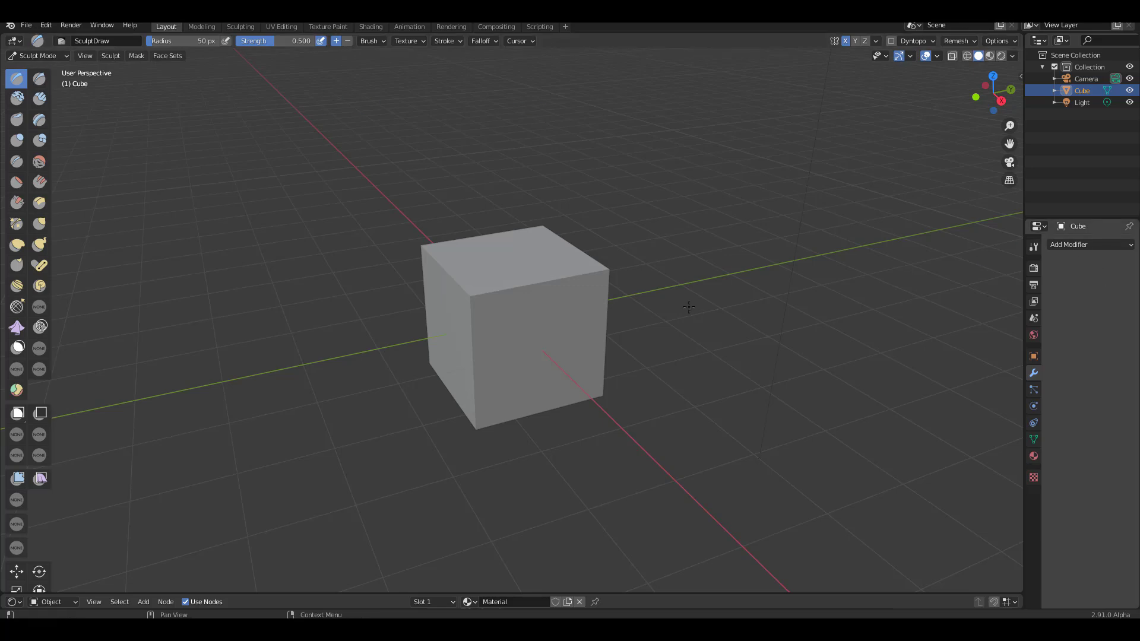
# Return the cube to Object Mode and add a Subdivision Surface modifier with viewport levels set to 4.
pyautogui.click(41, 55)
pyautogui.click(45, 69)
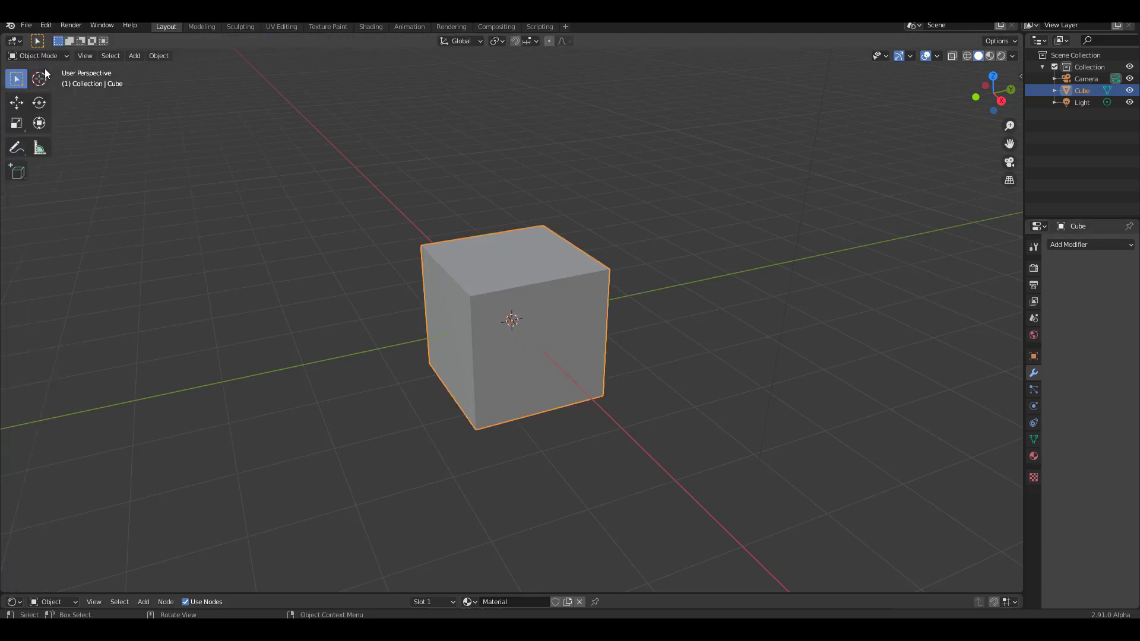
pyautogui.click(1099, 244)
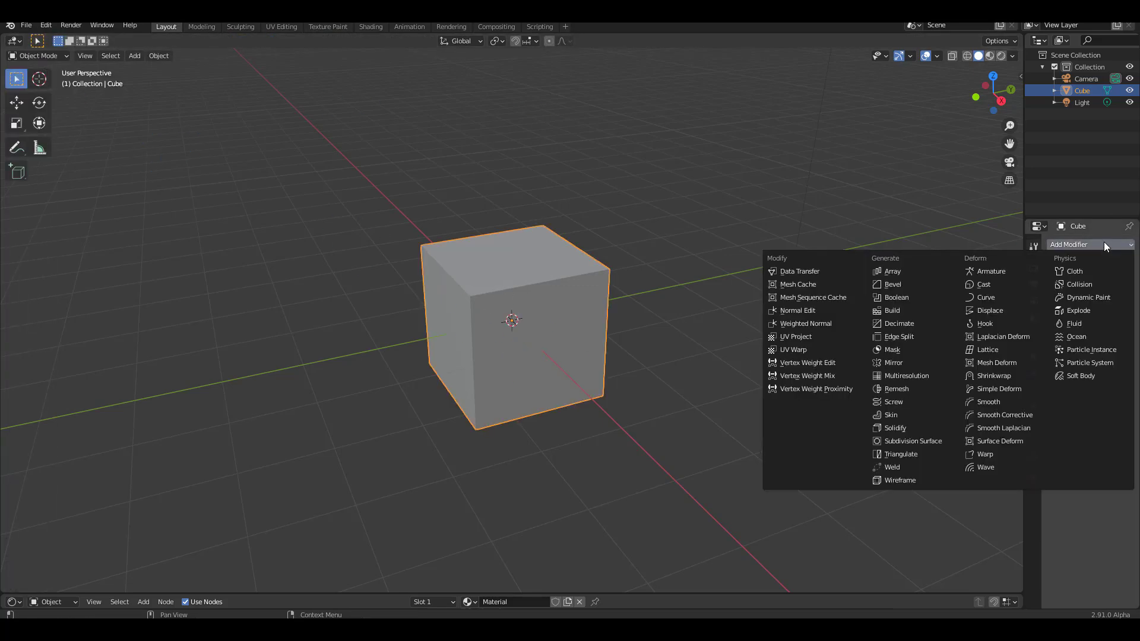
pyautogui.click(938, 440)
pyautogui.click(1099, 297)
pyautogui.write('4')
pyautogui.press('Return')
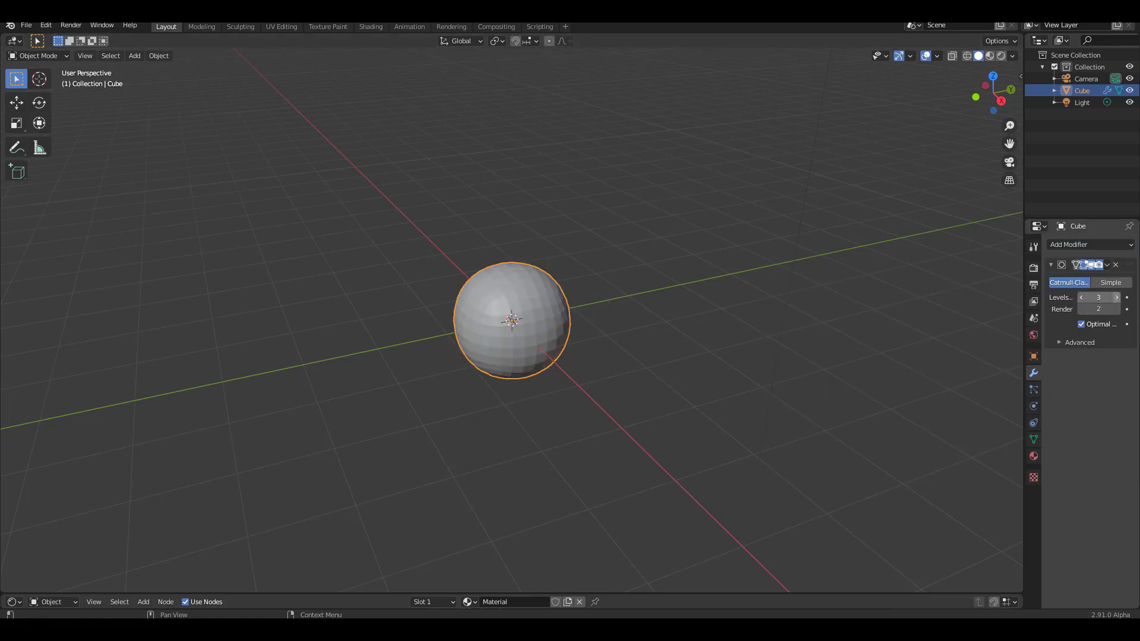
pyautogui.click(1117, 297)
# Apply the Subdivision Surface modifier and put the resulting sphere in Sculpt Mode.
pyautogui.click(1106, 266)
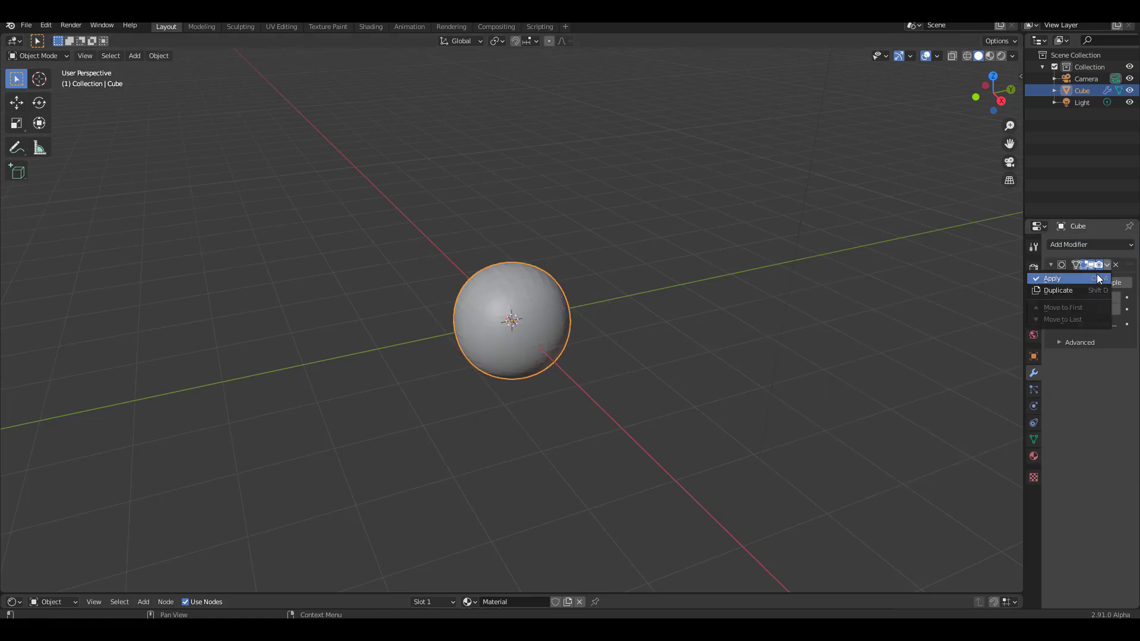
pyautogui.click(1096, 273)
pyautogui.click(418, 185)
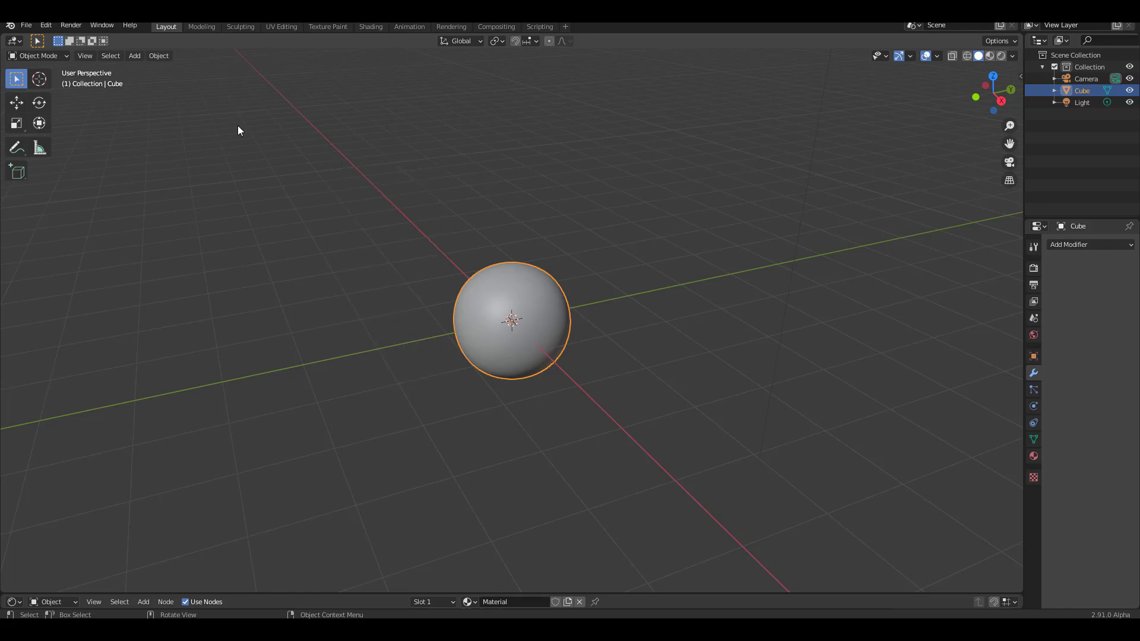
pyautogui.click(33, 55)
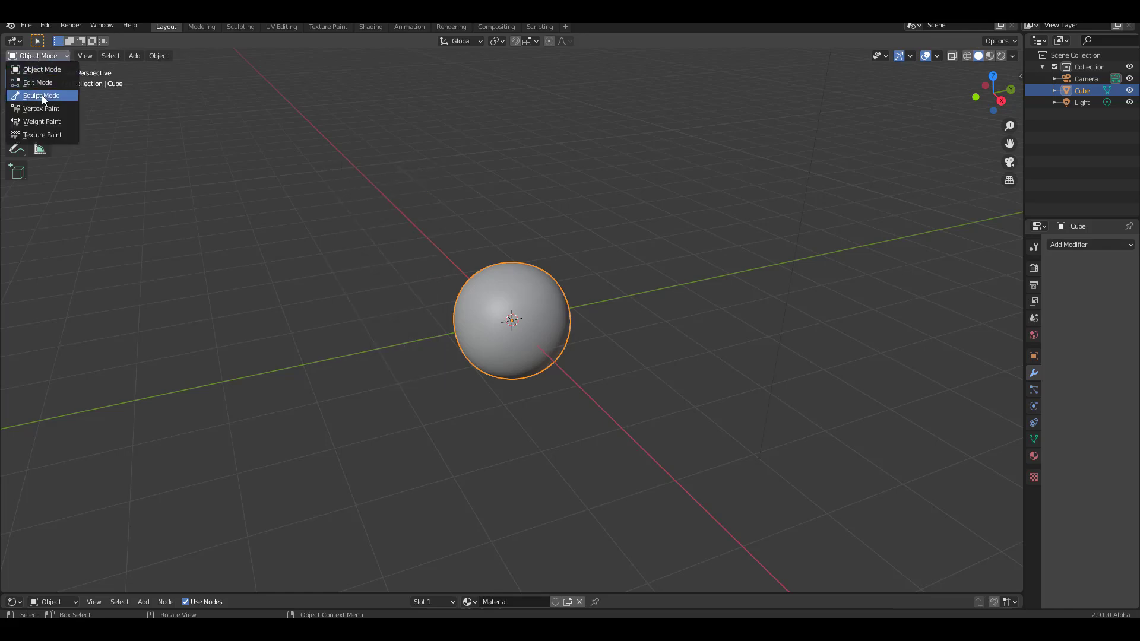
pyautogui.click(41, 95)
# Paint an oval mask patch on the lower front of the sphere with the Mask brush.
pyautogui.scroll(3, 701, 410)
pyautogui.moveTo(701, 409); pyautogui.dragTo(725, 405, button='middle')
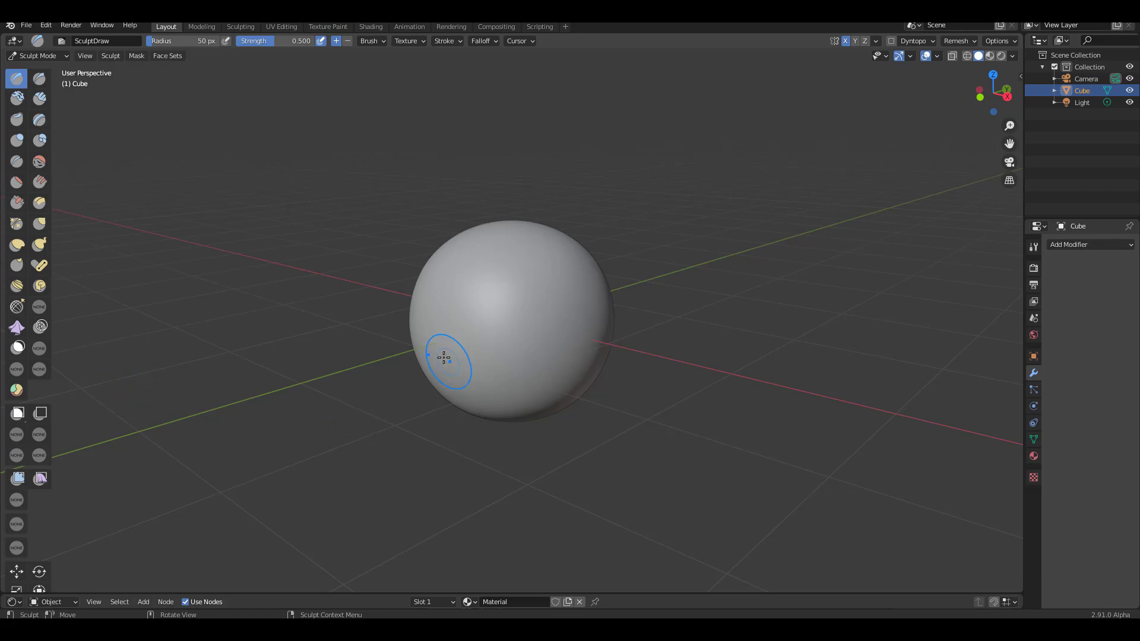
pyautogui.press('m')
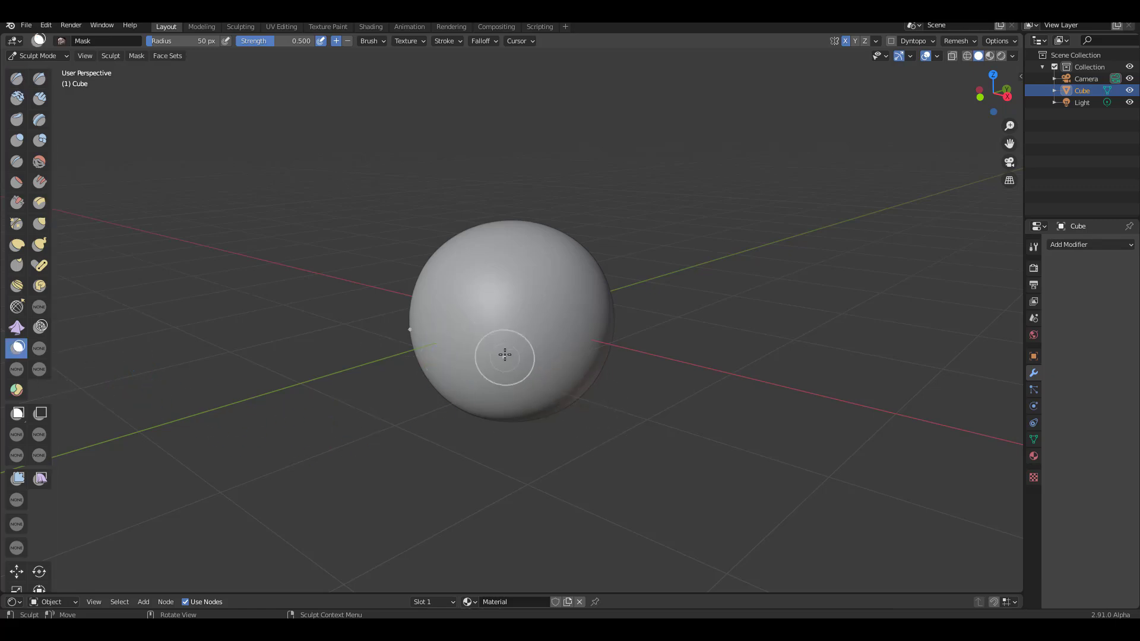
pyautogui.moveTo(505, 354)
pyautogui.mouseDown()
pyautogui.moveTo(455, 348)
pyautogui.moveTo(525, 340)
pyautogui.moveTo(517, 365)
pyautogui.moveTo(474, 344)
pyautogui.moveTo(515, 339)
pyautogui.moveTo(531, 363)
pyautogui.moveTo(484, 346)
pyautogui.mouseUp()
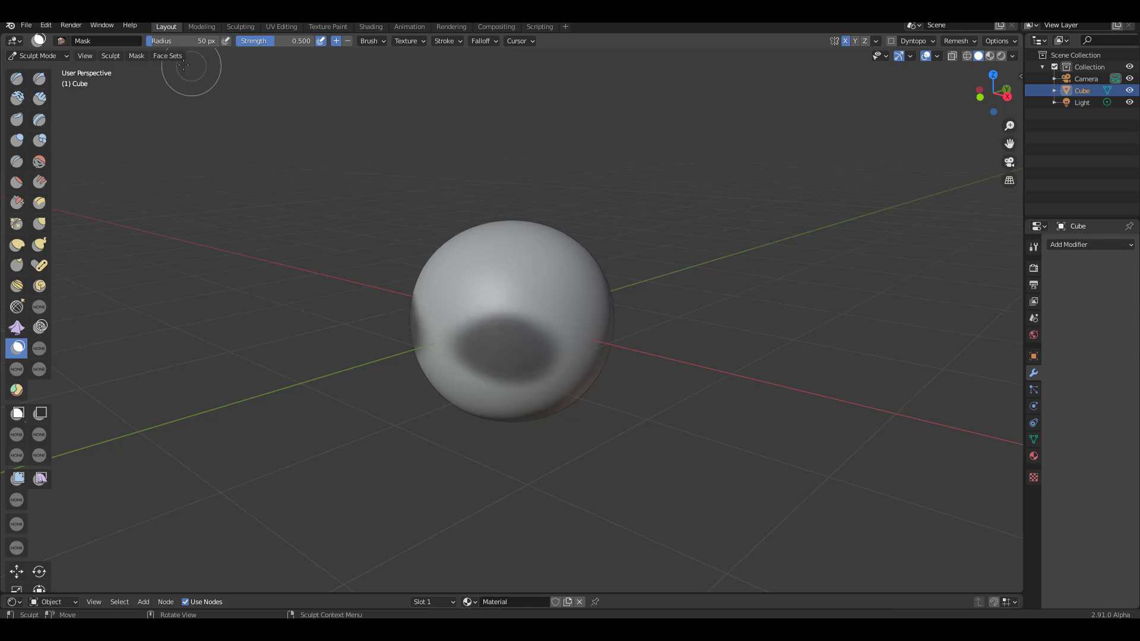
# Create a face set from the masked area and start Extract Face Set.
pyautogui.click(169, 58)
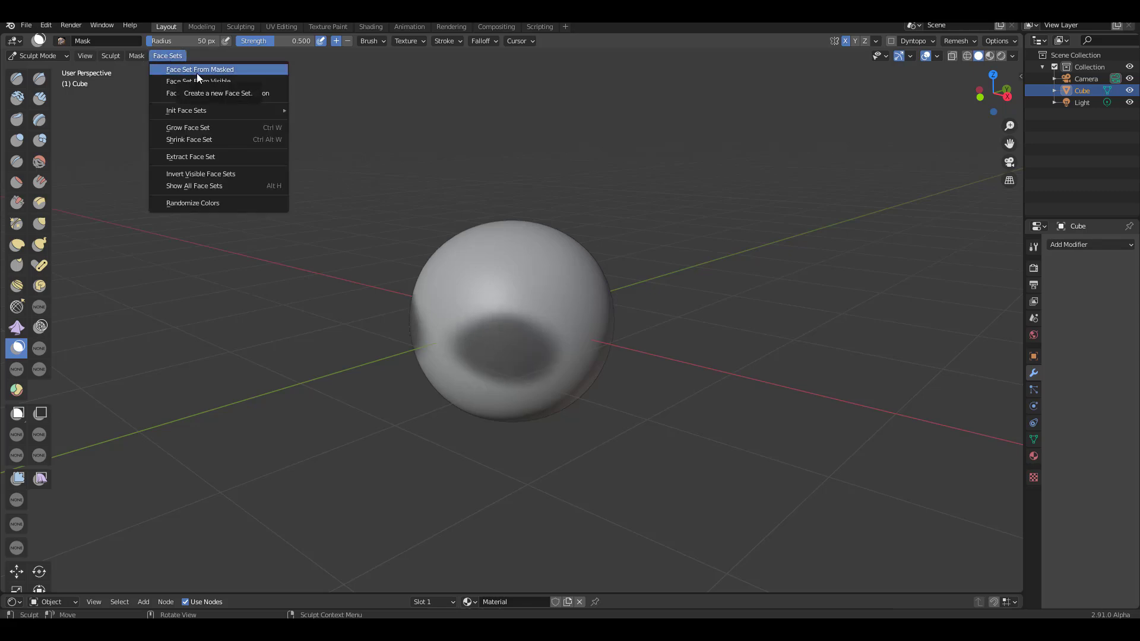
pyautogui.click(180, 70)
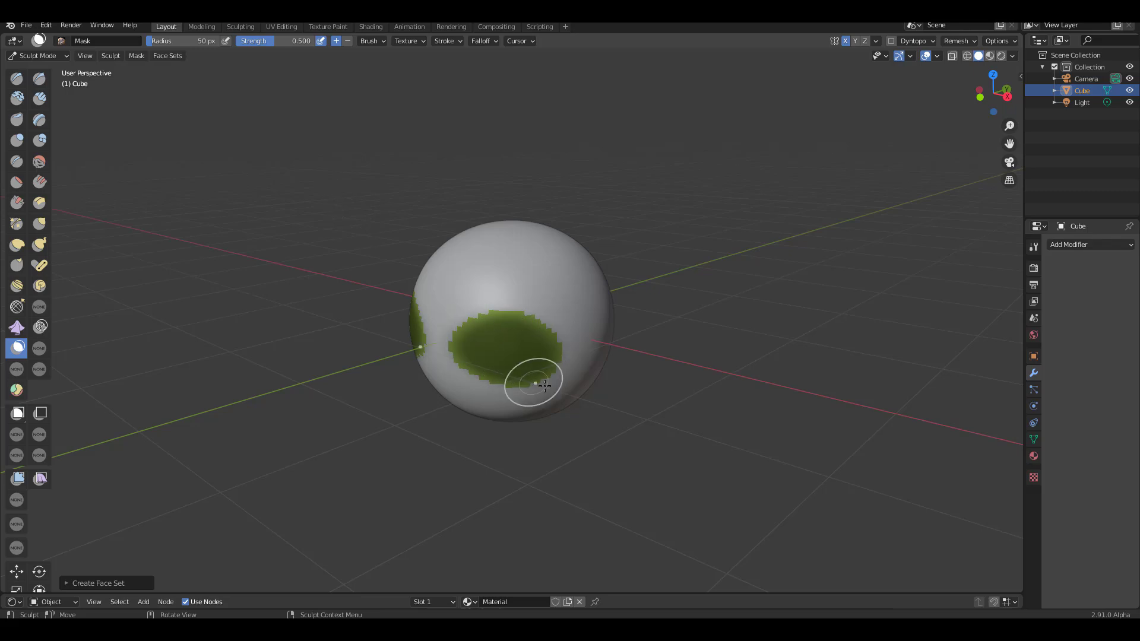
pyautogui.click(167, 59)
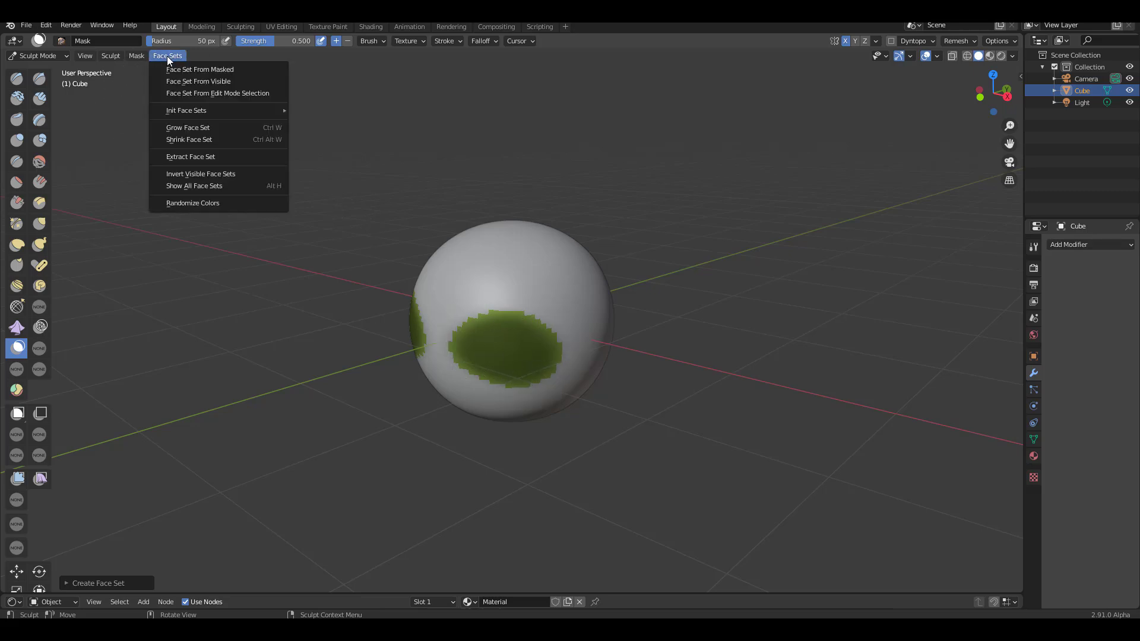
pyautogui.click(194, 158)
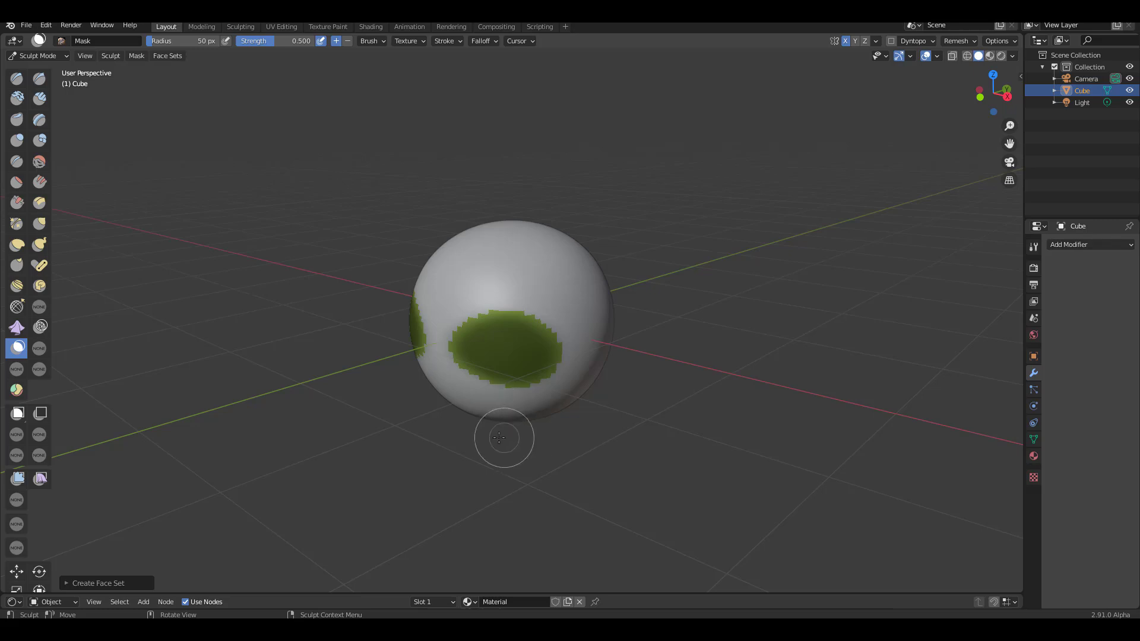
# Clear the mask and smooth the green face set's jagged border using the Mesh Filter set to Relax Face Sets.
pyautogui.click(16, 479)
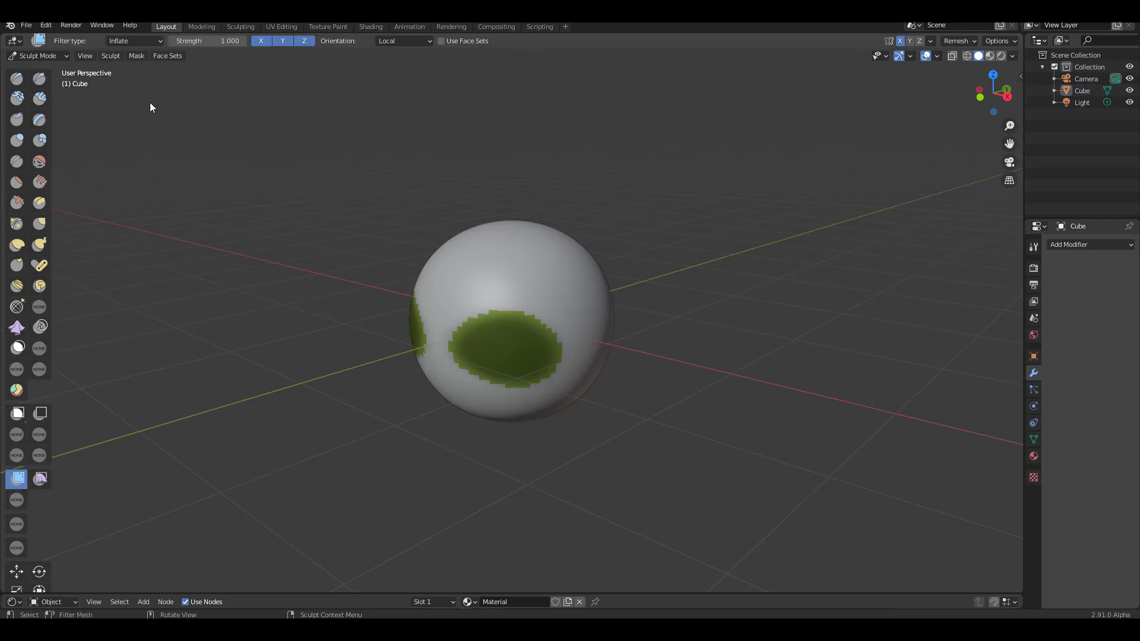
pyautogui.click(151, 42)
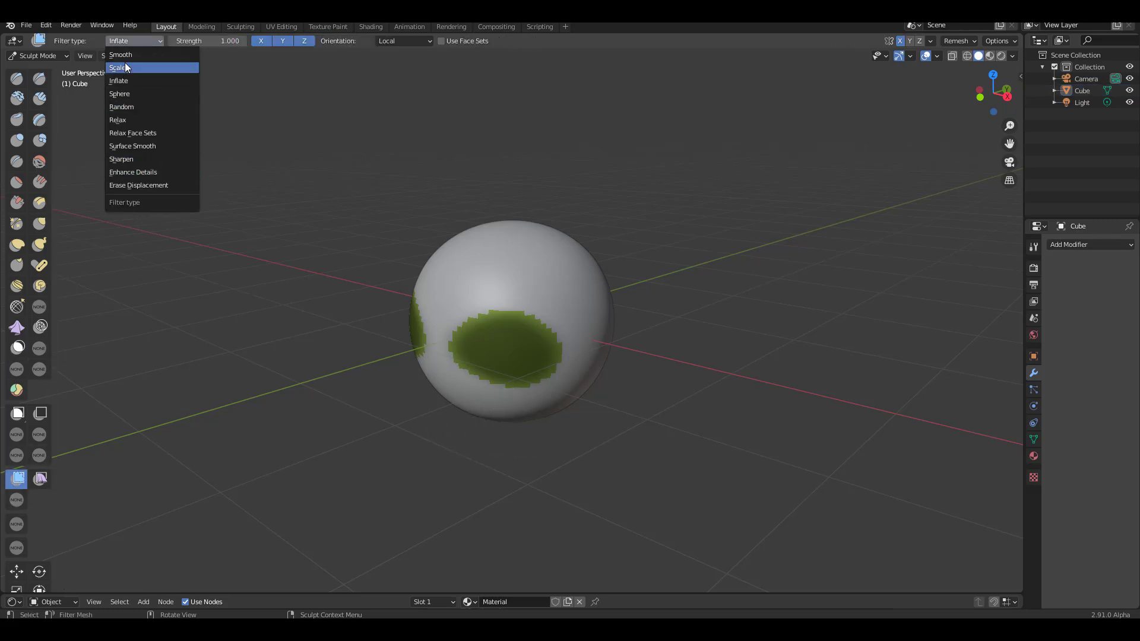
pyautogui.click(129, 134)
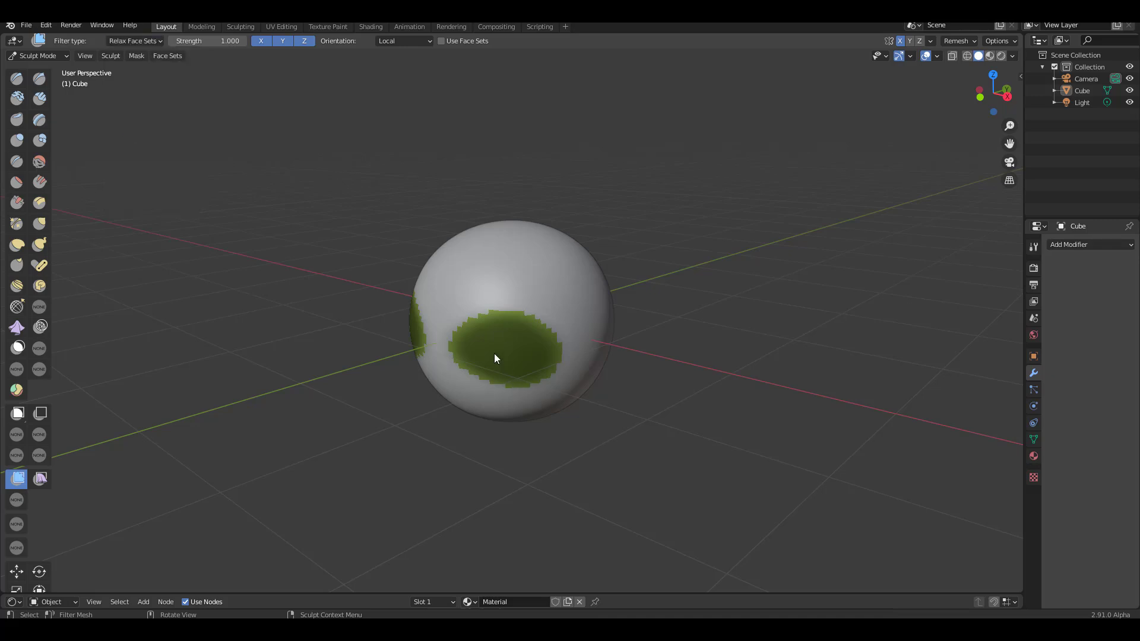
pyautogui.click(148, 57)
pyautogui.click(177, 94)
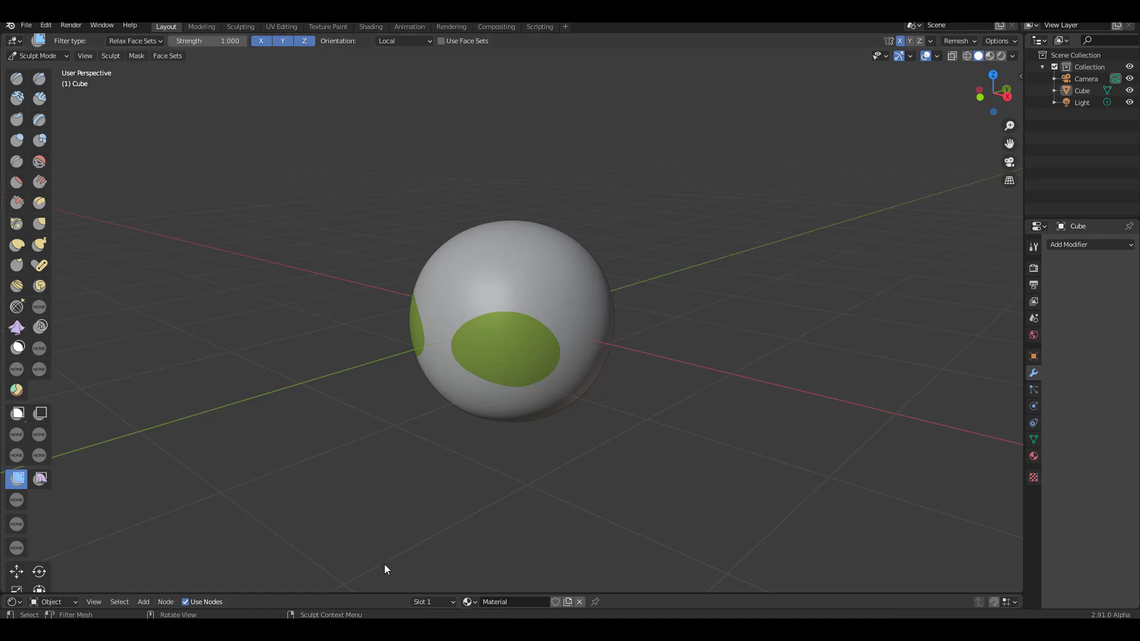
pyautogui.moveTo(385, 565); pyautogui.dragTo(710, 458, button='middle')
pyautogui.scroll(4, 557, 419)
pyautogui.moveTo(558, 420); pyautogui.dragTo(624, 415, button='middle')
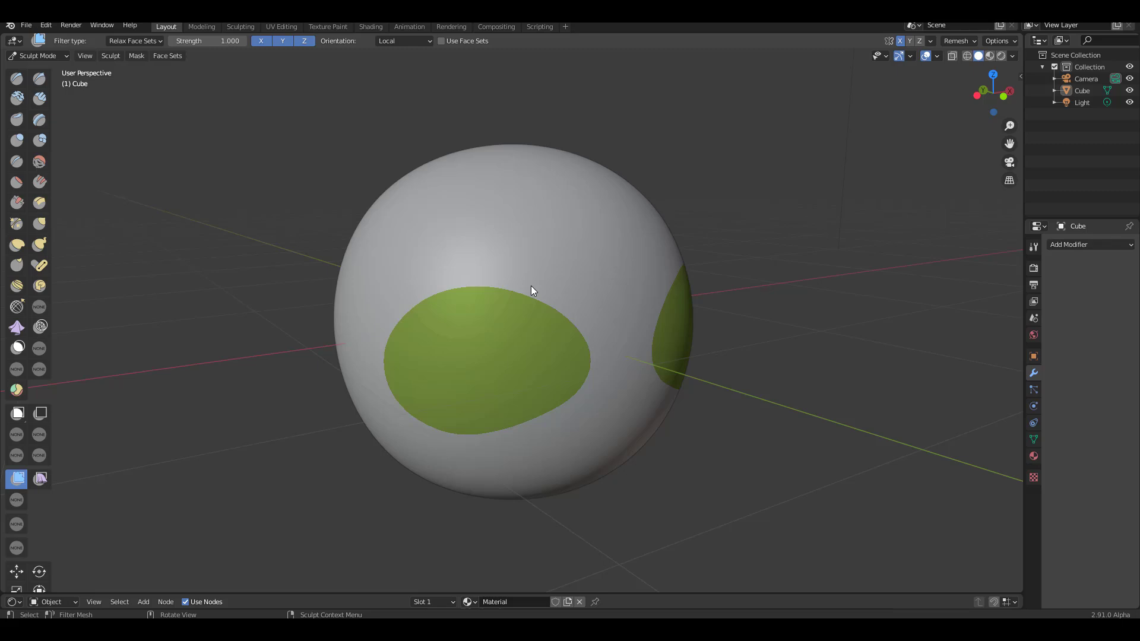
pyautogui.moveTo(303, 293); pyautogui.dragTo(392, 288, button='middle')
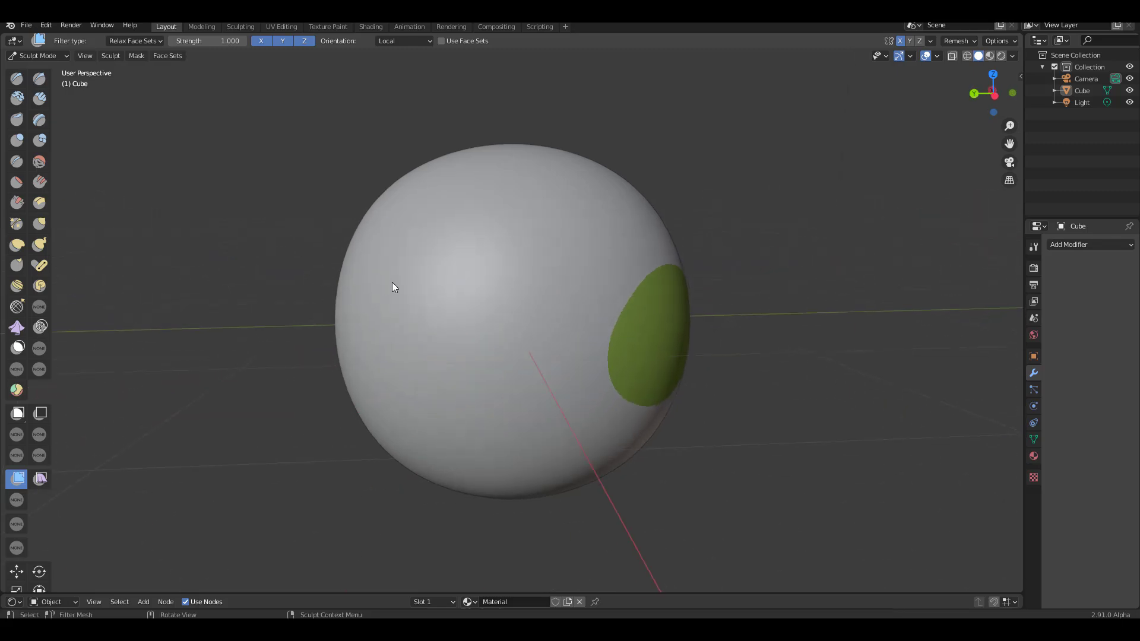
# Create a face set covering the unpainted far side of the sphere with Box Face Set.
pyautogui.click(15, 438)
pyautogui.moveTo(286, 179); pyautogui.dragTo(422, 492)
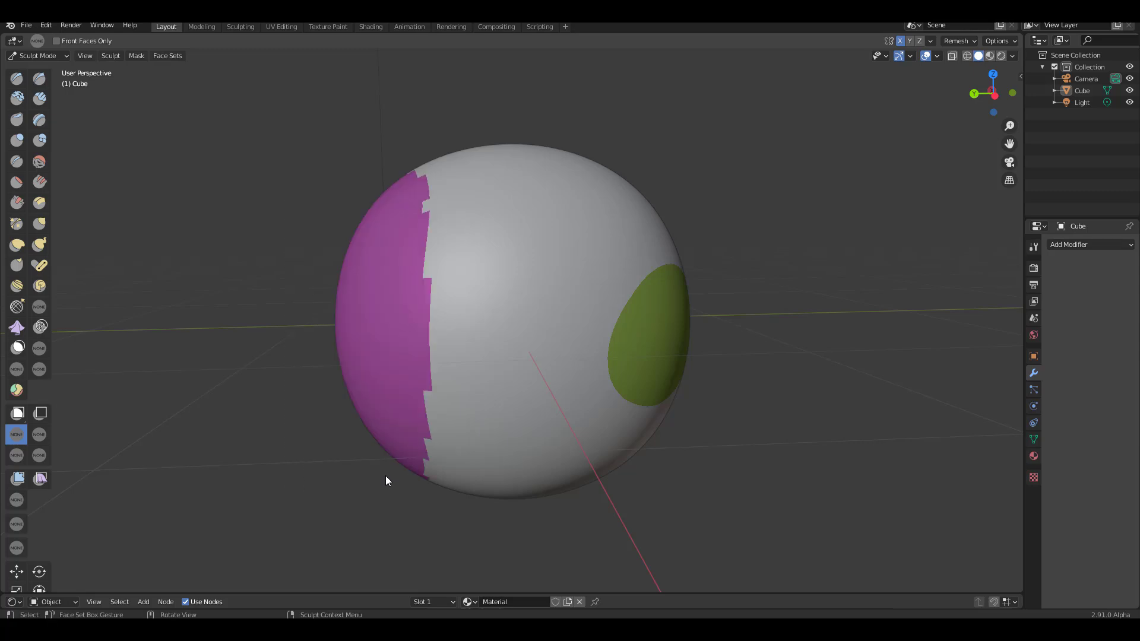
pyautogui.moveTo(386, 476)
pyautogui.mouseDown(button='middle')
pyautogui.moveTo(407, 406)
pyautogui.moveTo(237, 416)
pyautogui.mouseUp(button='middle')
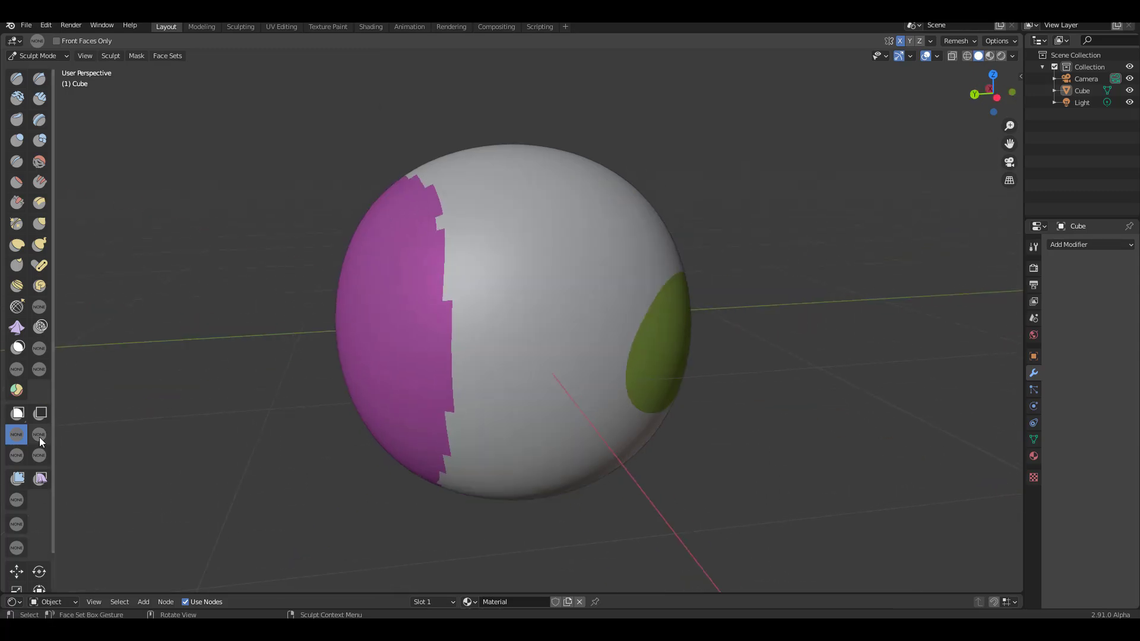
# Create another face set over the sphere's upper area with Lasso Face Set, overlapping part of the green patch.
pyautogui.click(39, 436)
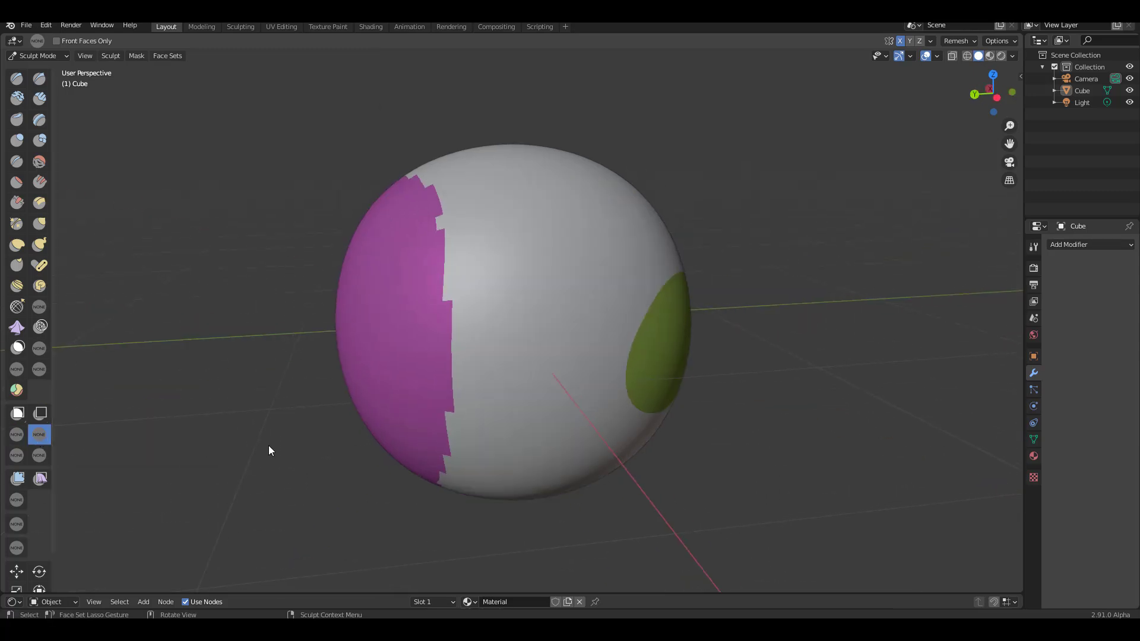
pyautogui.moveTo(482, 109)
pyautogui.mouseDown()
pyautogui.moveTo(622, 283)
pyautogui.moveTo(689, 48)
pyautogui.mouseUp()
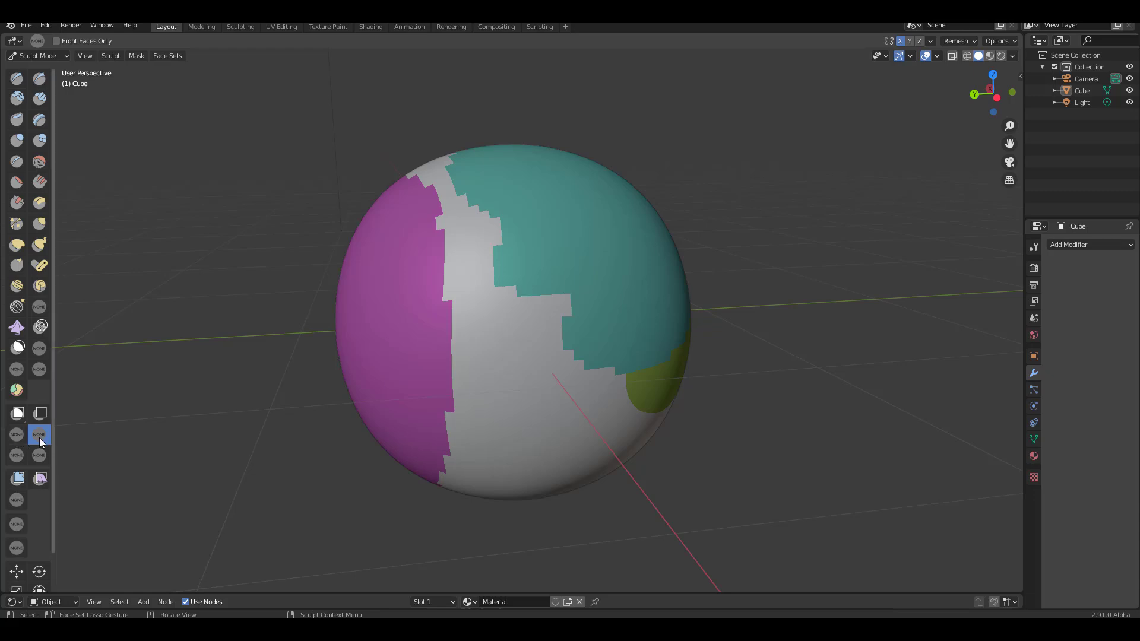
# Activate the Draw Face Sets brush and show its tool settings in a widened properties area.
pyautogui.click(18, 389)
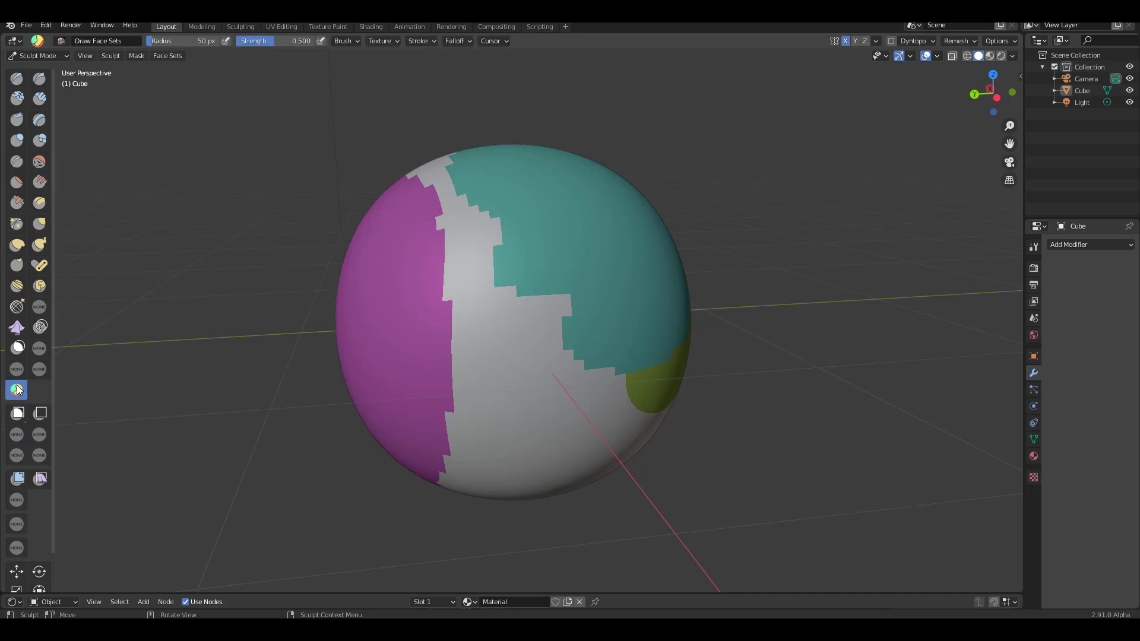
pyautogui.click(1034, 246)
pyautogui.moveTo(1024, 266); pyautogui.dragTo(861, 266)
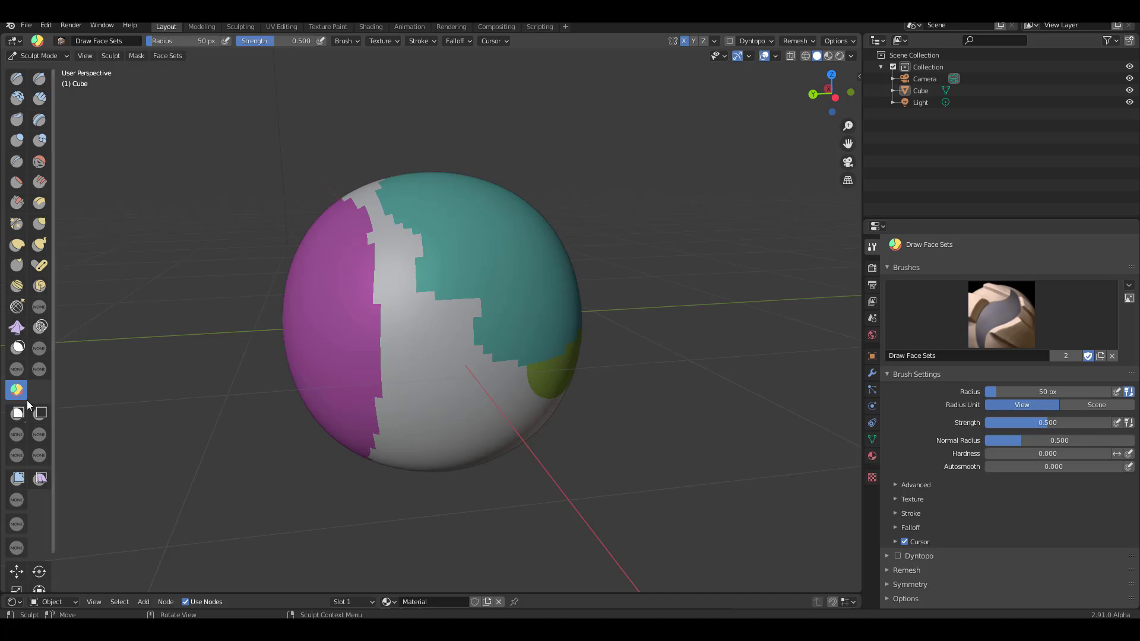
# Cut away most of the sphere's magenta side with Box Trim.
pyautogui.click(17, 456)
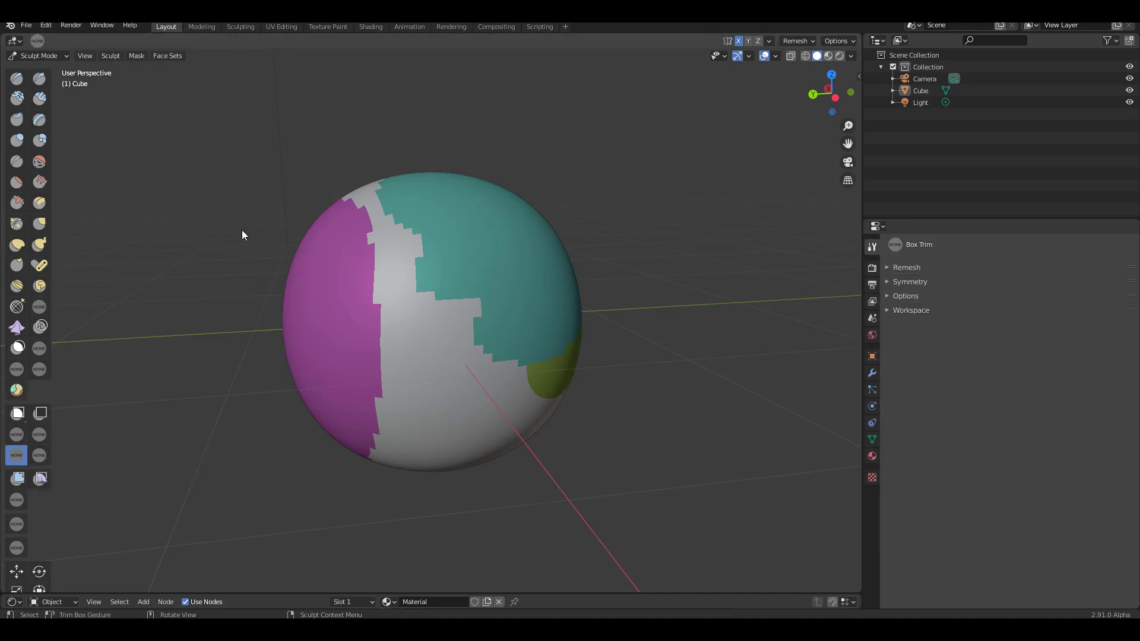
pyautogui.moveTo(242, 234); pyautogui.dragTo(358, 481)
pyautogui.moveTo(266, 445); pyautogui.dragTo(270, 428)
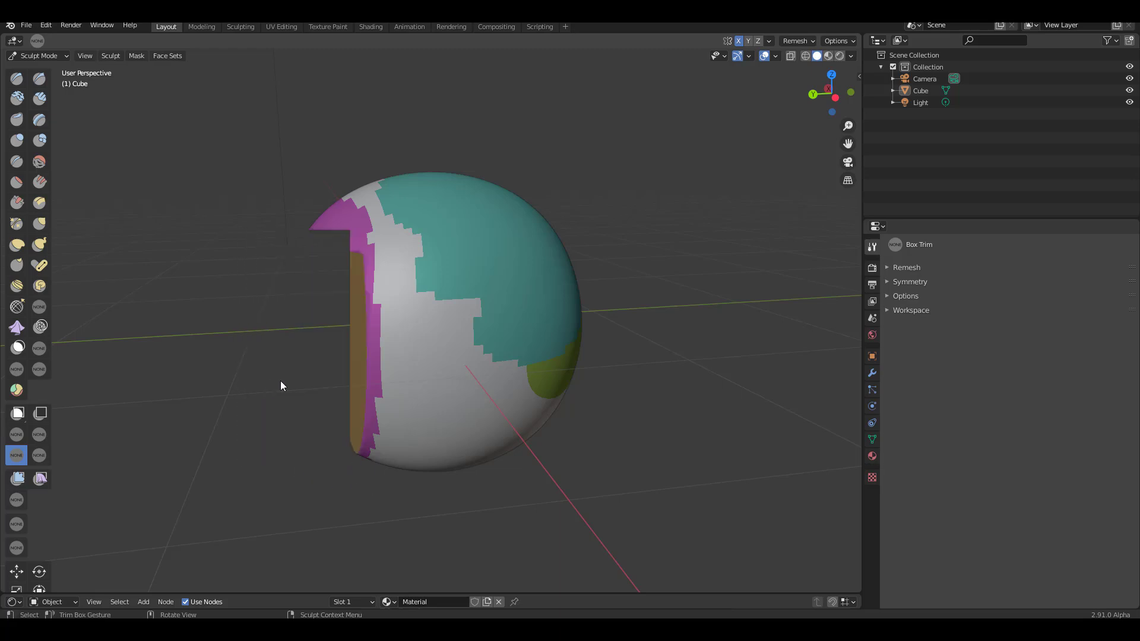
pyautogui.moveTo(285, 436); pyautogui.dragTo(309, 420, button='middle')
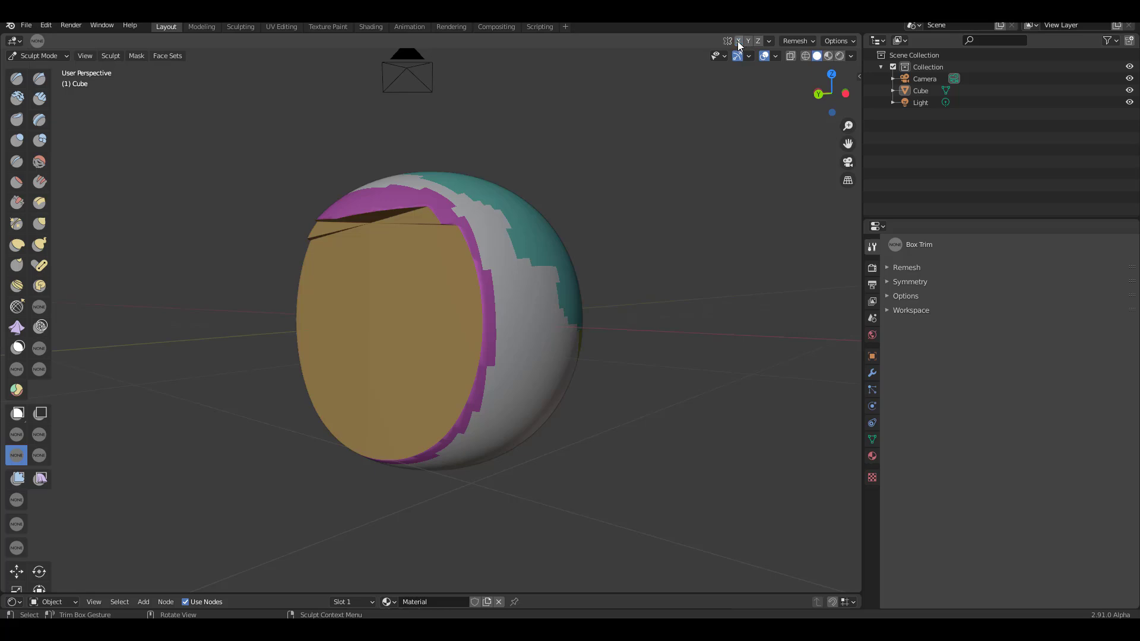
# Turn off X symmetry and slice off the side of the sphere opposite the first cut with Box Trim.
pyautogui.moveTo(588, 368); pyautogui.dragTo(685, 321, button='middle')
pyautogui.moveTo(668, 132); pyautogui.dragTo(502, 469)
pyautogui.moveTo(710, 422); pyautogui.dragTo(650, 430, button='middle')
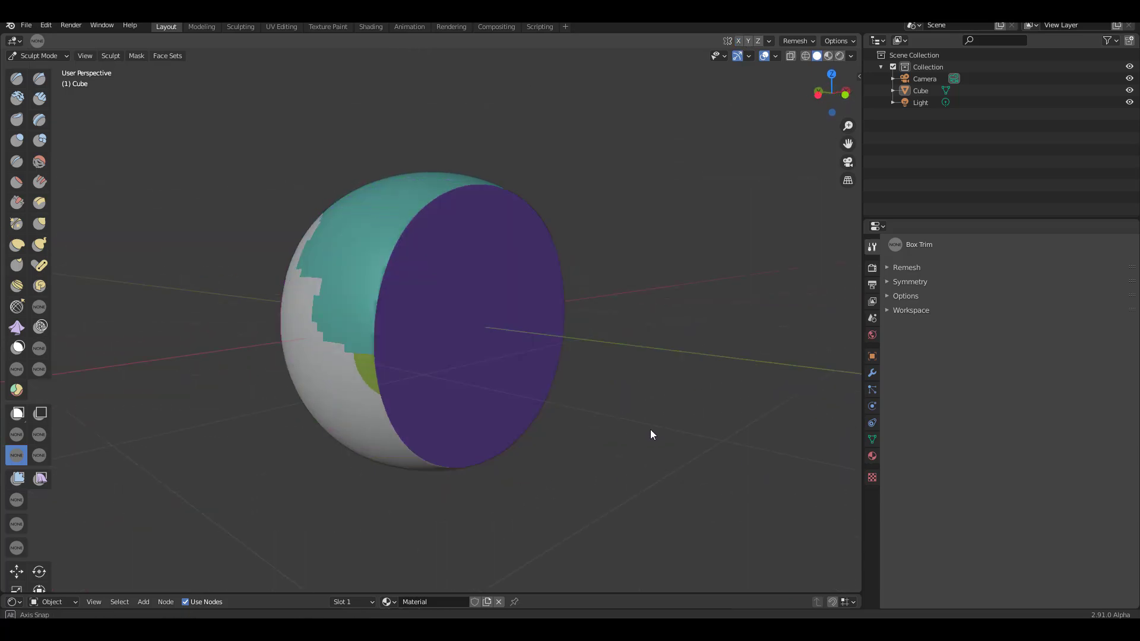
# Cut a curved band through the middle of the trimmed sphere with Lasso Trim, separating it into upper and lower pieces.
pyautogui.click(39, 456)
pyautogui.moveTo(239, 446); pyautogui.dragTo(428, 439, button='middle')
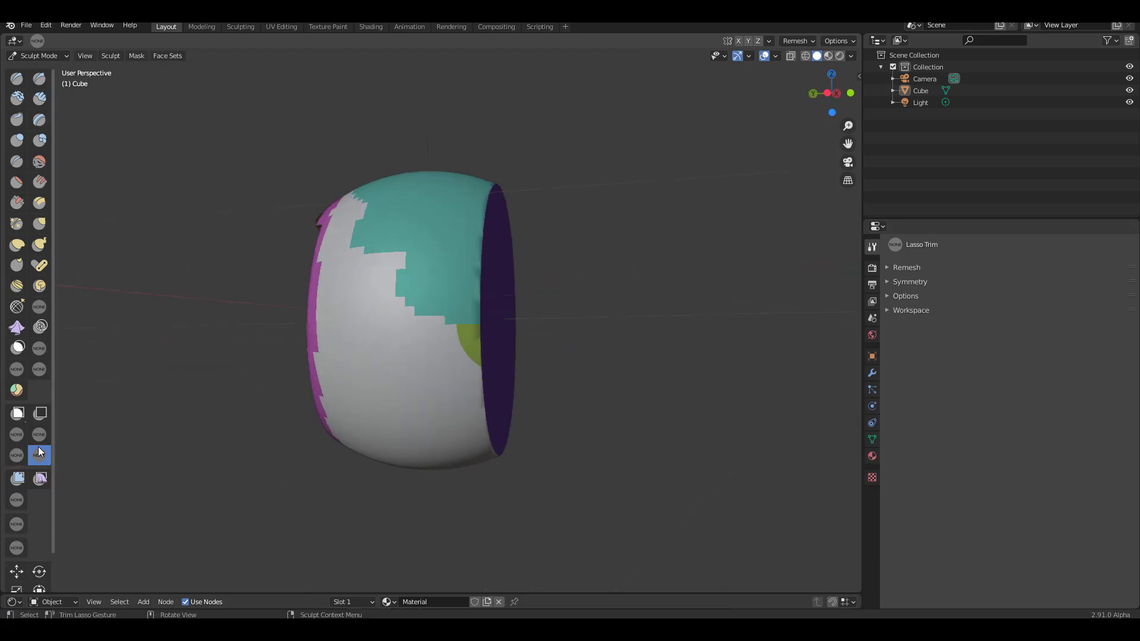
pyautogui.moveTo(263, 101)
pyautogui.mouseDown()
pyautogui.moveTo(450, 214)
pyautogui.moveTo(598, 273)
pyautogui.moveTo(493, 366)
pyautogui.moveTo(261, 153)
pyautogui.mouseUp()
pyautogui.moveTo(513, 229); pyautogui.dragTo(514, 229)
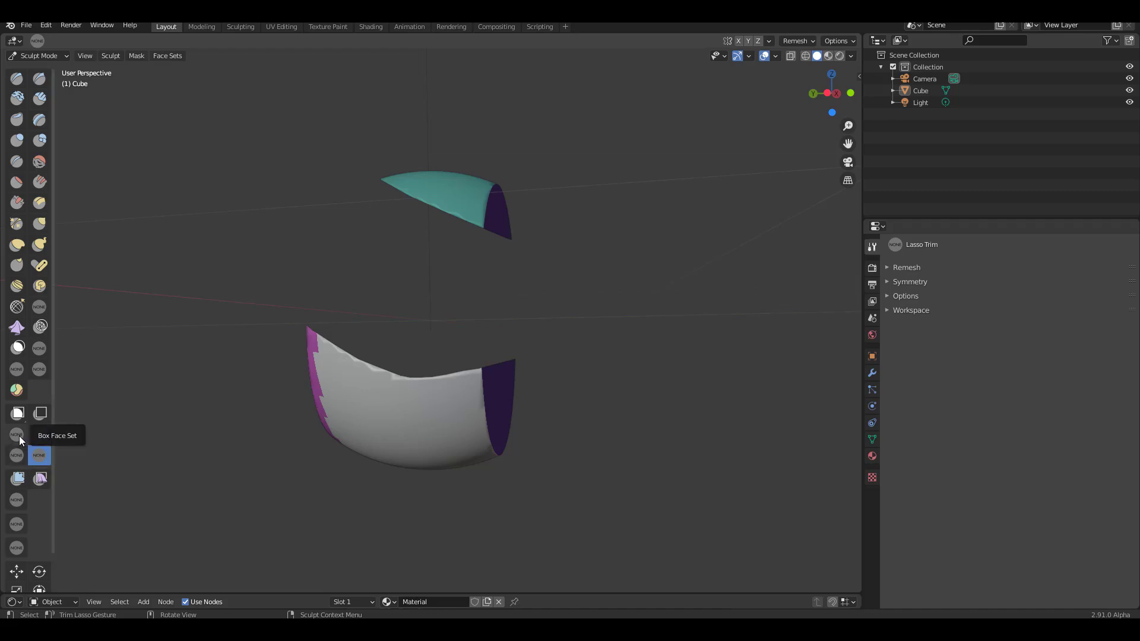
pyautogui.moveTo(378, 438); pyautogui.dragTo(741, 340, button='middle')
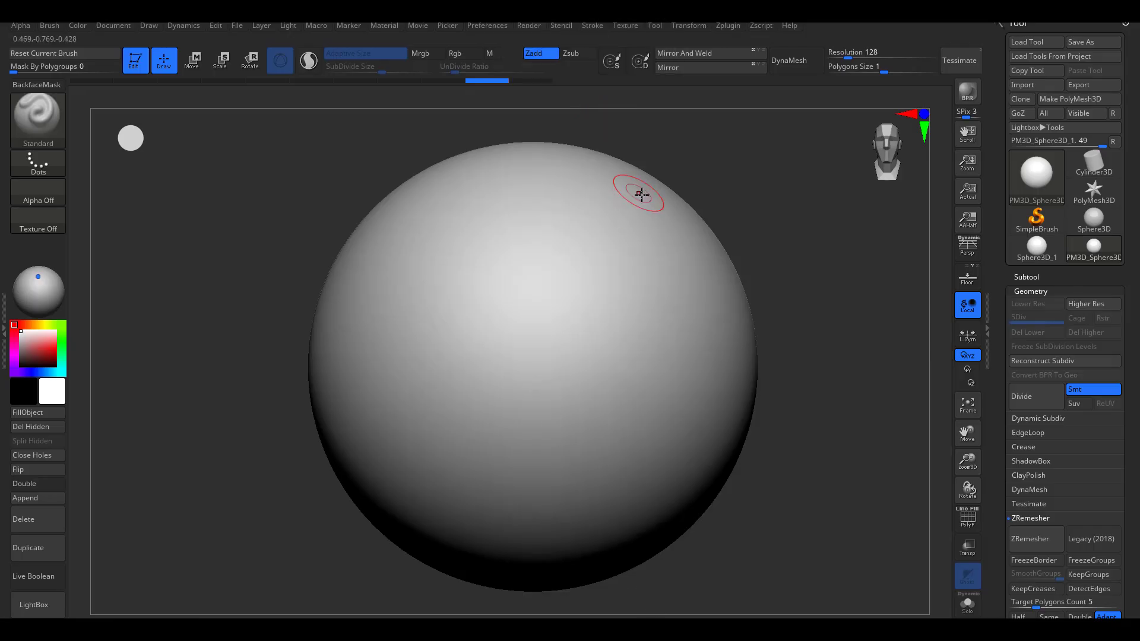
# Switch to ZBrush, pick the TrimRect brush and cut off the right side of the sphere.
pyautogui.hotkey('ctrl', 'shift')
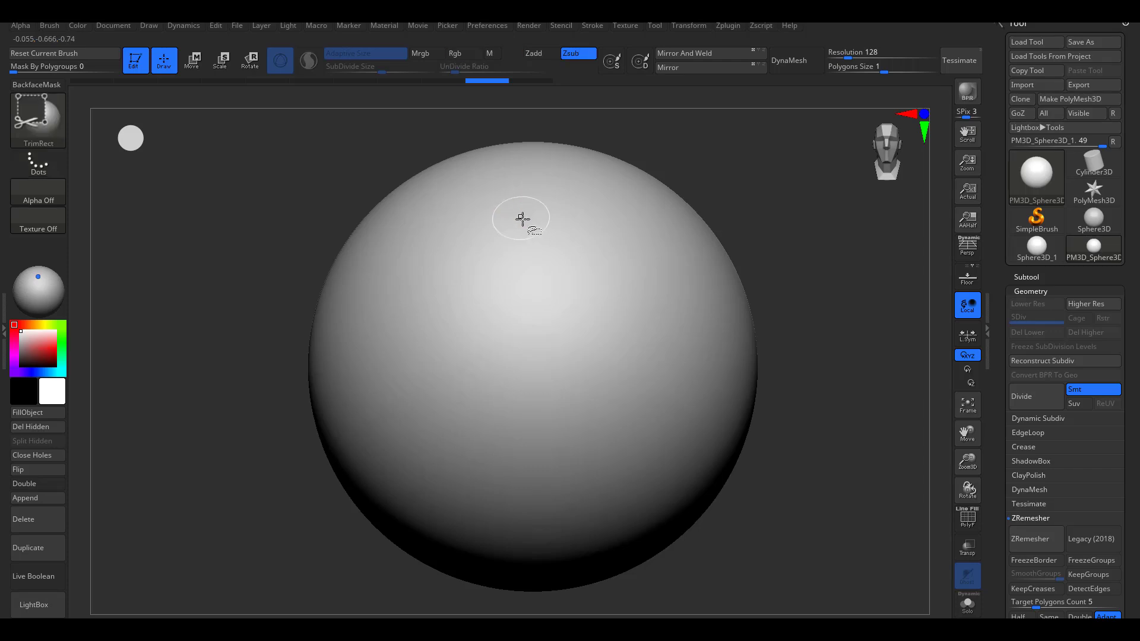
pyautogui.click(45, 127)
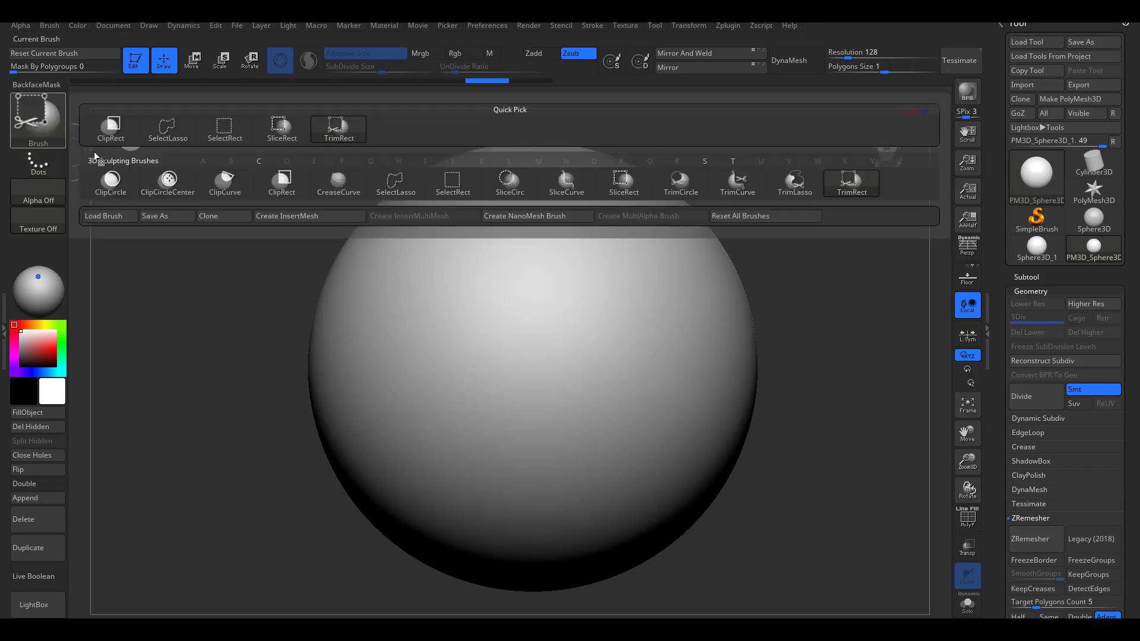
pyautogui.click(852, 190)
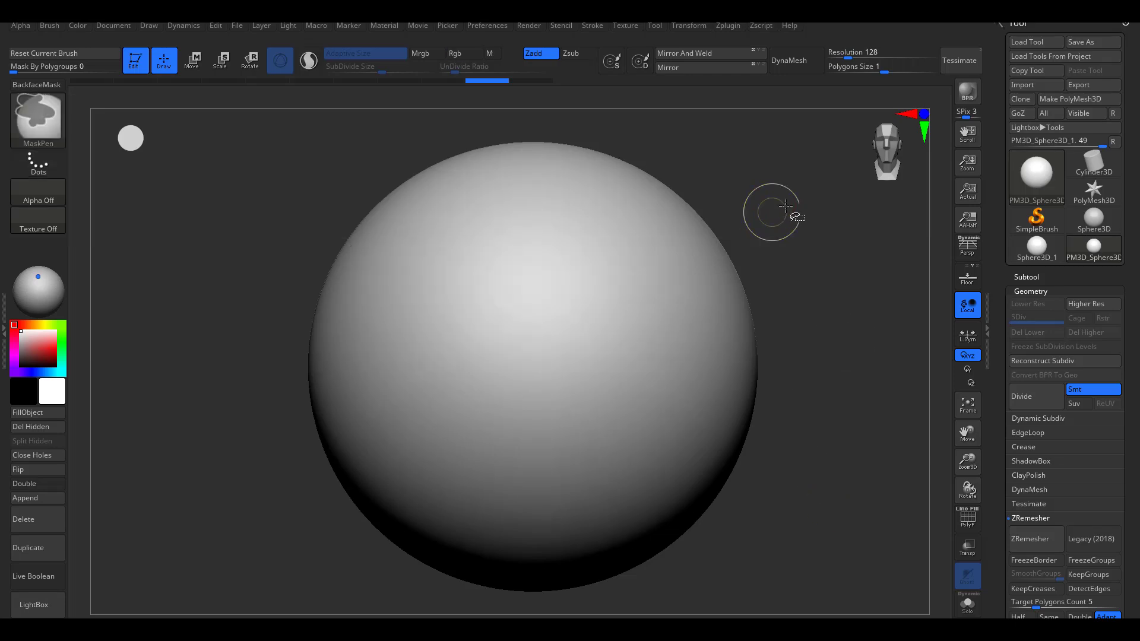
pyautogui.keyDown('ctrl'); pyautogui.keyDown('shift'); pyautogui.moveTo(721, 153); pyautogui.dragTo(807, 560); pyautogui.keyUp('shift'); pyautogui.keyUp('ctrl')
pyautogui.keyDown('ctrl'); pyautogui.keyDown('shift'); pyautogui.moveTo(720, 560); pyautogui.dragTo(626, 617); pyautogui.keyUp('shift'); pyautogui.keyUp('ctrl')
# Trim off the sphere's left side, then cut away its top from a side view with TrimRect.
pyautogui.keyDown('ctrl'); pyautogui.keyDown('shift'); pyautogui.moveTo(219, 168); pyautogui.dragTo(458, 604); pyautogui.keyUp('shift'); pyautogui.keyUp('ctrl')
pyautogui.moveTo(697, 383)
pyautogui.mouseDown()
pyautogui.moveTo(758, 399)
pyautogui.moveTo(741, 402)
pyautogui.mouseUp()
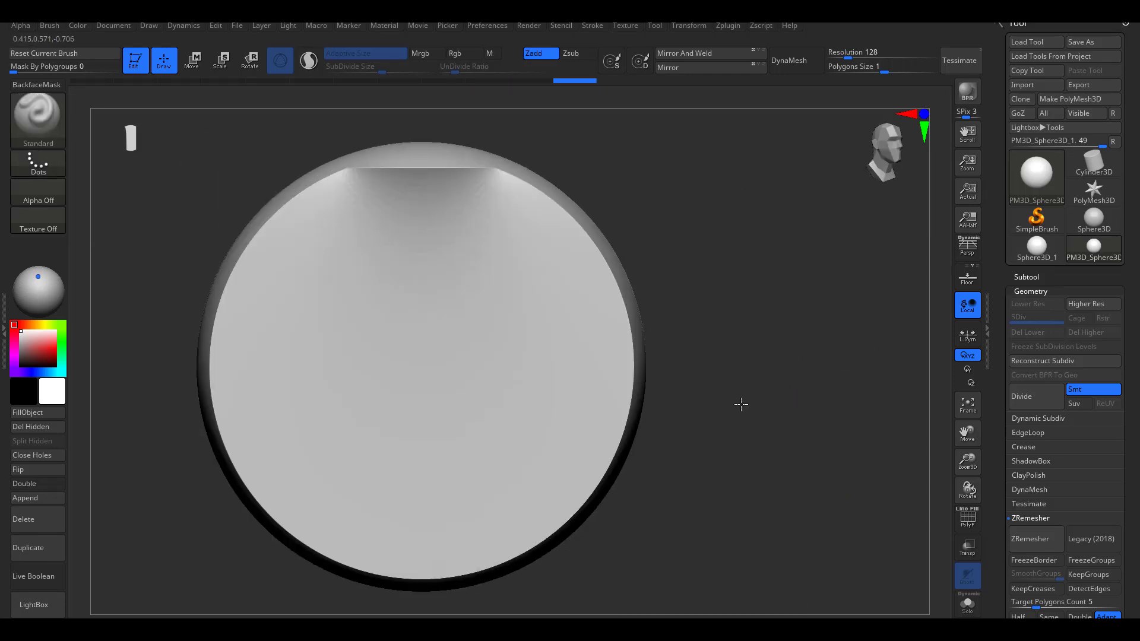
pyautogui.keyDown('ctrl'); pyautogui.keyDown('shift'); pyautogui.moveTo(248, 130); pyautogui.dragTo(713, 267); pyautogui.keyUp('shift'); pyautogui.keyUp('ctrl')
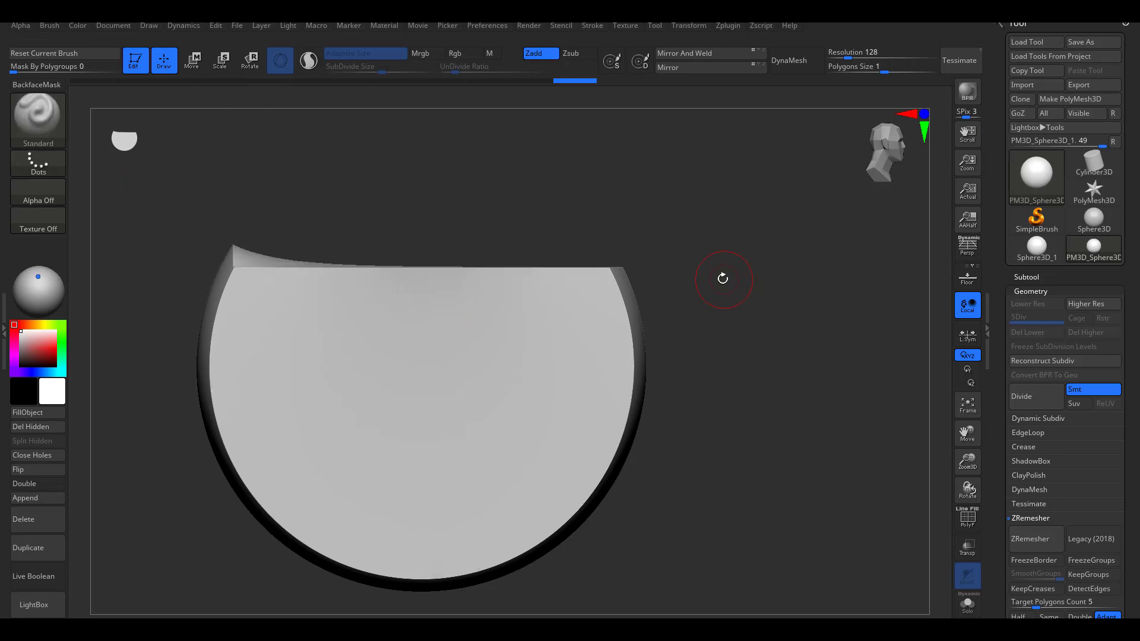
# Undo the left-side and top trims, keeping only the right-side cut.
pyautogui.hotkey('ctrl', 'z')
pyautogui.hotkey('ctrl', 'z')
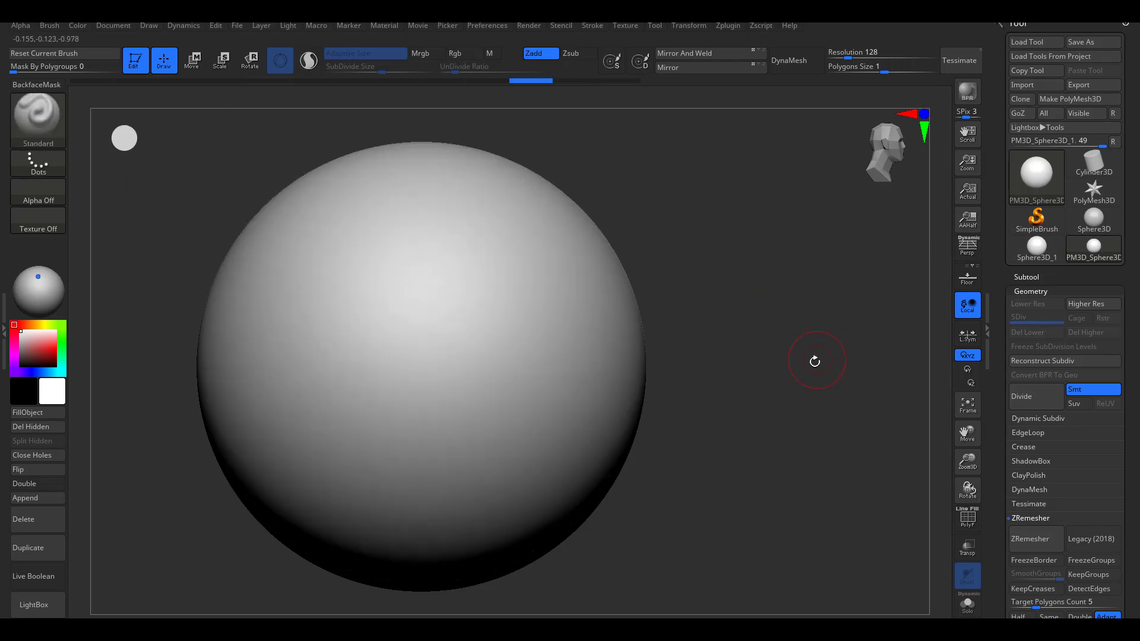
pyautogui.hotkey('ctrl', 'z')
pyautogui.hotkey('ctrl', 'z')
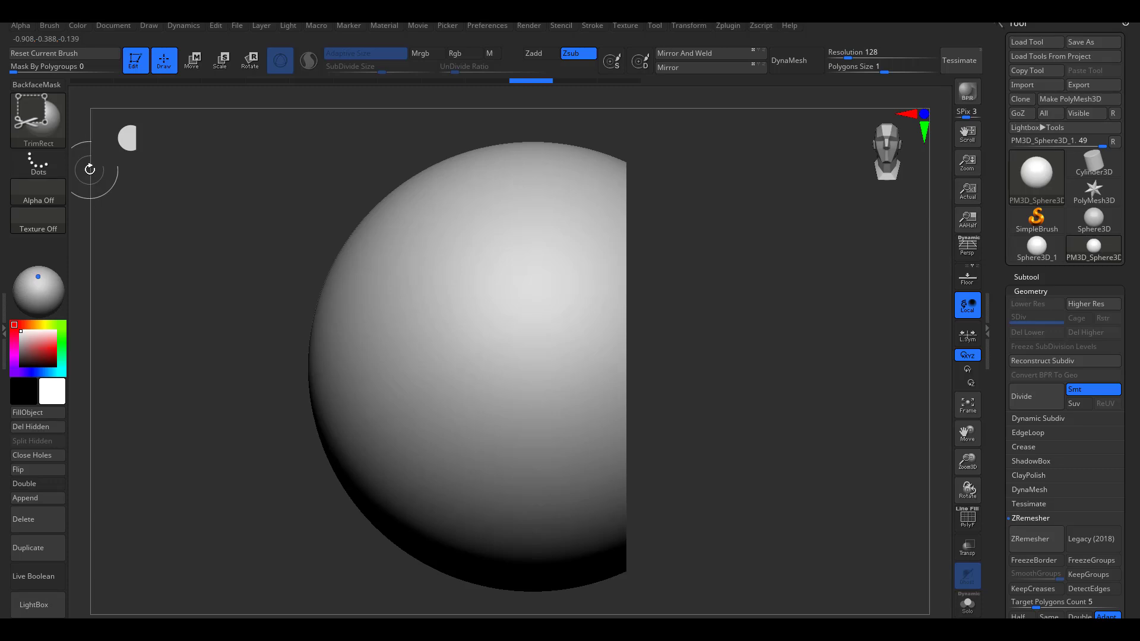
# Show the polygon wireframe and slice the trimmed sphere into polygroups along its left side, top and bottom with SliceRect.
pyautogui.click(41, 129)
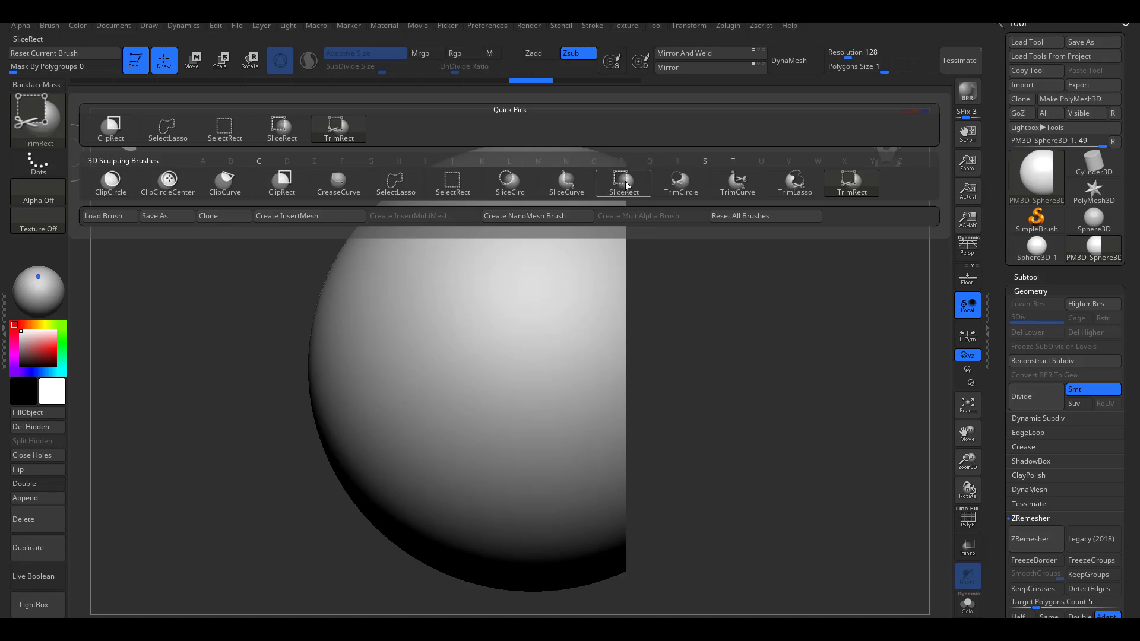
pyautogui.moveTo(626, 184)
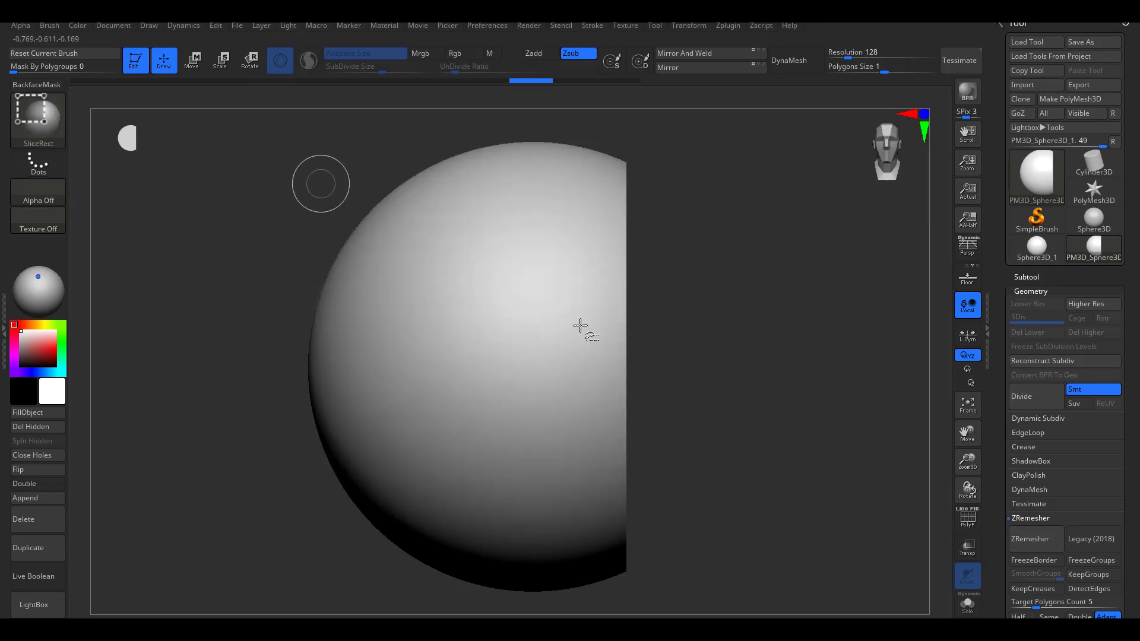
pyautogui.click(968, 520)
pyautogui.keyDown('ctrl'); pyautogui.keyDown('shift'); pyautogui.moveTo(249, 179); pyautogui.dragTo(410, 561); pyautogui.keyUp('shift'); pyautogui.keyUp('ctrl')
pyautogui.keyDown('ctrl'); pyautogui.keyDown('shift'); pyautogui.moveTo(305, 140); pyautogui.dragTo(780, 291); pyautogui.keyUp('shift'); pyautogui.keyUp('ctrl')
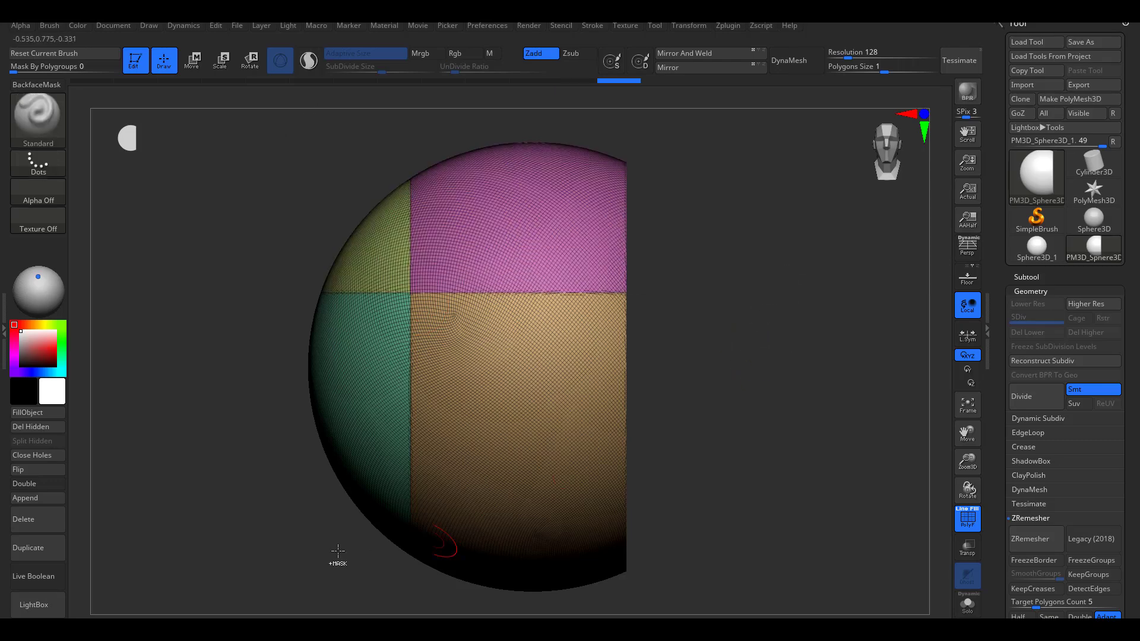
pyautogui.moveTo(245, 556)
pyautogui.keyDown('ctrl'); pyautogui.keyDown('alt'); pyautogui.keyDown('shift'); pyautogui.mouseDown()
pyautogui.moveTo(749, 419)
pyautogui.moveTo(820, 386)
pyautogui.mouseUp(); pyautogui.keyUp('shift'); pyautogui.keyUp('alt'); pyautogui.keyUp('ctrl')
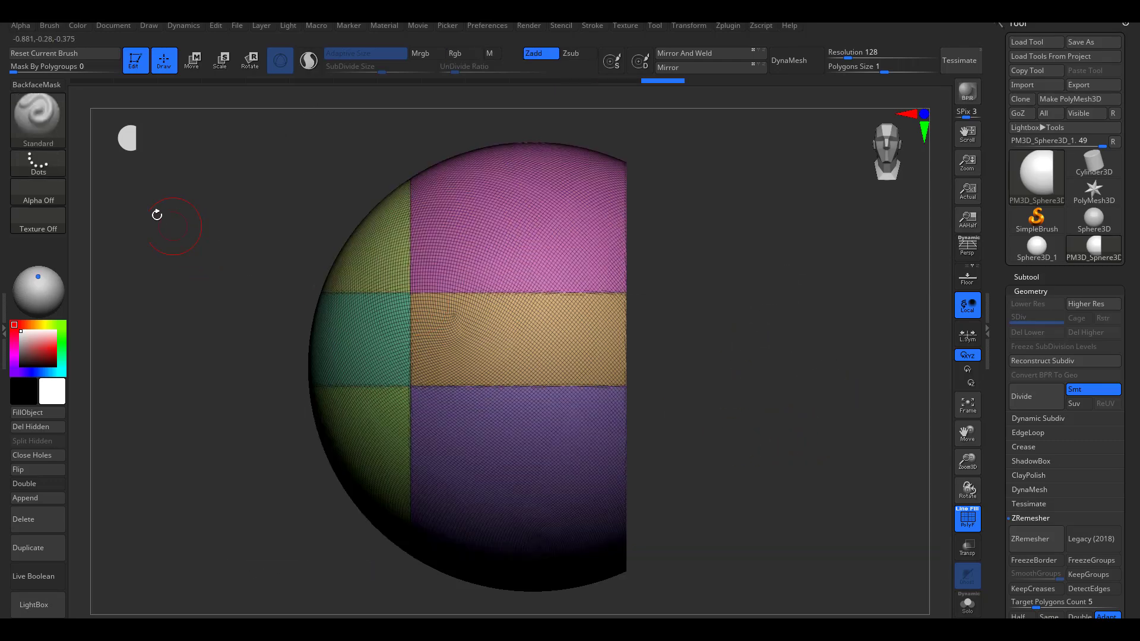
# Switch to the TrimRect brush and trim away the left side and top of the sliced sphere.
pyautogui.hotkey('ctrl', 'shift', 'alt')
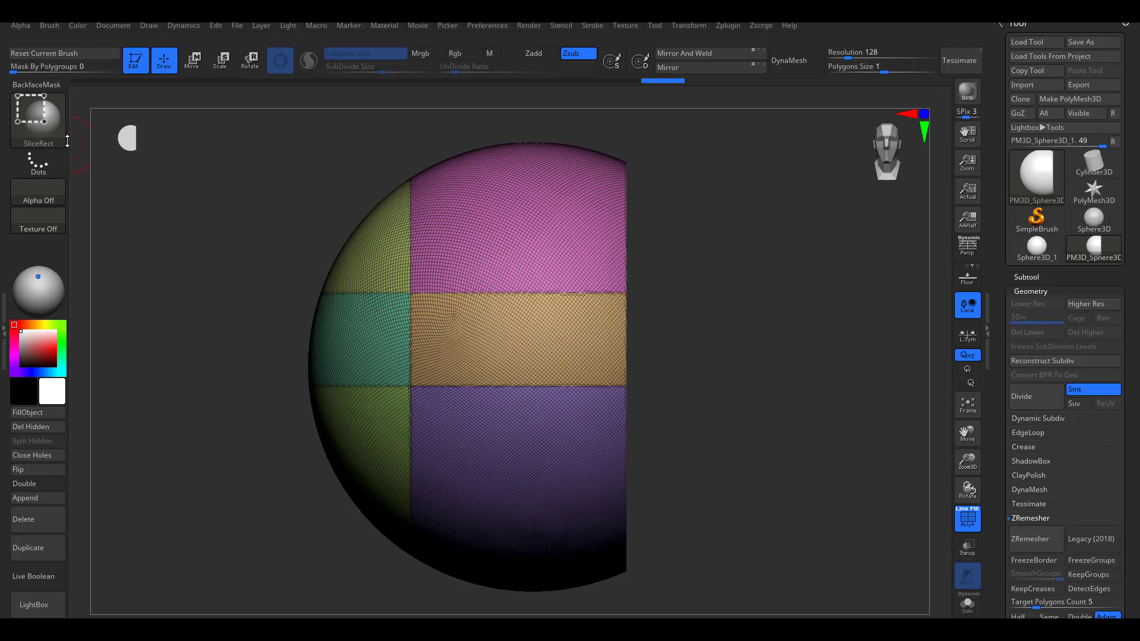
pyautogui.click(23, 105)
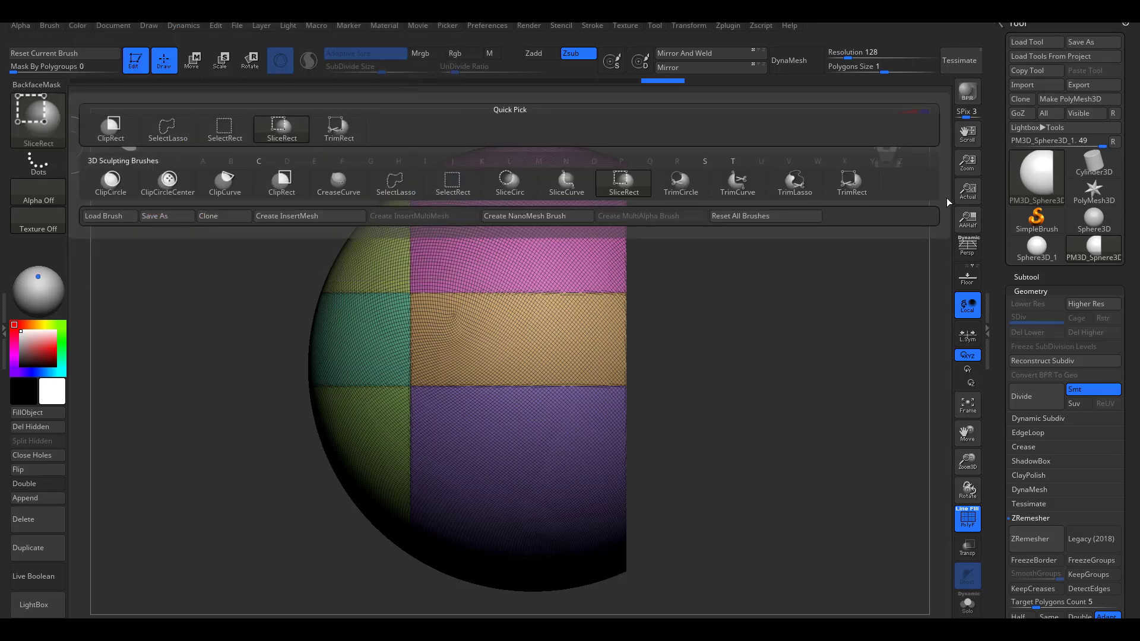
pyautogui.click(852, 181)
pyautogui.hotkey('ctrl', 'shift')
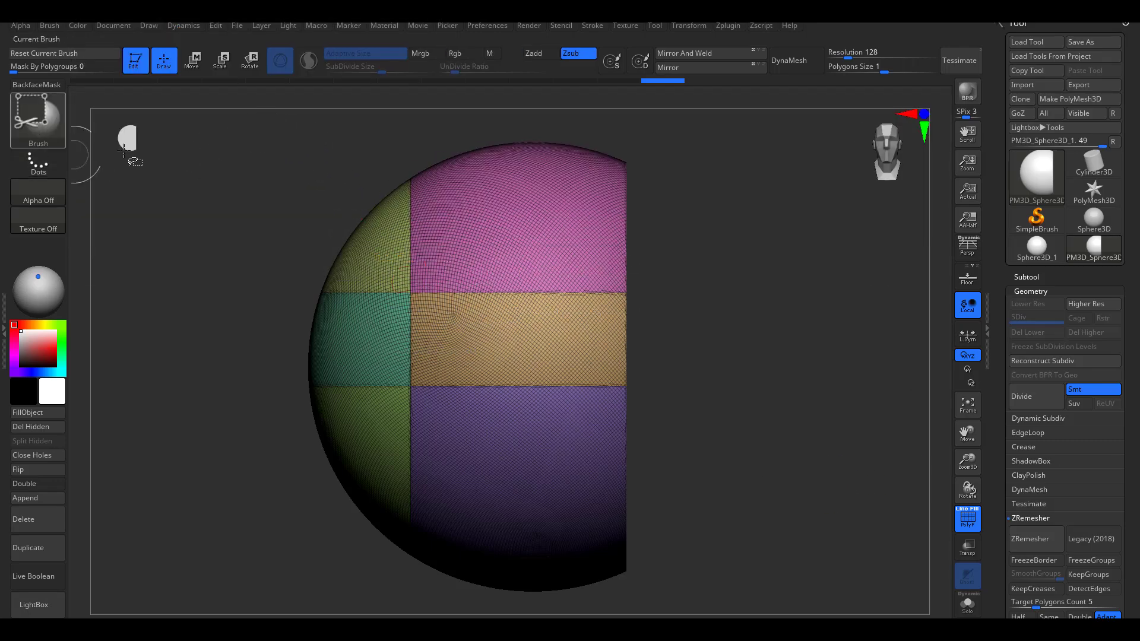
pyautogui.keyDown('ctrl'); pyautogui.keyDown('shift'); pyautogui.moveTo(295, 122); pyautogui.dragTo(461, 594); pyautogui.keyUp('shift'); pyautogui.keyUp('ctrl')
pyautogui.moveTo(334, 145)
pyautogui.keyDown('ctrl'); pyautogui.keyDown('shift'); pyautogui.mouseDown()
pyautogui.moveTo(697, 223)
pyautogui.moveTo(767, 255)
pyautogui.mouseUp(); pyautogui.keyUp('shift'); pyautogui.keyUp('ctrl')
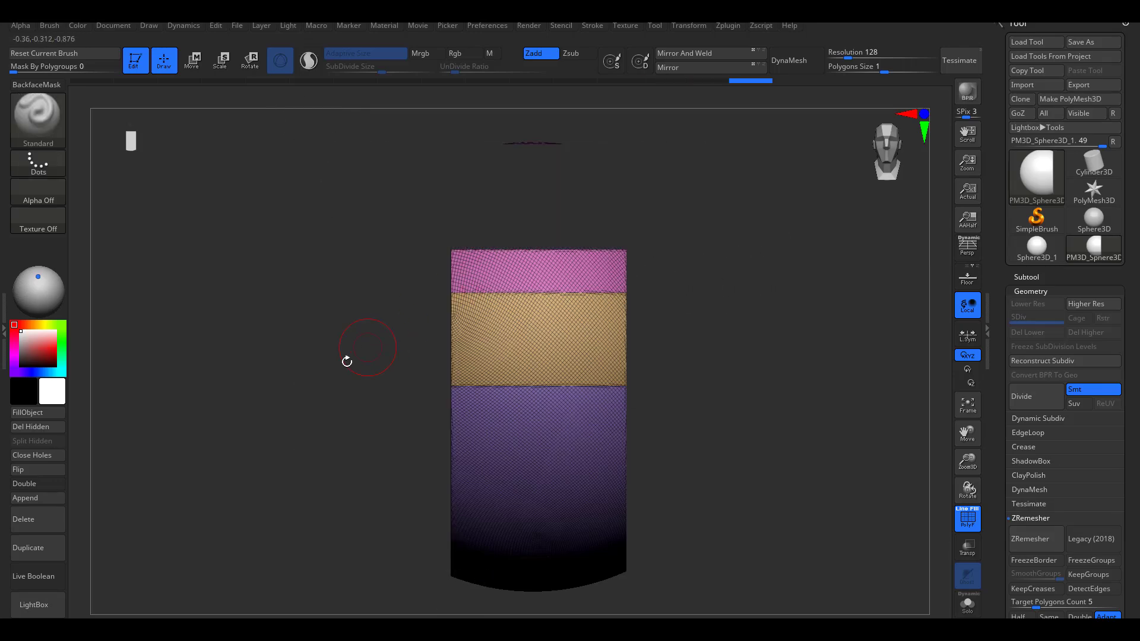
# Try to trim off the small leftover cap above the shape with TrimRect, and inspect the cut surfaces.
pyautogui.hotkey('ctrl', 'shift')
pyautogui.keyDown('ctrl'); pyautogui.keyDown('shift'); pyautogui.moveTo(436, 106); pyautogui.dragTo(716, 210); pyautogui.keyUp('shift'); pyautogui.keyUp('ctrl')
pyautogui.moveTo(730, 380); pyautogui.dragTo(754, 425)
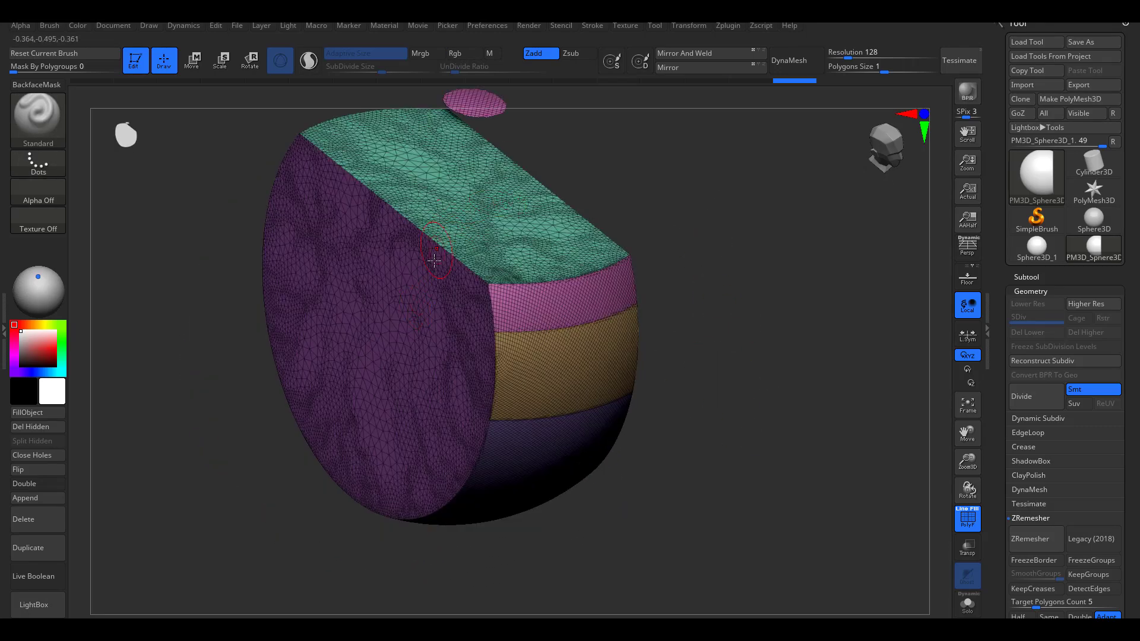
# From a straight side view, trim away the right part of the shape and a vertical strip through its middle, and inspect the cuts.
pyautogui.moveTo(653, 237); pyautogui.dragTo(680, 207)
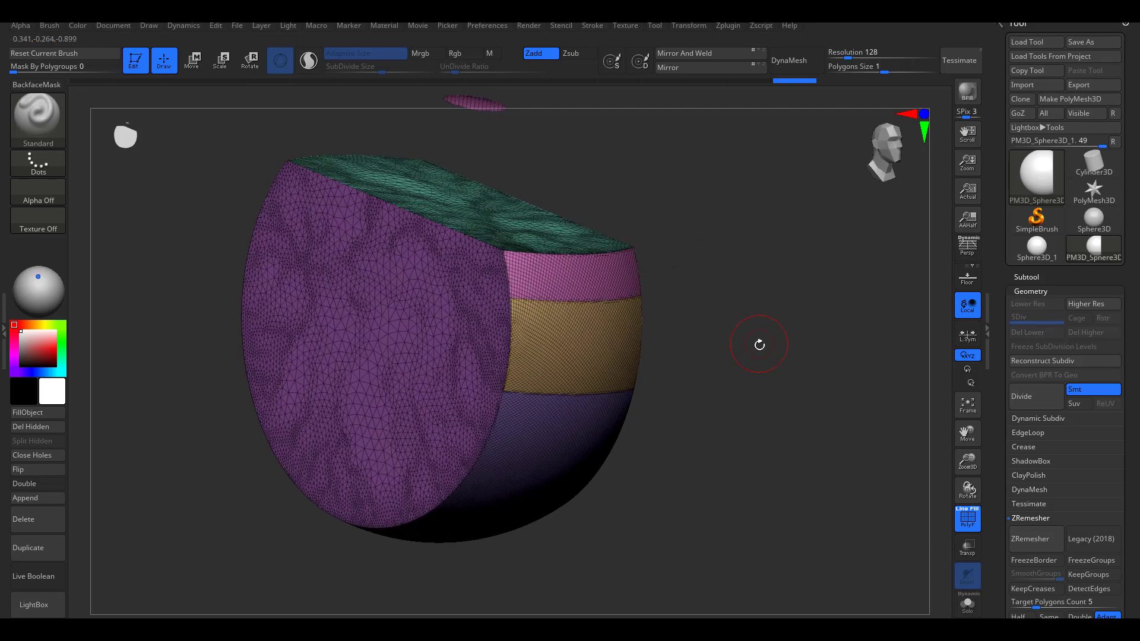
pyautogui.keyDown('shift'); pyautogui.moveTo(759, 344); pyautogui.dragTo(730, 250); pyautogui.keyUp('shift')
pyautogui.keyDown('ctrl'); pyautogui.keyDown('shift'); pyautogui.moveTo(721, 185); pyautogui.dragTo(542, 588); pyautogui.keyUp('shift'); pyautogui.keyUp('ctrl')
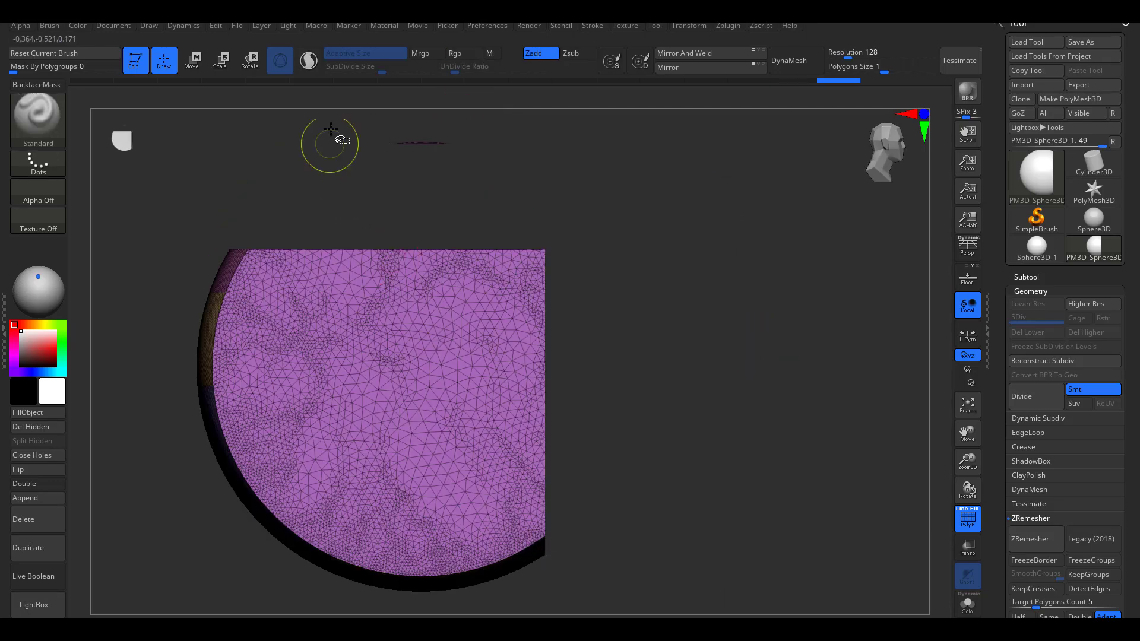
pyautogui.keyDown('ctrl'); pyautogui.keyDown('shift'); pyautogui.moveTo(351, 120); pyautogui.dragTo(507, 612); pyautogui.keyUp('shift'); pyautogui.keyUp('ctrl')
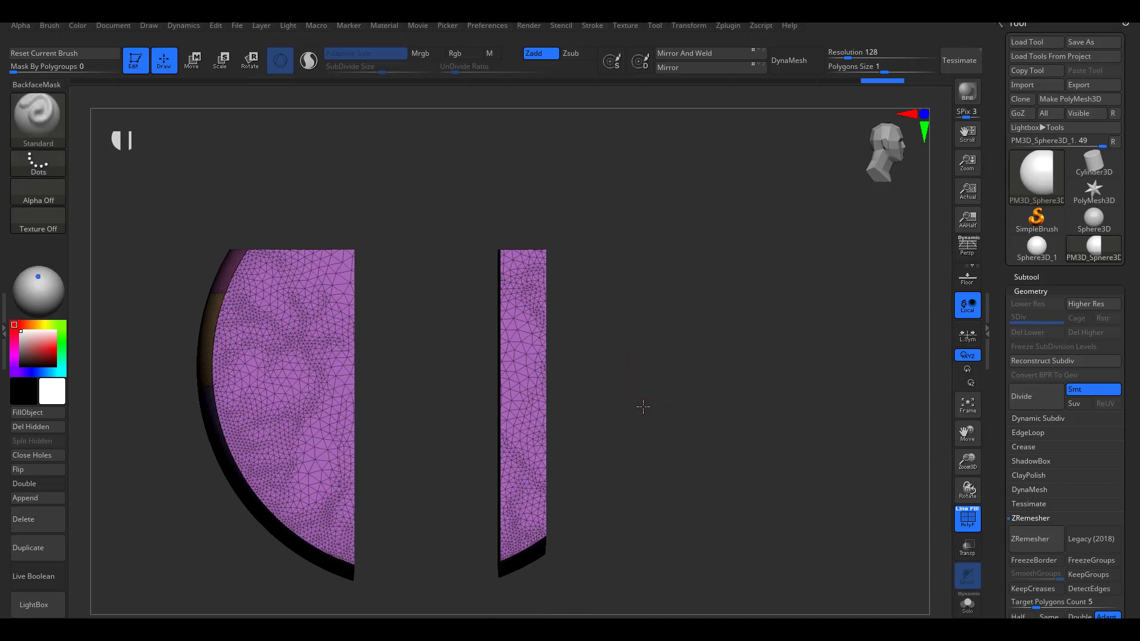
pyautogui.moveTo(643, 407); pyautogui.dragTo(677, 452)
pyautogui.moveTo(653, 341); pyautogui.dragTo(432, 337)
pyautogui.moveTo(312, 304); pyautogui.dragTo(339, 258)
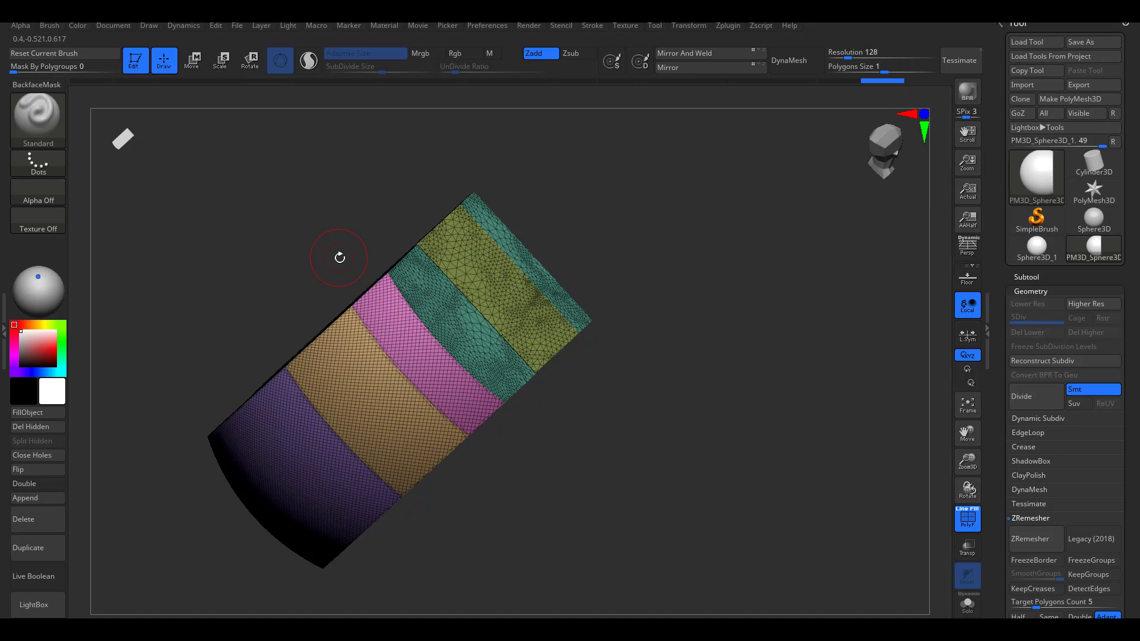
# Switch to Blender and cut away the left side of the bowl-shaped mesh with Box Trim, and one side from a second view.
pyautogui.hotkey('alt', 'Tab')
pyautogui.hotkey('shift', 'space')
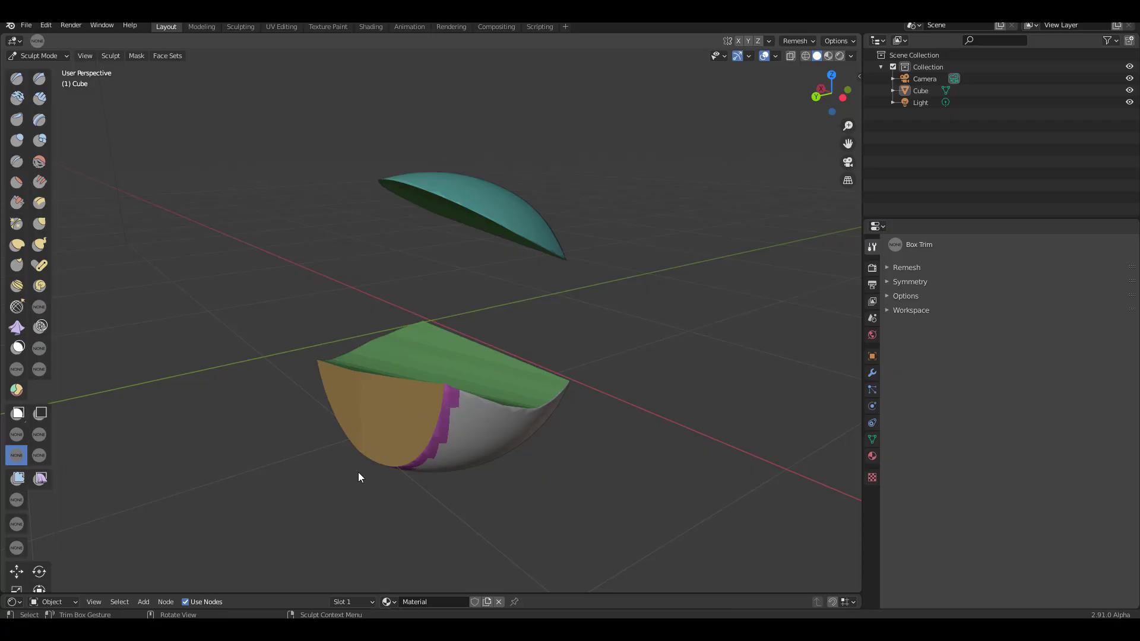
pyautogui.moveTo(293, 479); pyautogui.dragTo(336, 487)
pyautogui.moveTo(376, 453); pyautogui.dragTo(380, 318)
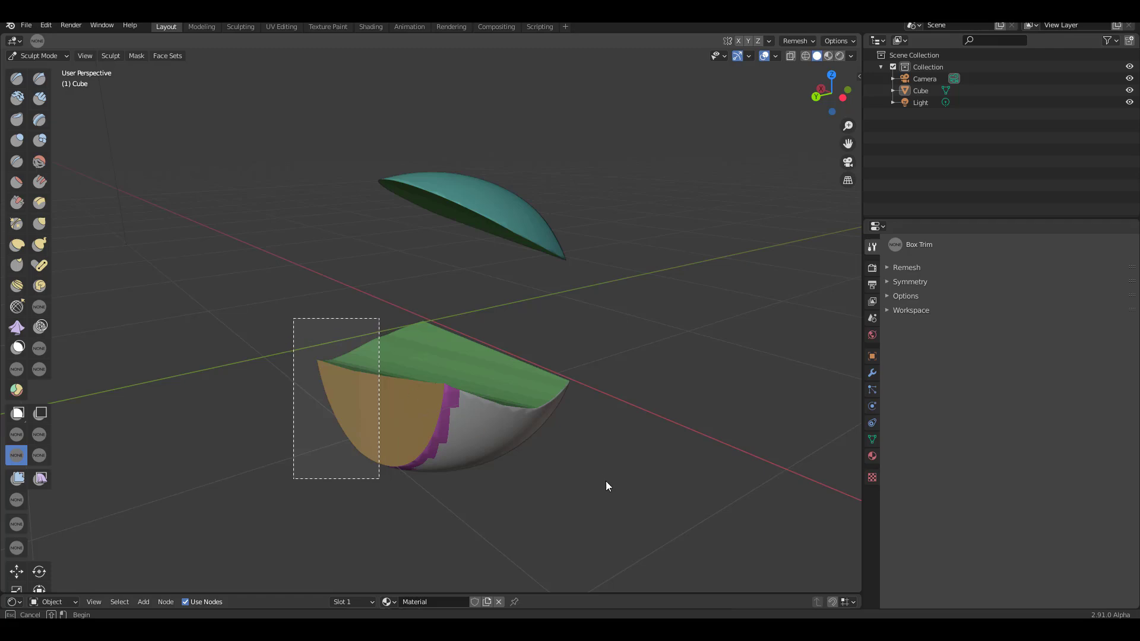
pyautogui.moveTo(530, 486); pyautogui.dragTo(573, 414, button='middle')
pyautogui.moveTo(652, 268); pyautogui.dragTo(519, 481)
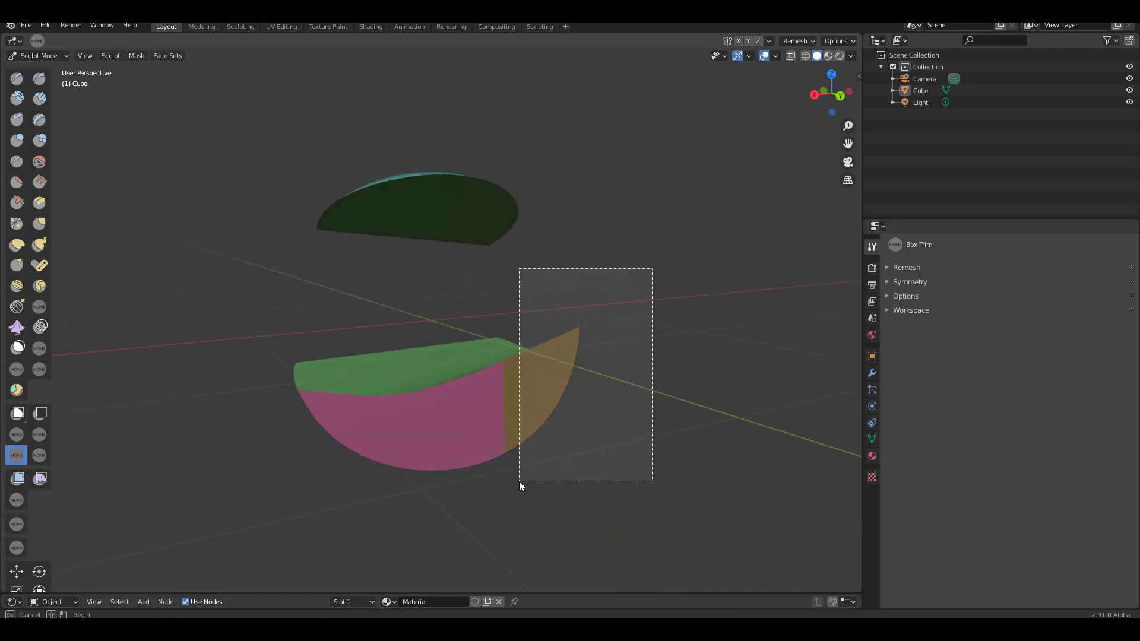
# Box trim the pointed outer ends of the lower mesh from two further viewing angles.
pyautogui.moveTo(685, 380); pyautogui.dragTo(490, 376, button='middle')
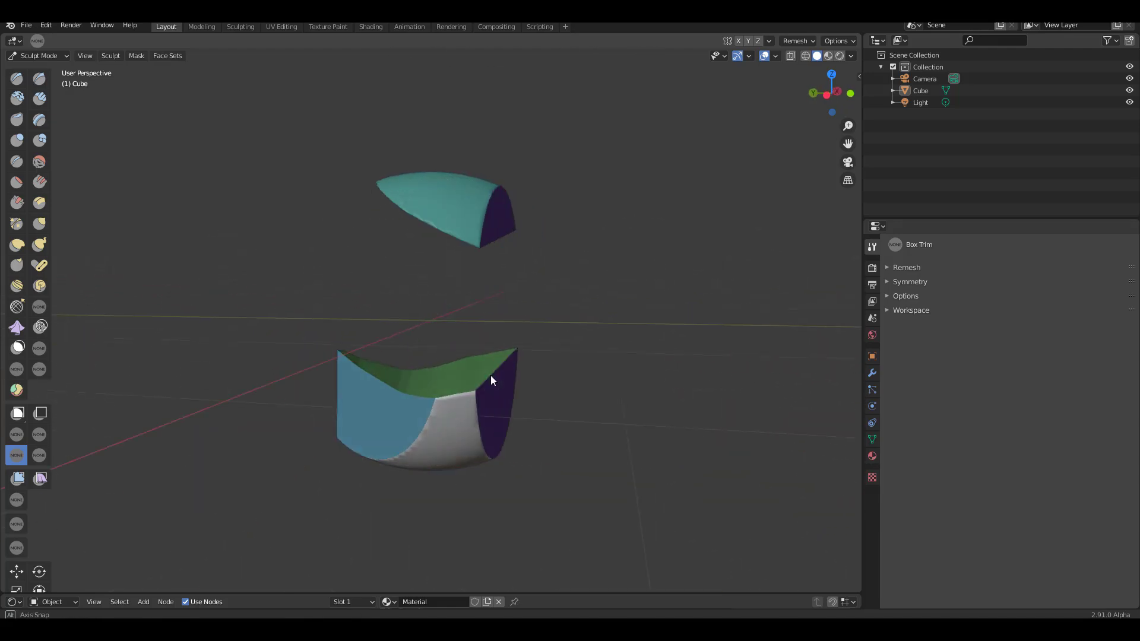
pyautogui.moveTo(546, 407); pyautogui.dragTo(667, 435, button='middle')
pyautogui.moveTo(653, 339); pyautogui.dragTo(500, 487)
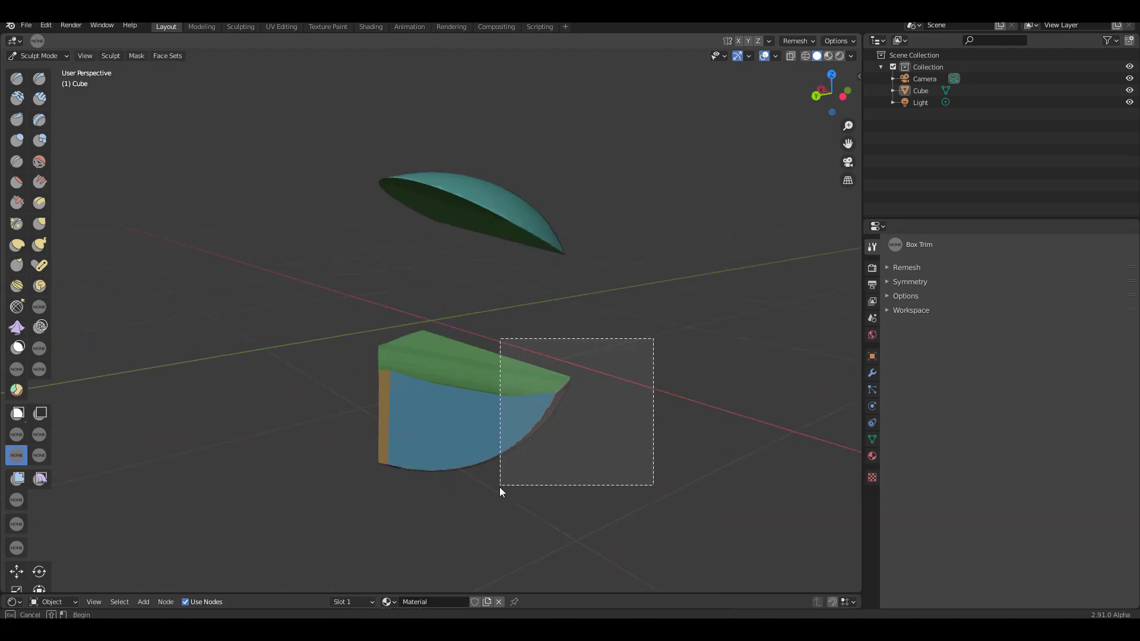
pyautogui.moveTo(656, 485); pyautogui.dragTo(654, 487)
pyautogui.moveTo(484, 460); pyautogui.dragTo(467, 460, button='middle')
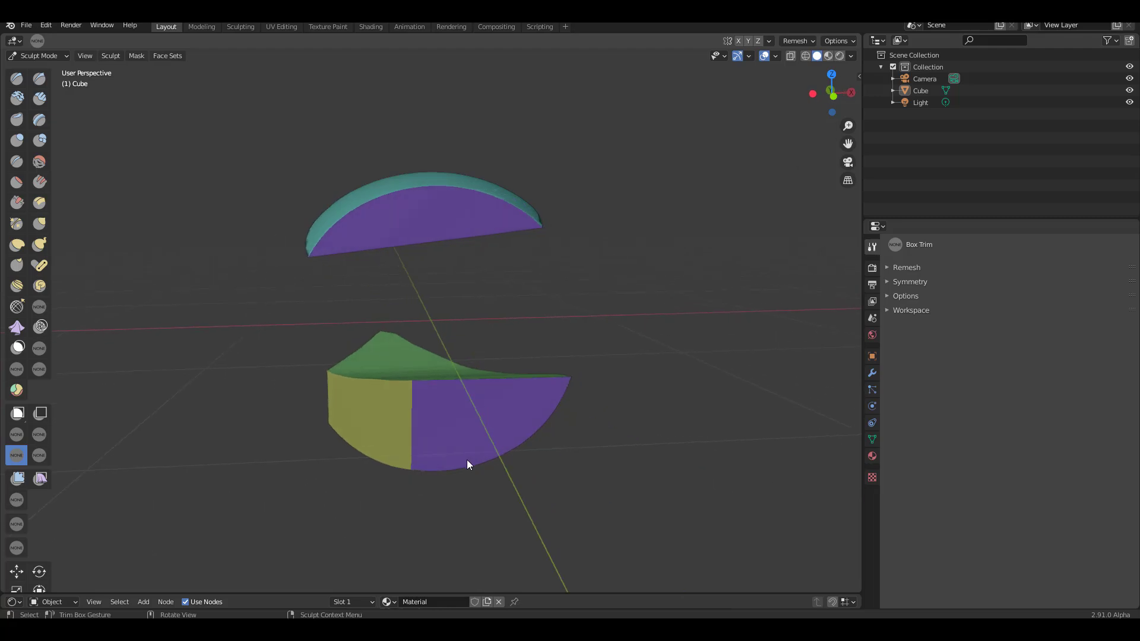
pyautogui.moveTo(645, 353); pyautogui.dragTo(504, 493)
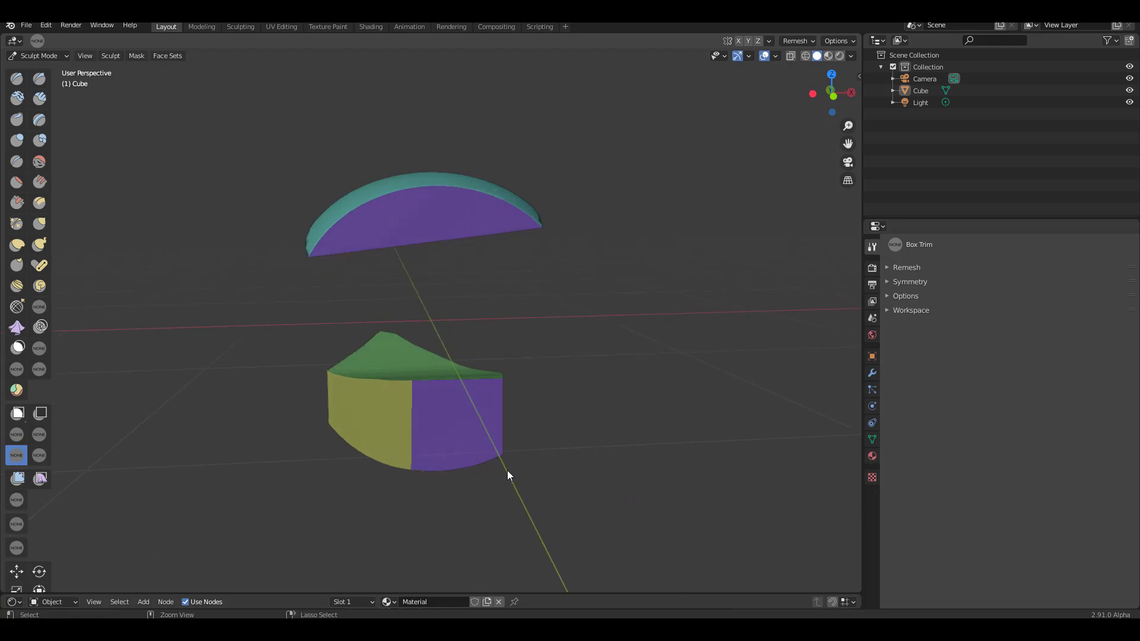
# Undo the Box Trim cuts back to the whole sphere with its green face sets.
pyautogui.hotkey('ctrl', 'z')
pyautogui.hotkey('ctrl', 'z')
pyautogui.hotkey('ctrl', 'z')
pyautogui.hotkey('ctrl', 'z')
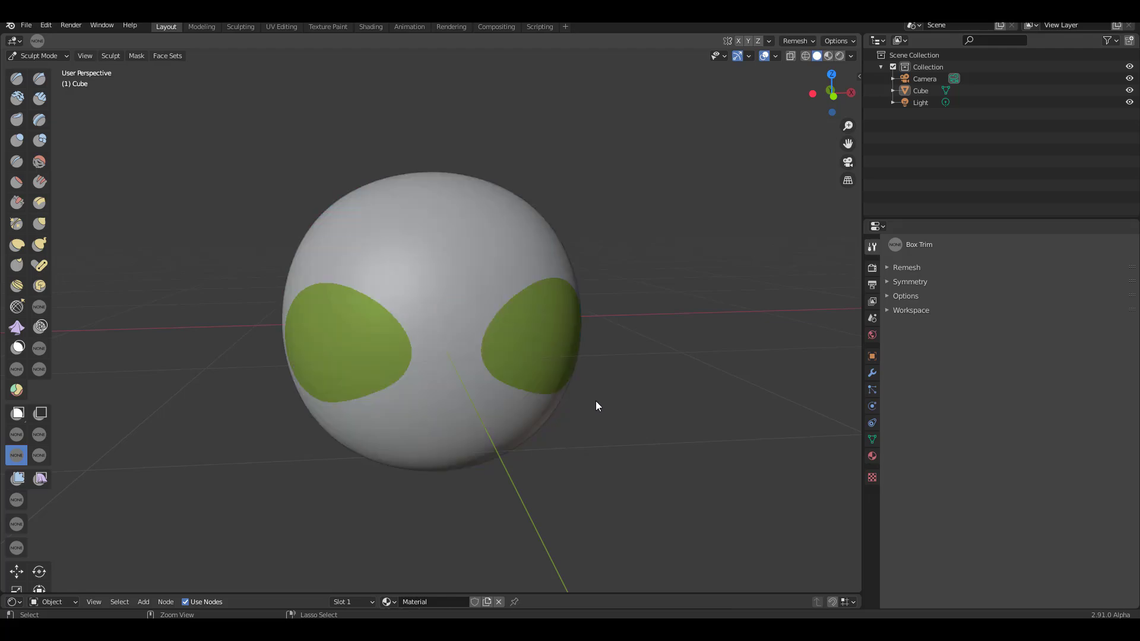
pyautogui.moveTo(597, 401); pyautogui.dragTo(609, 495, button='middle')
pyautogui.hotkey('ctrl', 'z')
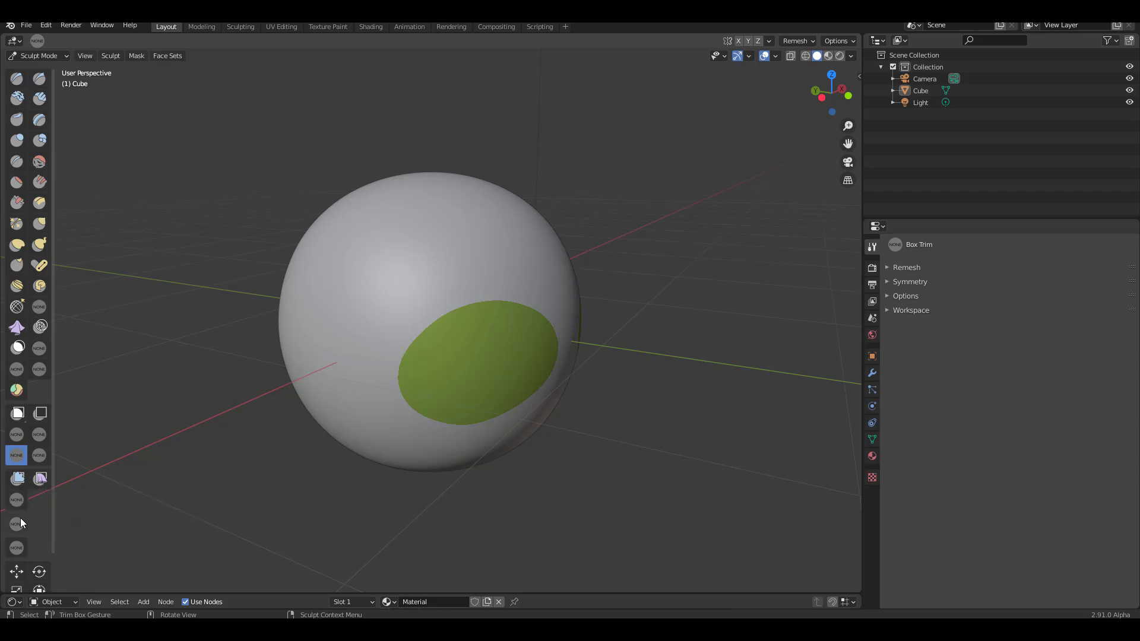
# Grow the green face set on the sphere using the Edit Face Set tool in Grow Face Set mode.
pyautogui.click(21, 549)
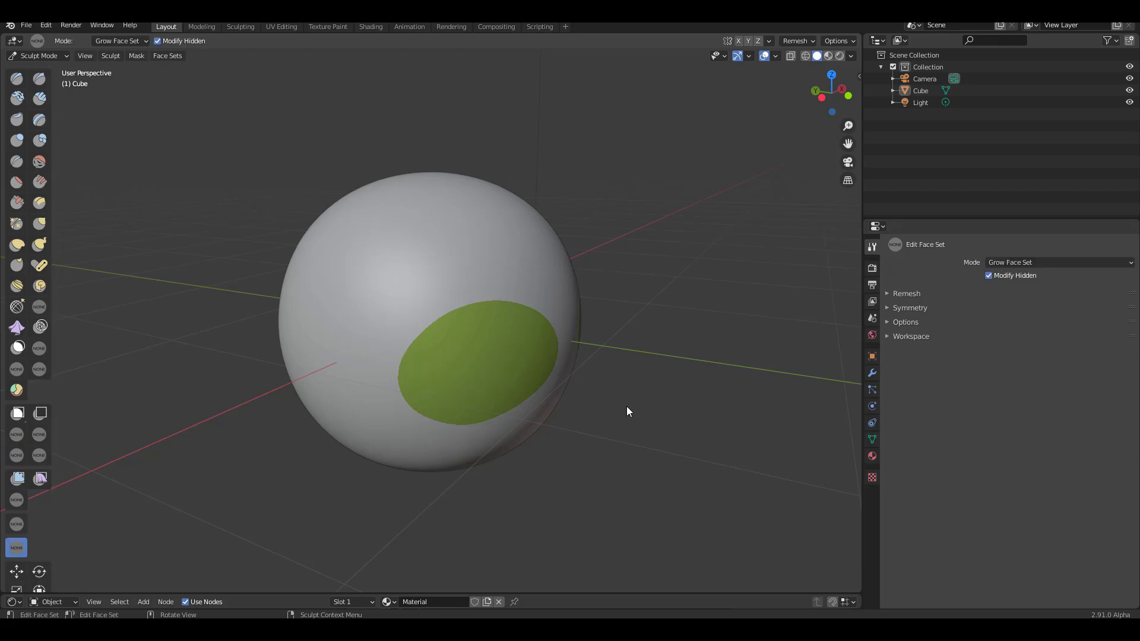
pyautogui.click(123, 42)
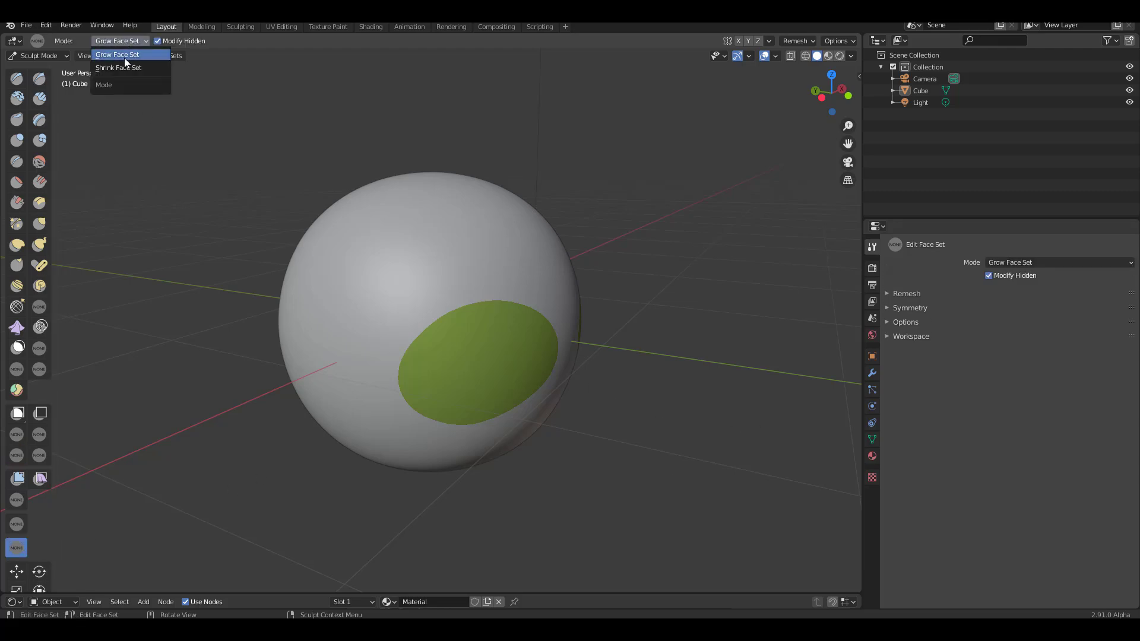
pyautogui.click(124, 57)
# Set the Edit Face Set mode to Shrink Face Set and shrink the green face set repeatedly.
pyautogui.click(129, 41)
pyautogui.click(135, 70)
pyautogui.click(570, 333)
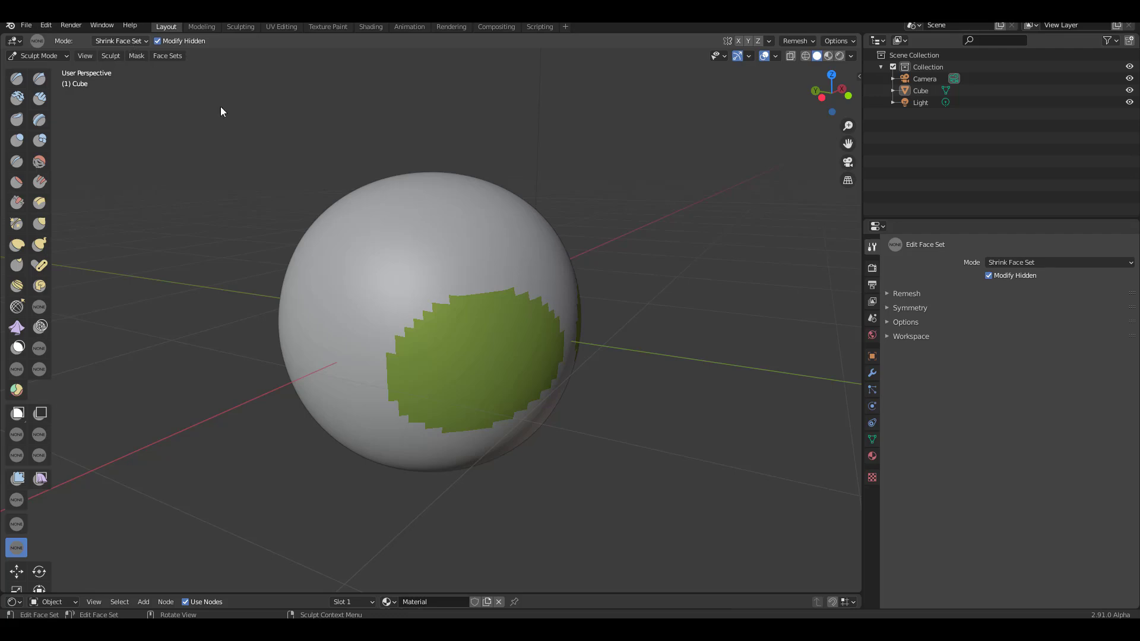
pyautogui.click(518, 385)
pyautogui.click(515, 370)
pyautogui.click(515, 369)
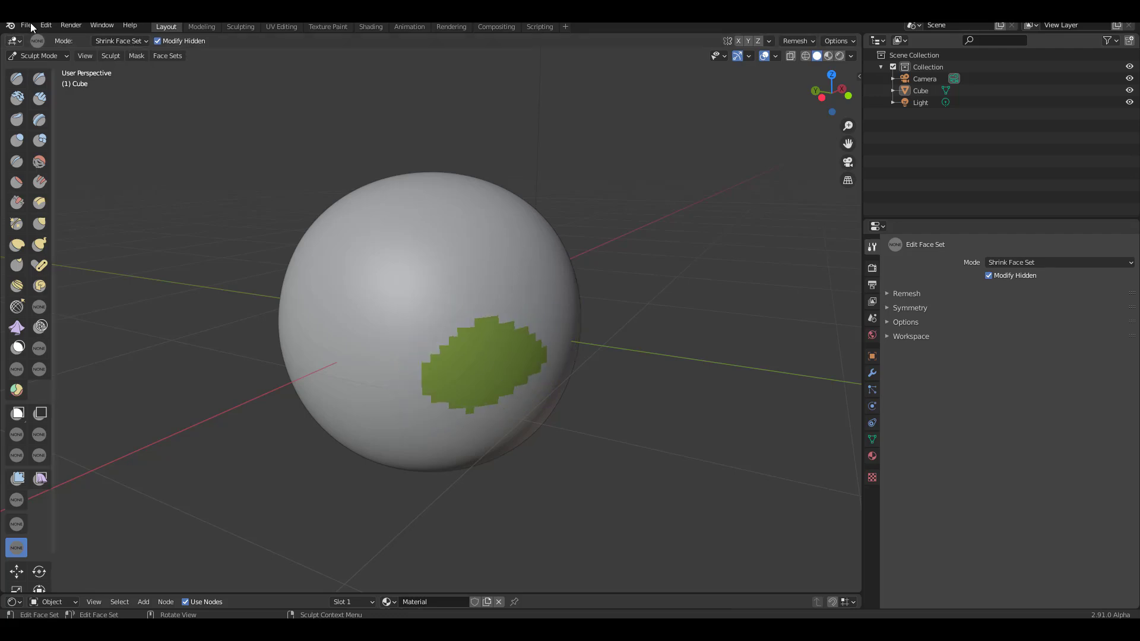
# Set the mode back to Grow Face Set and expand the green face set over several applications.
pyautogui.click(125, 41)
pyautogui.click(122, 55)
pyautogui.click(493, 357)
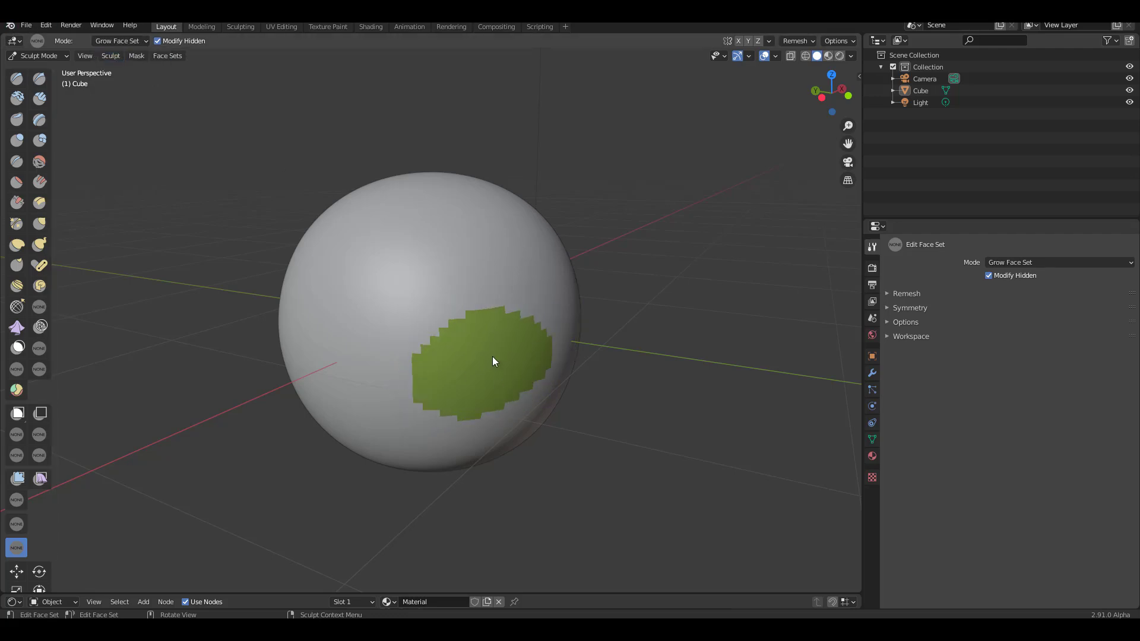
pyautogui.click(493, 356)
pyautogui.click(494, 338)
pyautogui.click(416, 363)
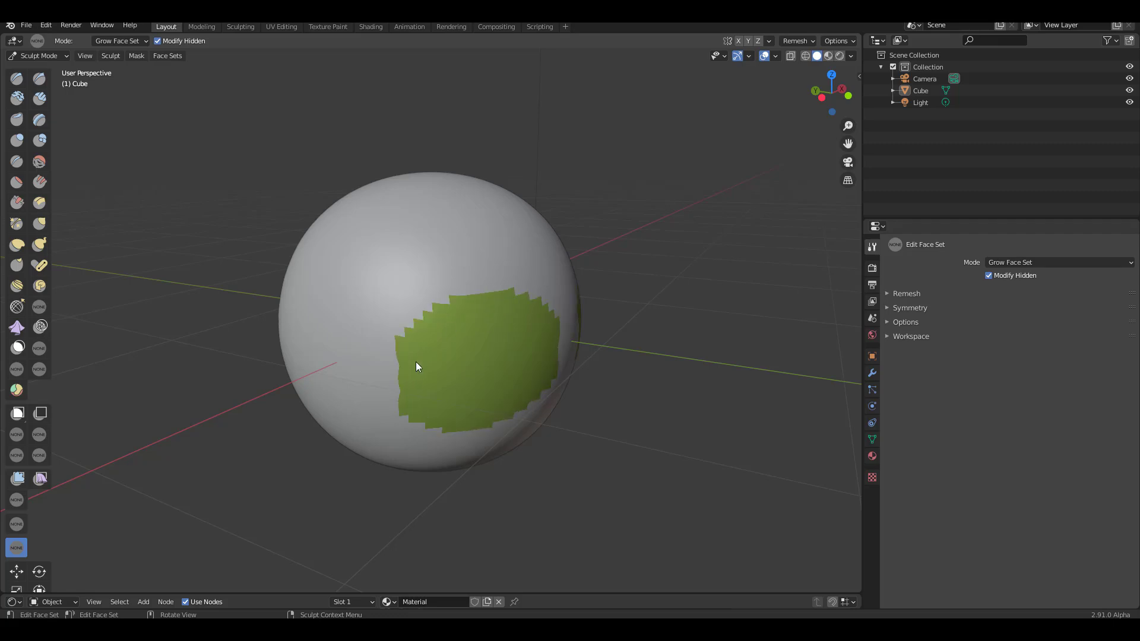
# Shrink the surrounding green face sets with the inverted action of the tool, keeping the mode on Grow Face Set.
pyautogui.keyDown('ctrl'); pyautogui.click(403, 321); pyautogui.keyUp('ctrl')
pyautogui.click(409, 337)
pyautogui.moveTo(536, 357); pyautogui.dragTo(614, 265, button='middle')
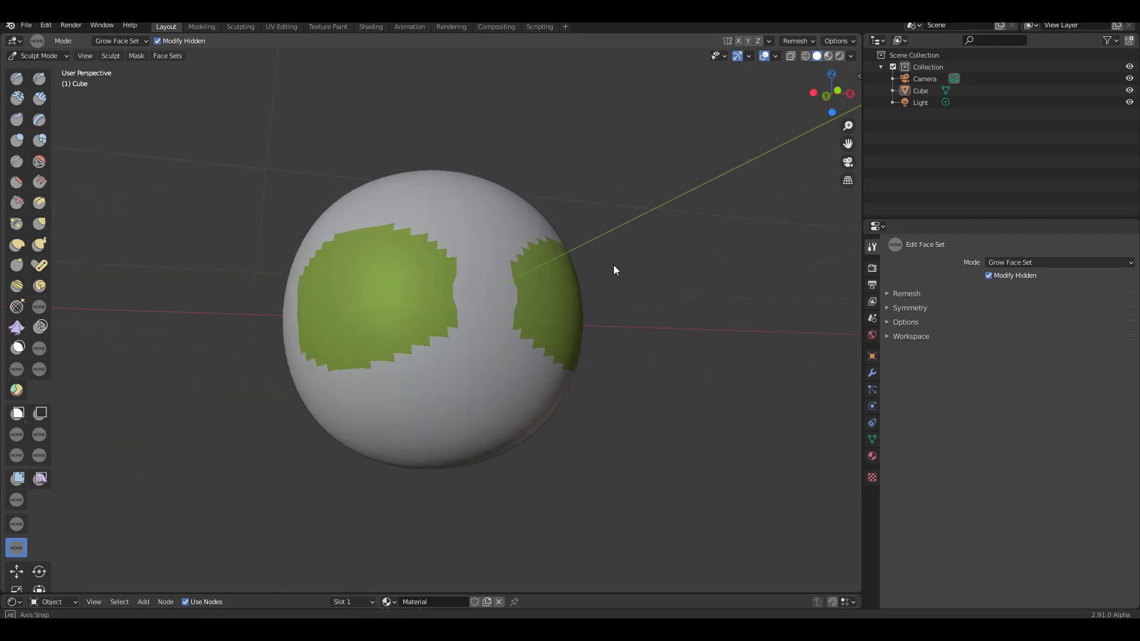
pyautogui.keyDown('ctrl'); pyautogui.click(467, 312); pyautogui.keyUp('ctrl')
pyautogui.keyDown('ctrl'); pyautogui.click(475, 290); pyautogui.keyUp('ctrl')
pyautogui.keyDown('ctrl'); pyautogui.click(474, 313); pyautogui.keyUp('ctrl')
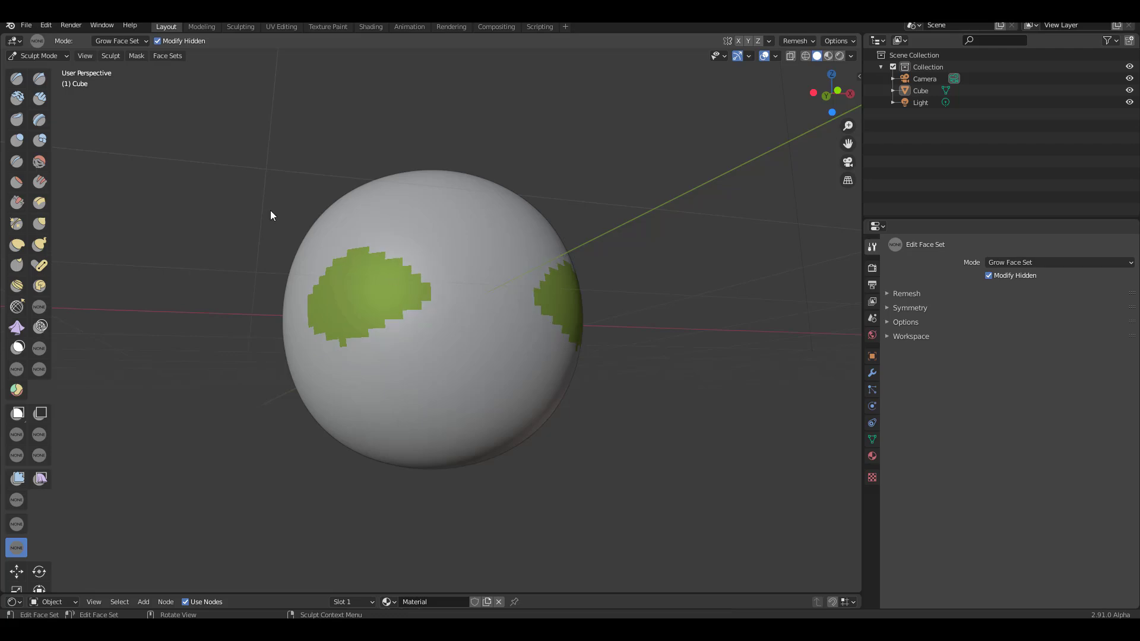
# Expand the green face set again in steps, alternating growing with the inverted shrink action.
pyautogui.click(432, 311)
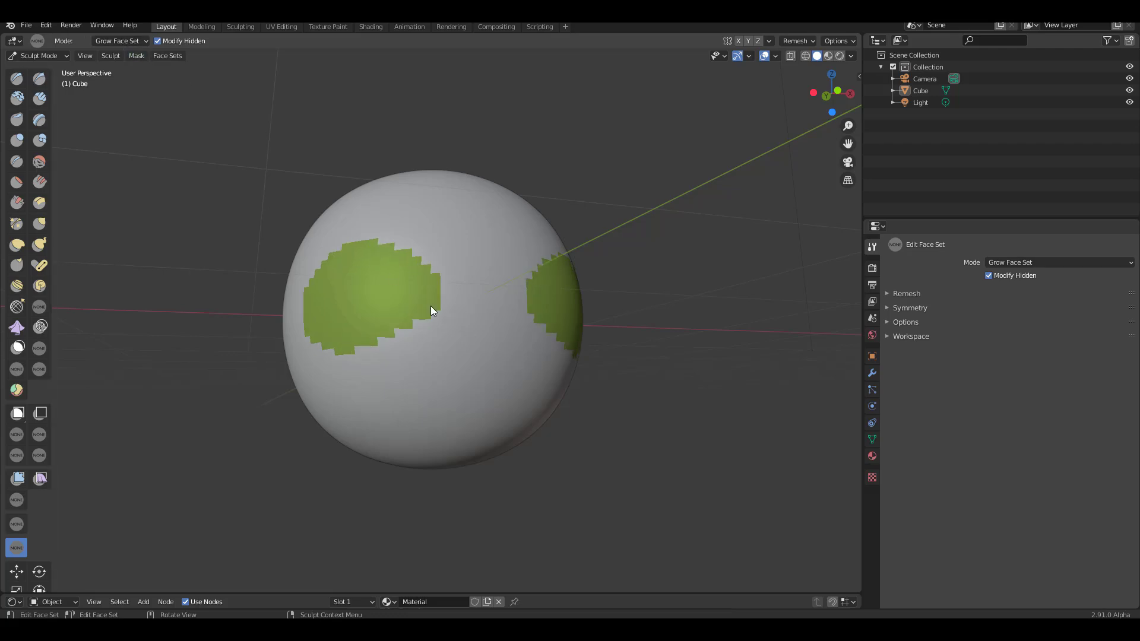
pyautogui.click(440, 324)
pyautogui.click(469, 372)
pyautogui.keyDown('ctrl'); pyautogui.click(466, 376); pyautogui.keyUp('ctrl')
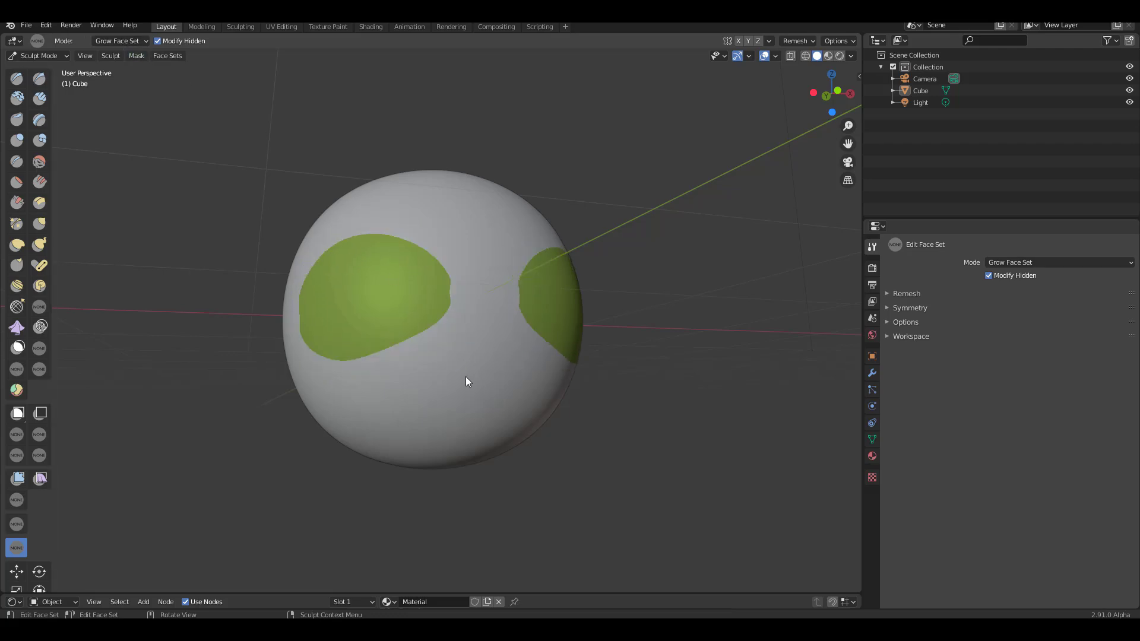
pyautogui.keyDown('ctrl'); pyautogui.click(416, 329); pyautogui.keyUp('ctrl')
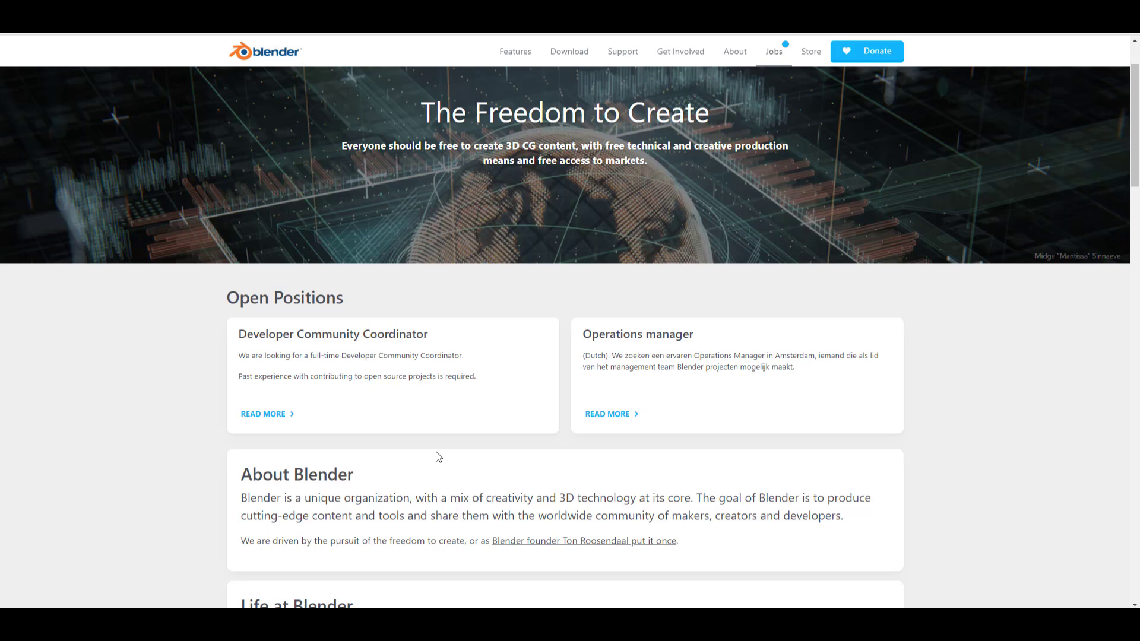
# Look through the Blender website's Jobs page, including the open positions and the Life at Blender photos.
pyautogui.scroll(-8, 568, 351)
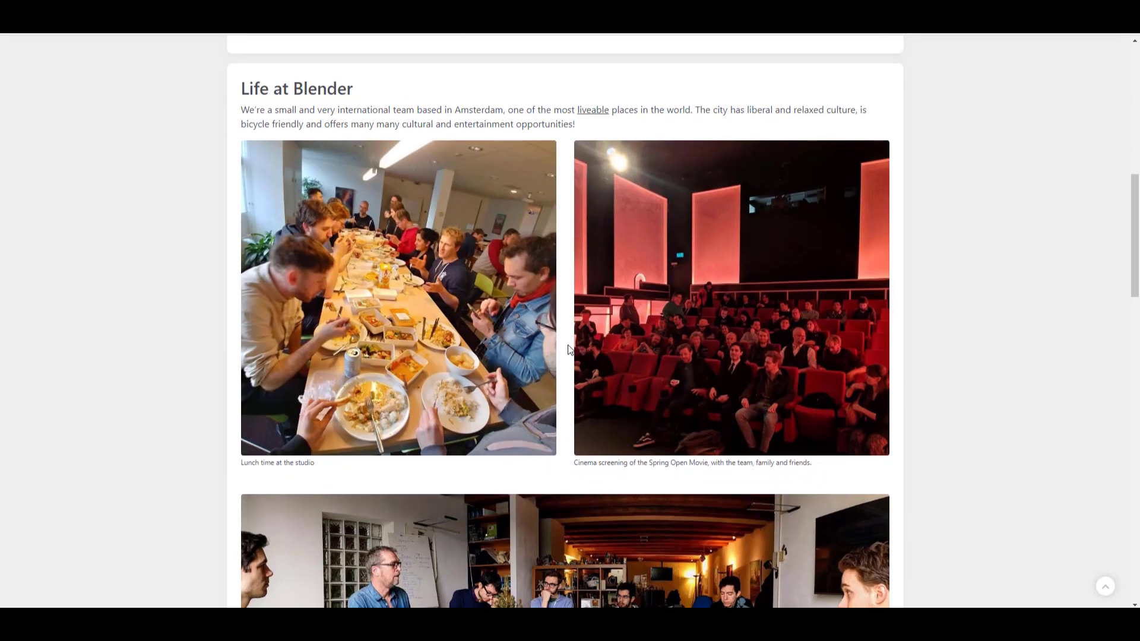
pyautogui.scroll(-12, 568, 349)
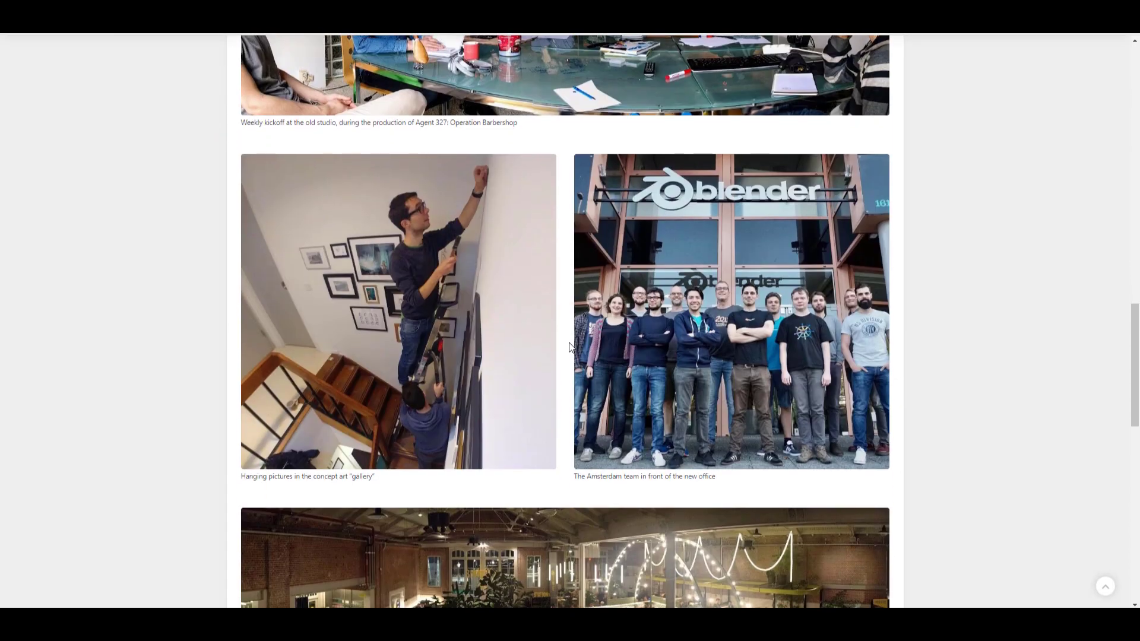
pyautogui.scroll(3, 569, 347)
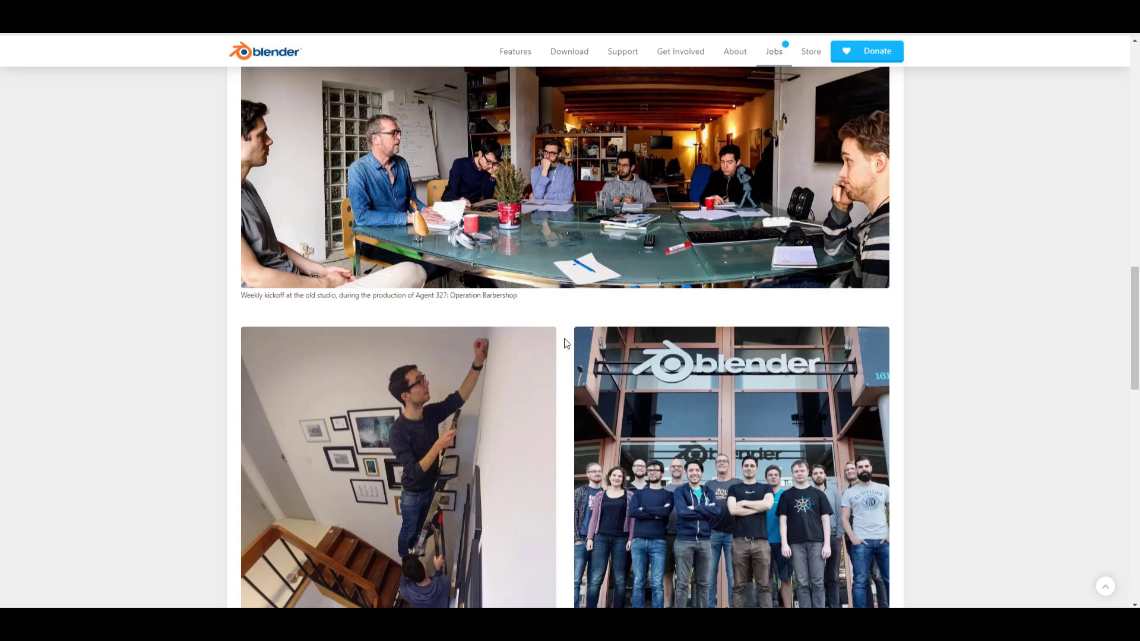
pyautogui.scroll(3, 575, 350)
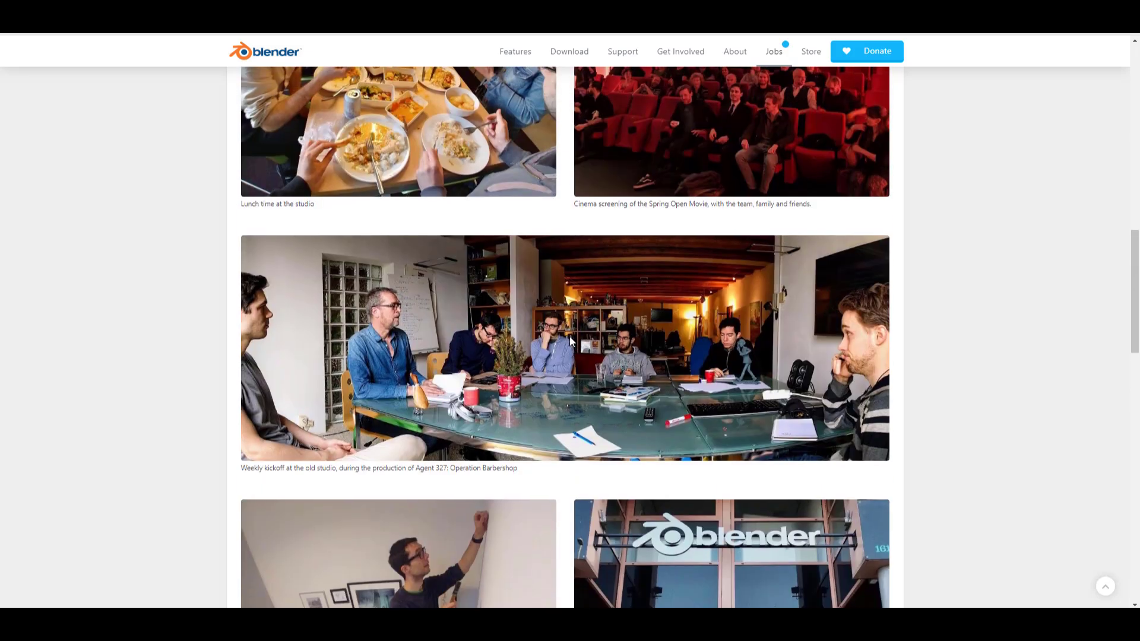
pyautogui.scroll(-6, 567, 377)
pyautogui.scroll(20, 567, 377)
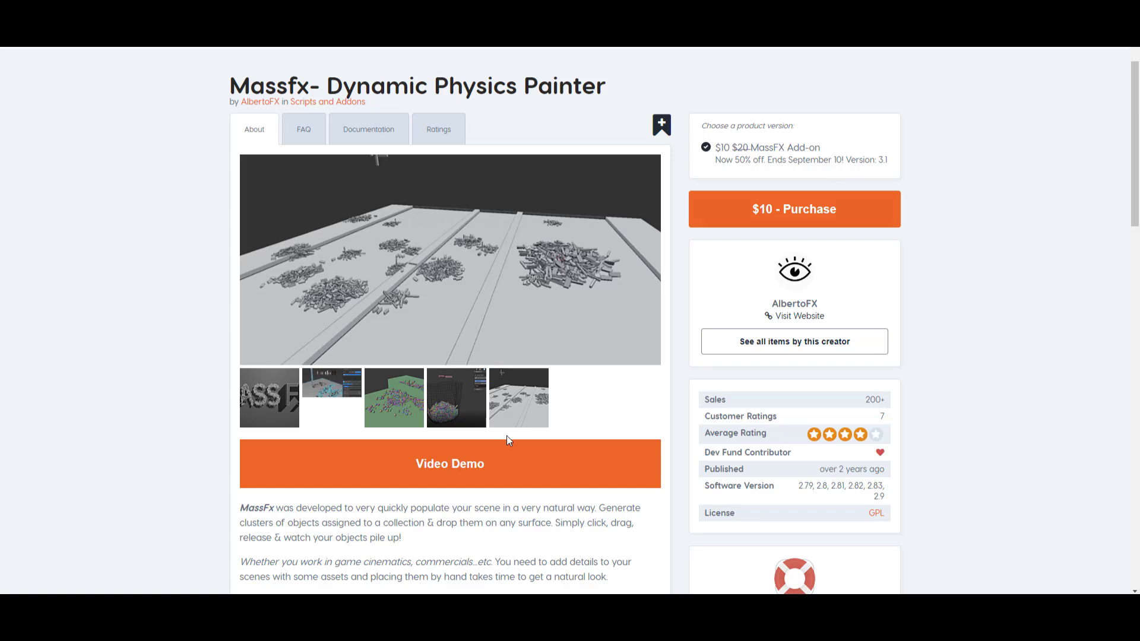
# View the preview images and description on the MassFX Dynamic Physics Painter product page.
pyautogui.click(402, 413)
pyautogui.click(445, 405)
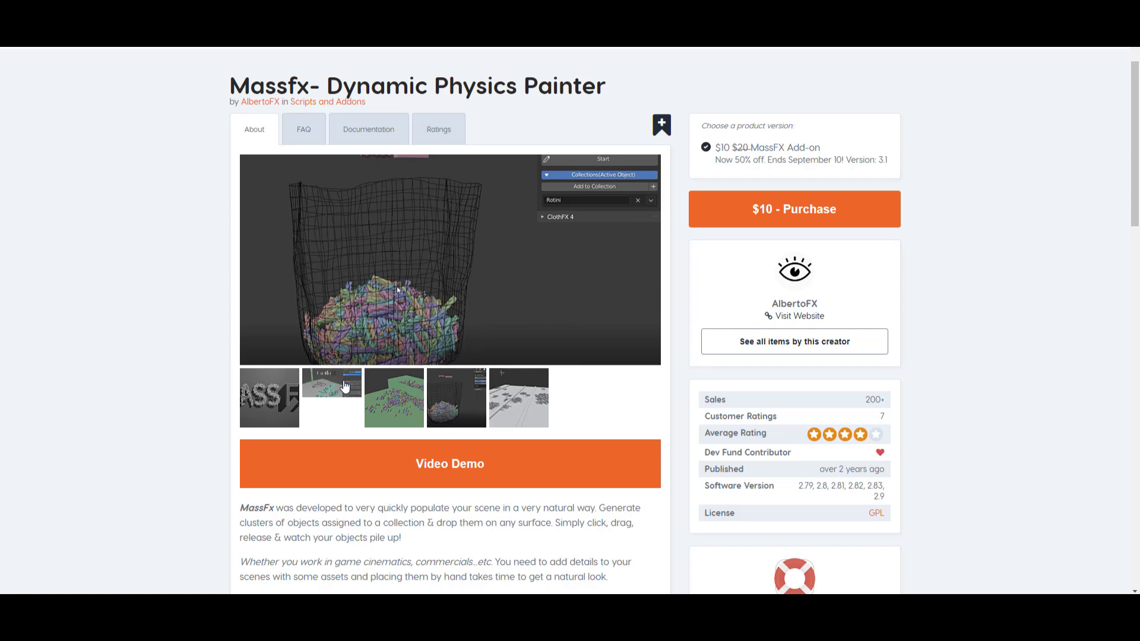
pyautogui.click(345, 387)
pyautogui.scroll(-9, 540, 380)
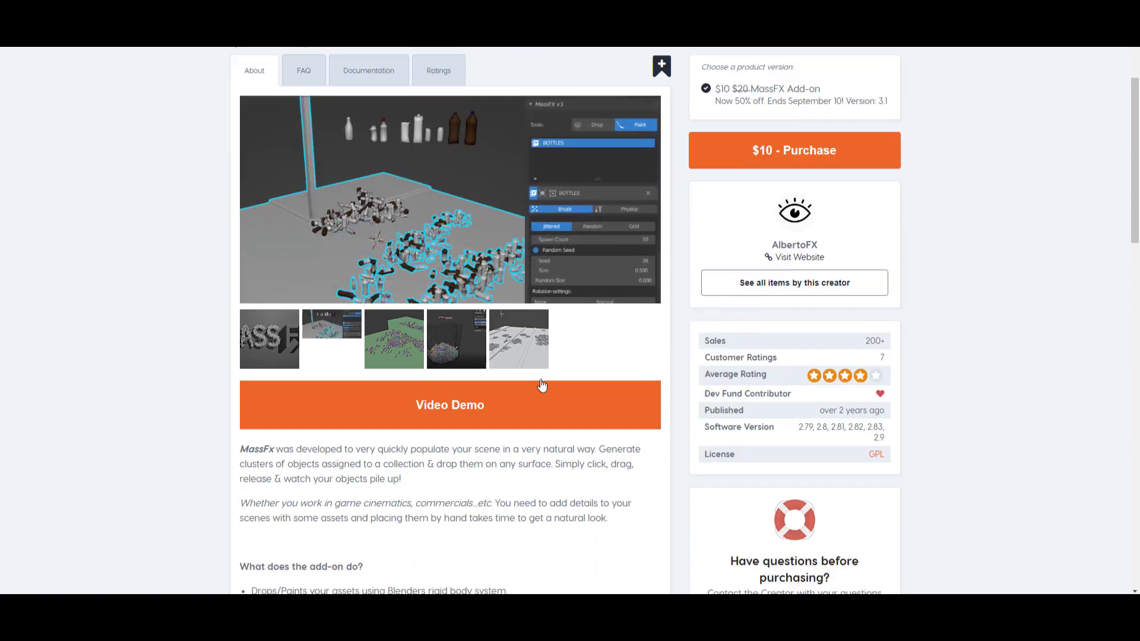
pyautogui.scroll(9, 539, 379)
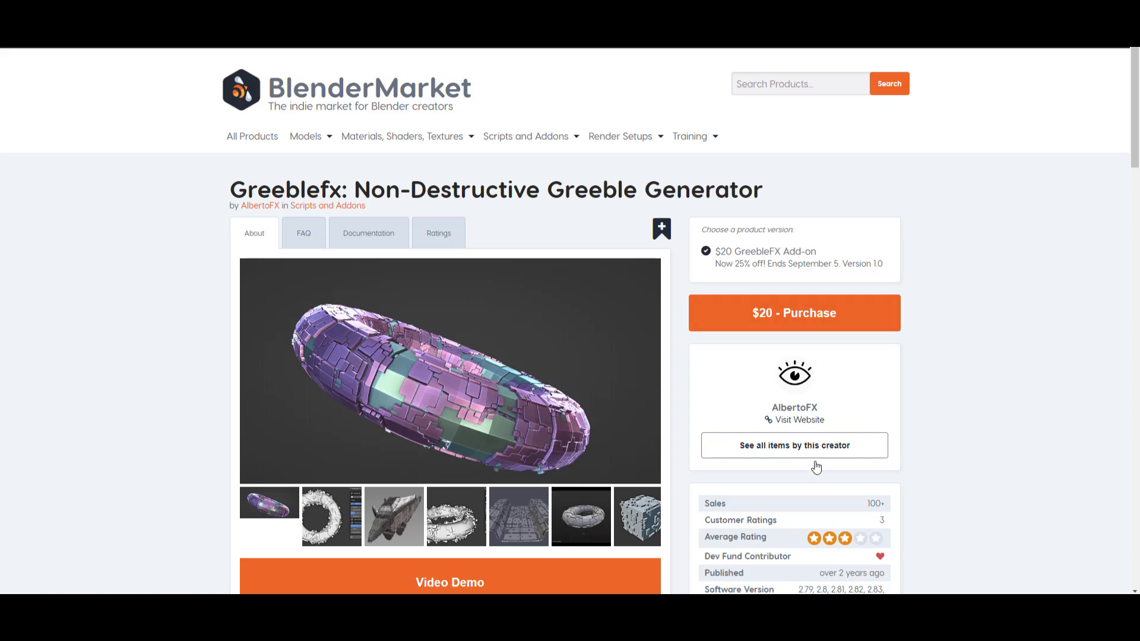
# Review the Greeblefx greeble generator and Quadwrap retopology tool product pages on BlenderMarket.
pyautogui.scroll(-3, 816, 467)
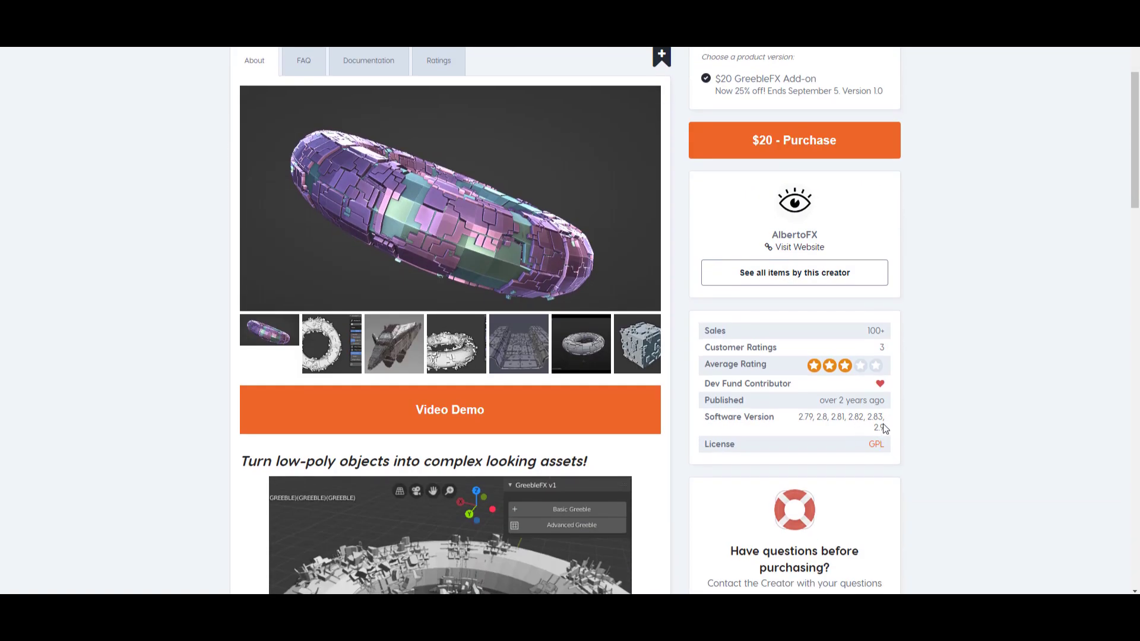
pyautogui.scroll(-3, 636, 433)
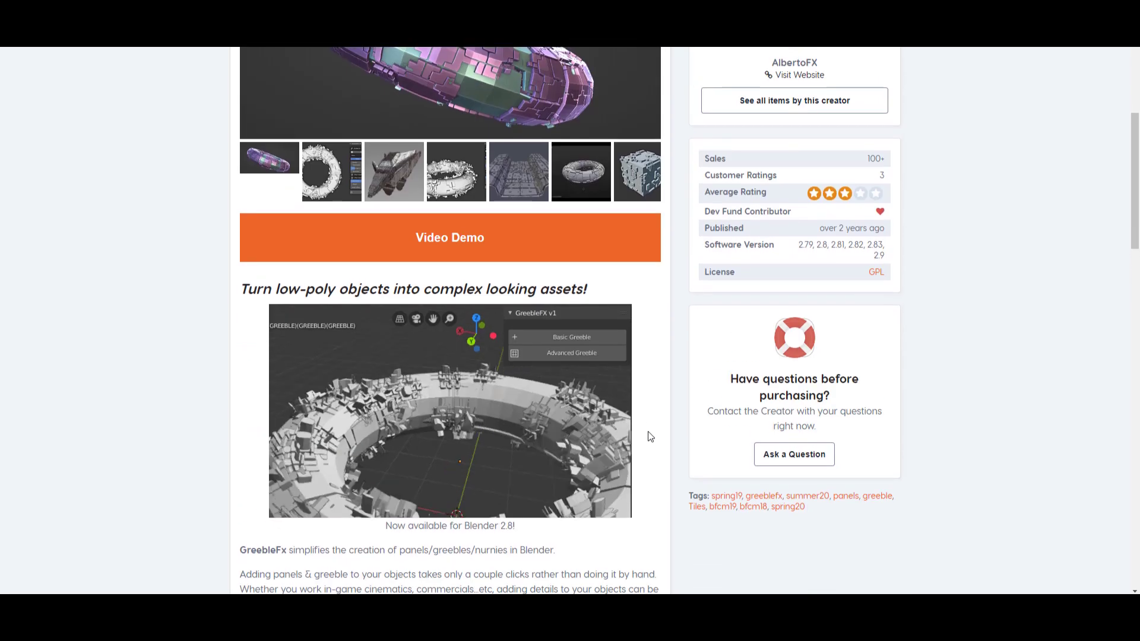
pyautogui.scroll(6, 648, 437)
pyautogui.click(650, 378)
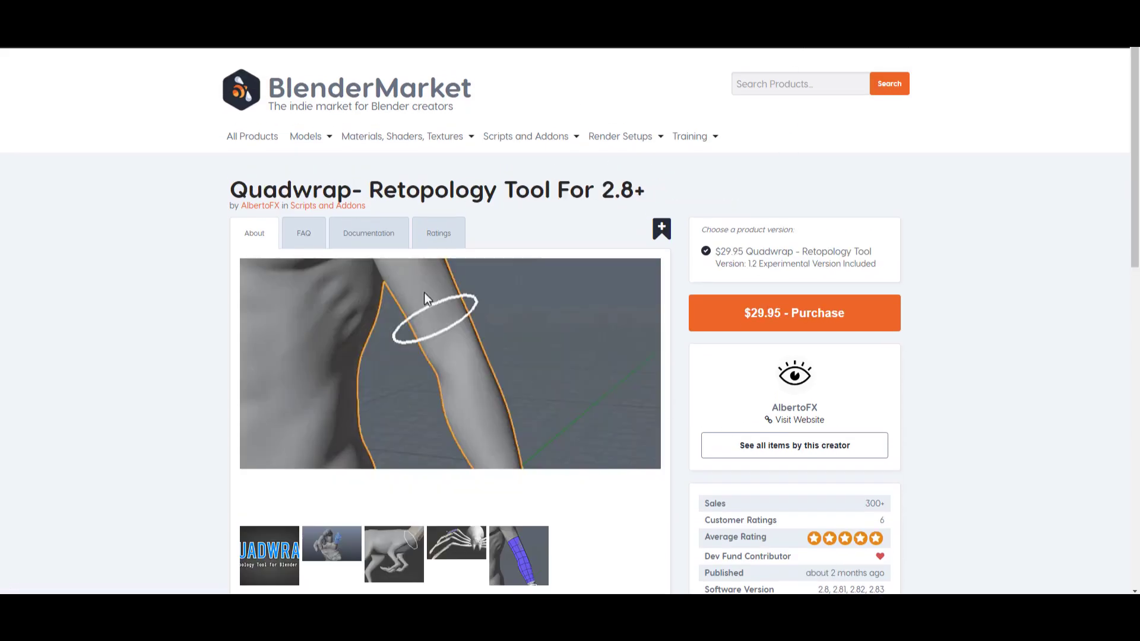
pyautogui.scroll(-2, 753, 131)
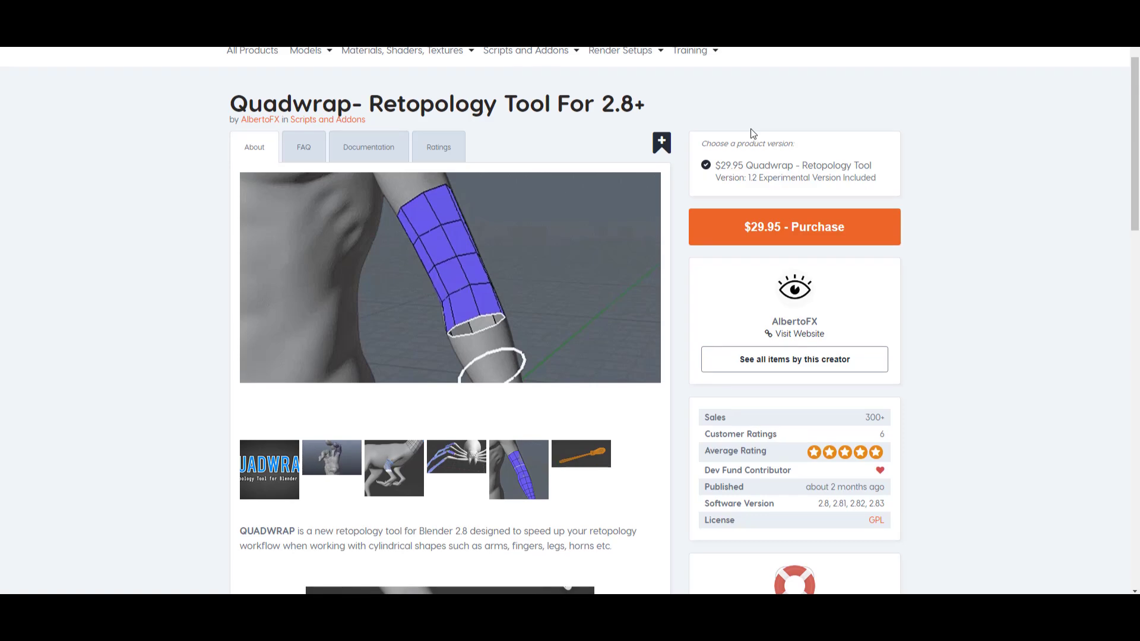